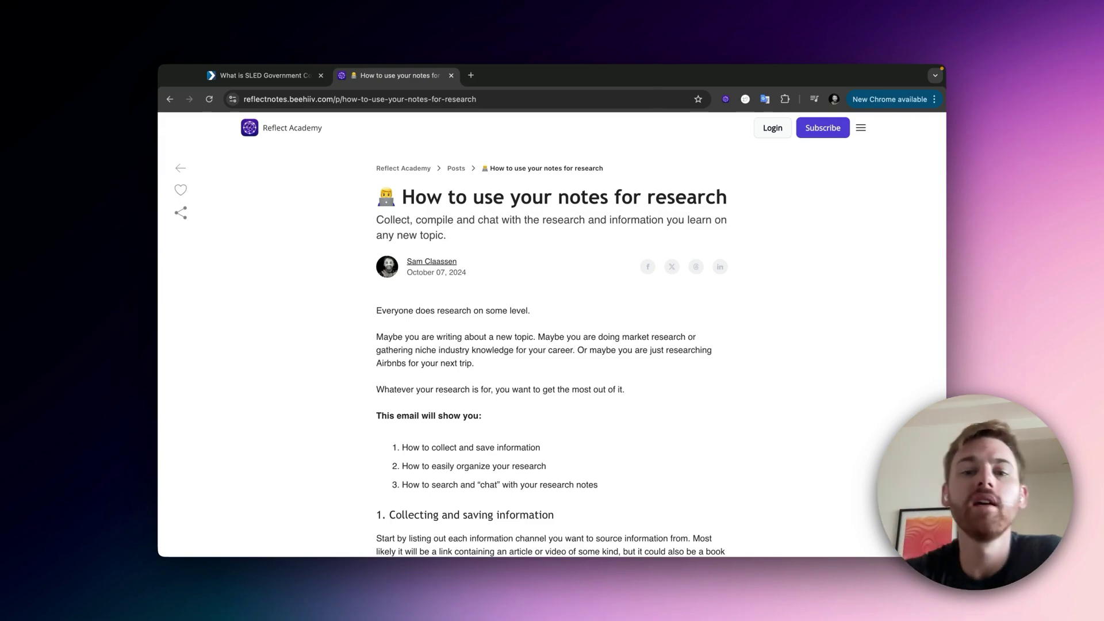
Step: Review the introduction of the notes-for-research article, selecting each of its three listed topics in turn
{"action": "scroll", "coordinate": [587, 389], "scroll_direction": "down", "scroll_amount": 3}
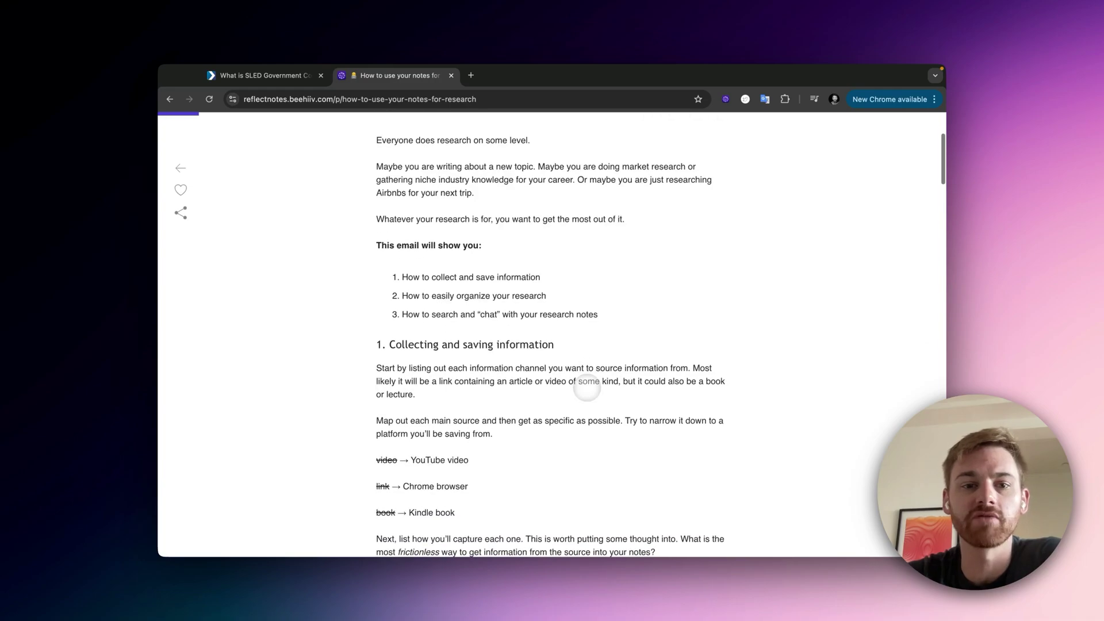
{"action": "scroll", "coordinate": [586, 388], "scroll_direction": "up", "scroll_amount": 3}
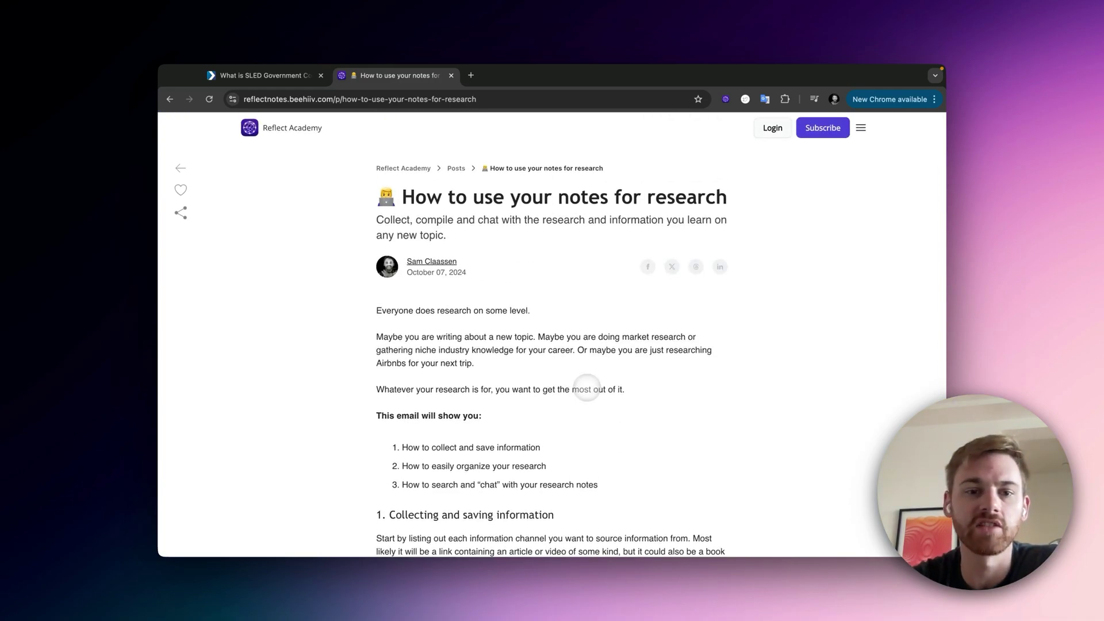
{"action": "scroll", "coordinate": [585, 386], "scroll_direction": "down", "scroll_amount": 1}
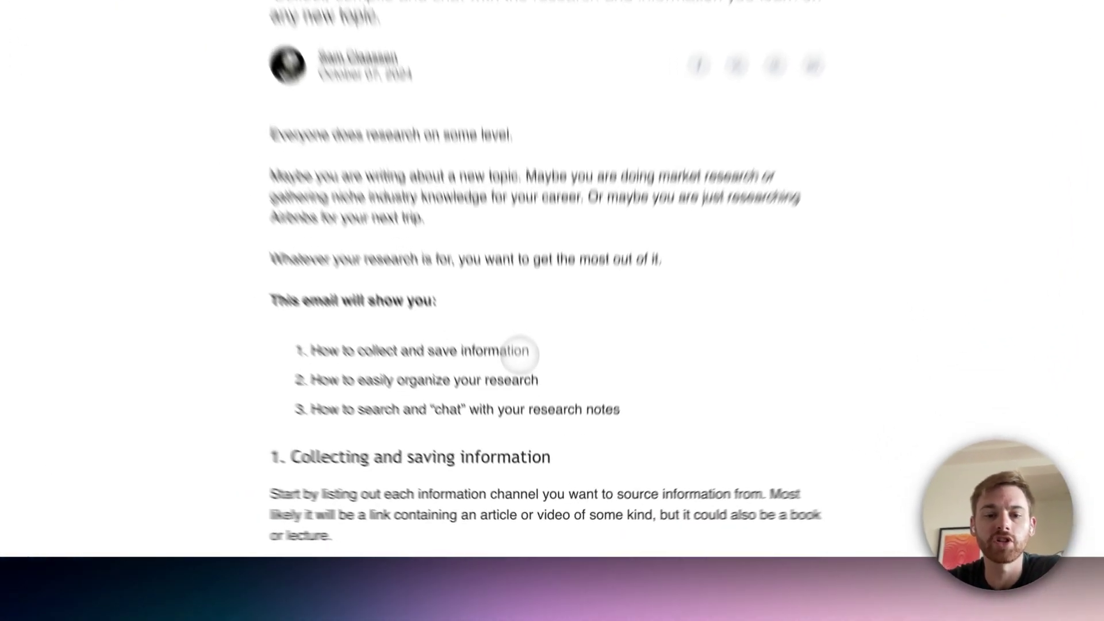
{"action": "triple_click", "coordinate": [519, 352]}
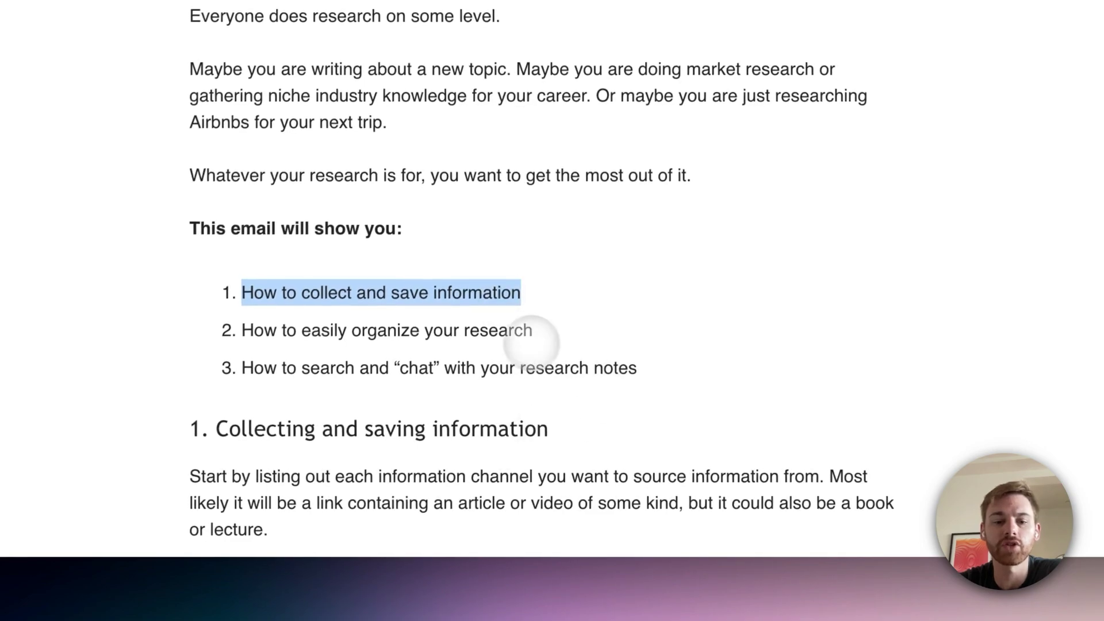
{"action": "triple_click", "coordinate": [510, 331]}
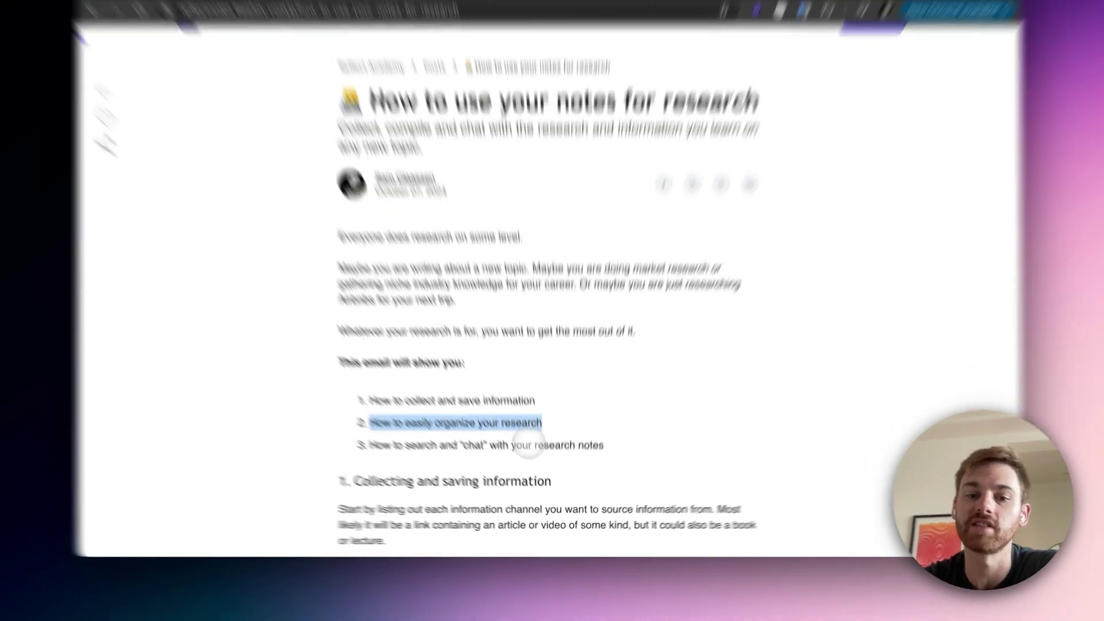
{"action": "triple_click", "coordinate": [535, 461]}
{"action": "left_click", "coordinate": [609, 417]}
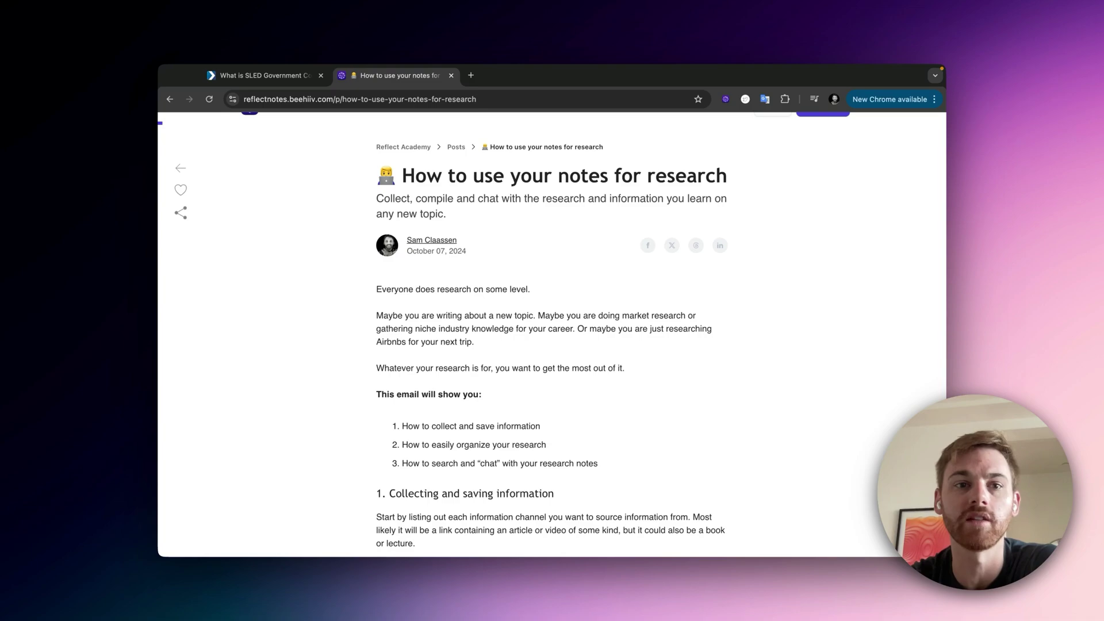
Step: Read the "Collecting and saving information" section, marking the YouTube video and Chrome browser examples of specific sources
{"action": "scroll", "coordinate": [587, 488], "scroll_direction": "down", "scroll_amount": 5}
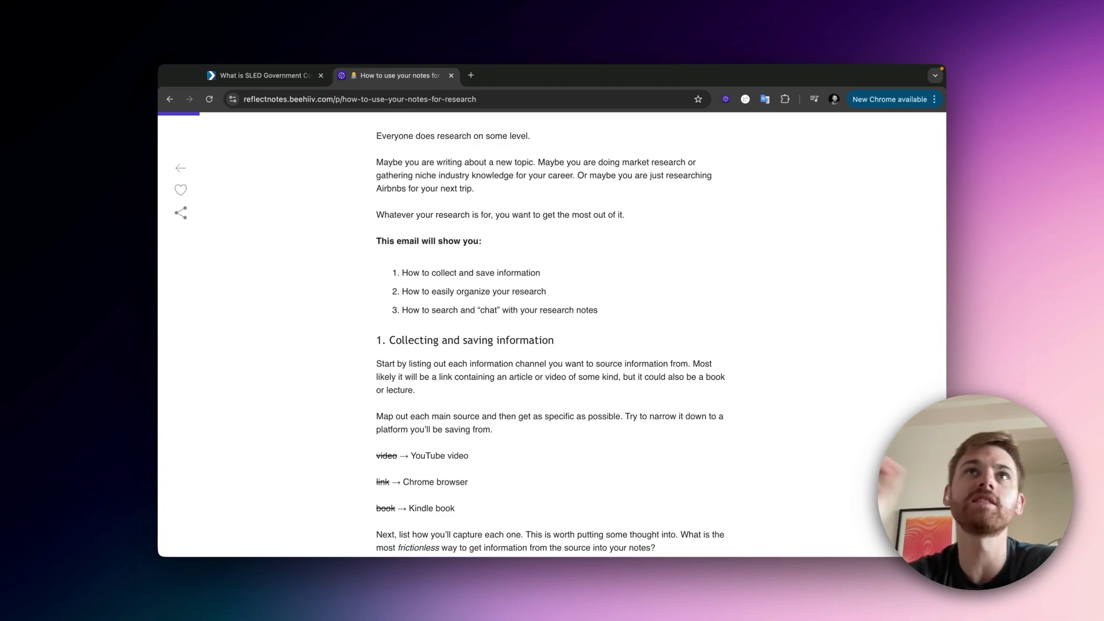
{"action": "scroll", "coordinate": [588, 488], "scroll_direction": "down", "scroll_amount": 2}
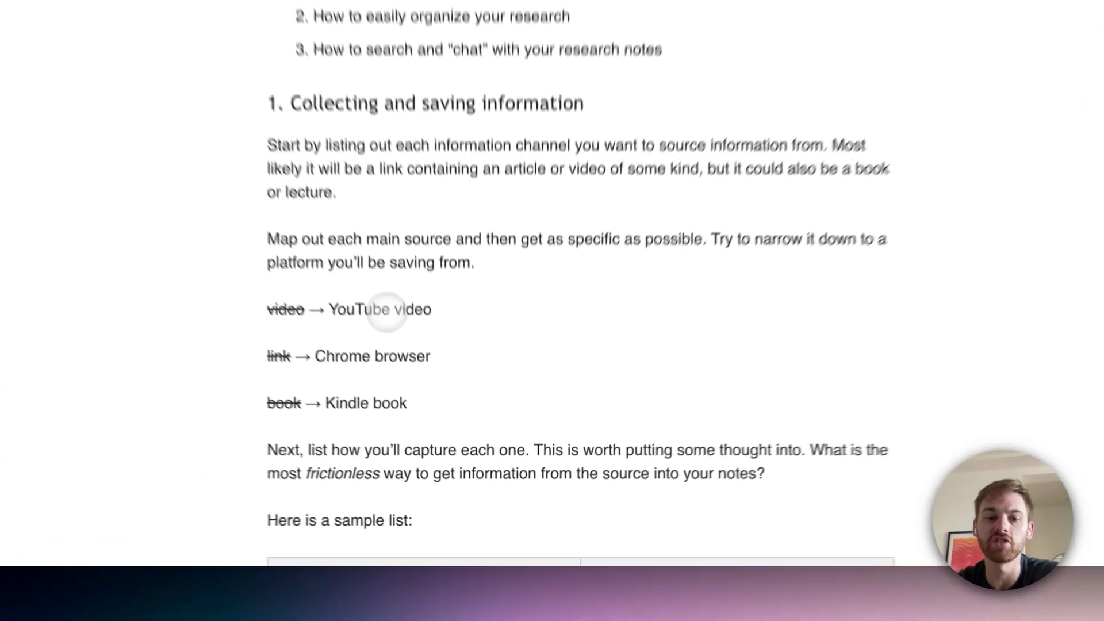
{"action": "triple_click", "coordinate": [442, 413]}
{"action": "left_click", "coordinate": [534, 307]}
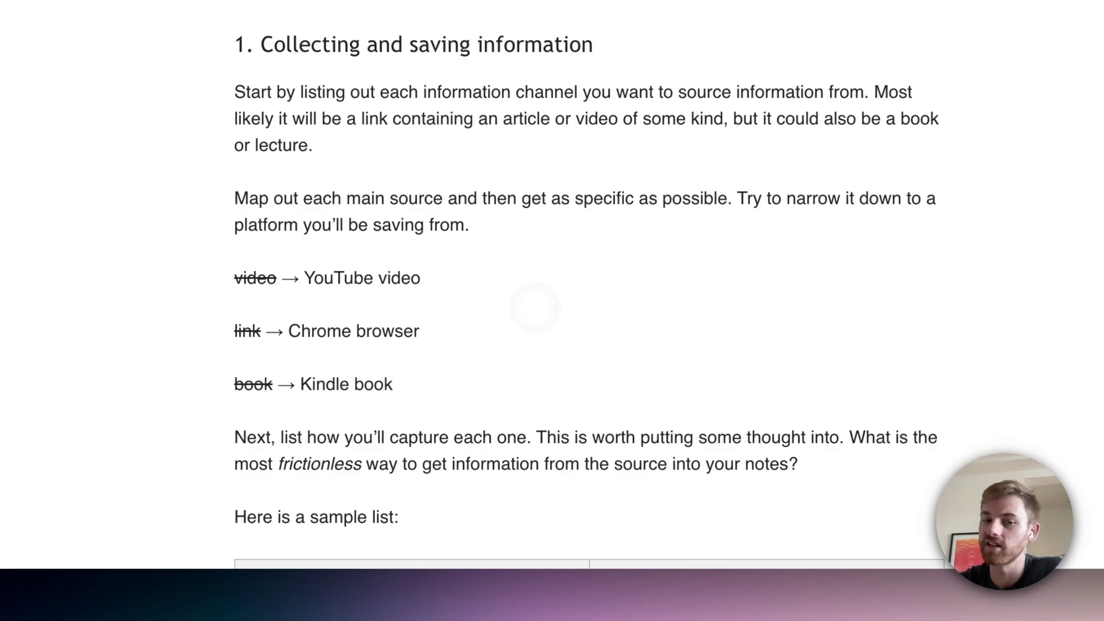
{"action": "left_click_drag", "start_coordinate": [419, 330], "coordinate": [322, 320]}
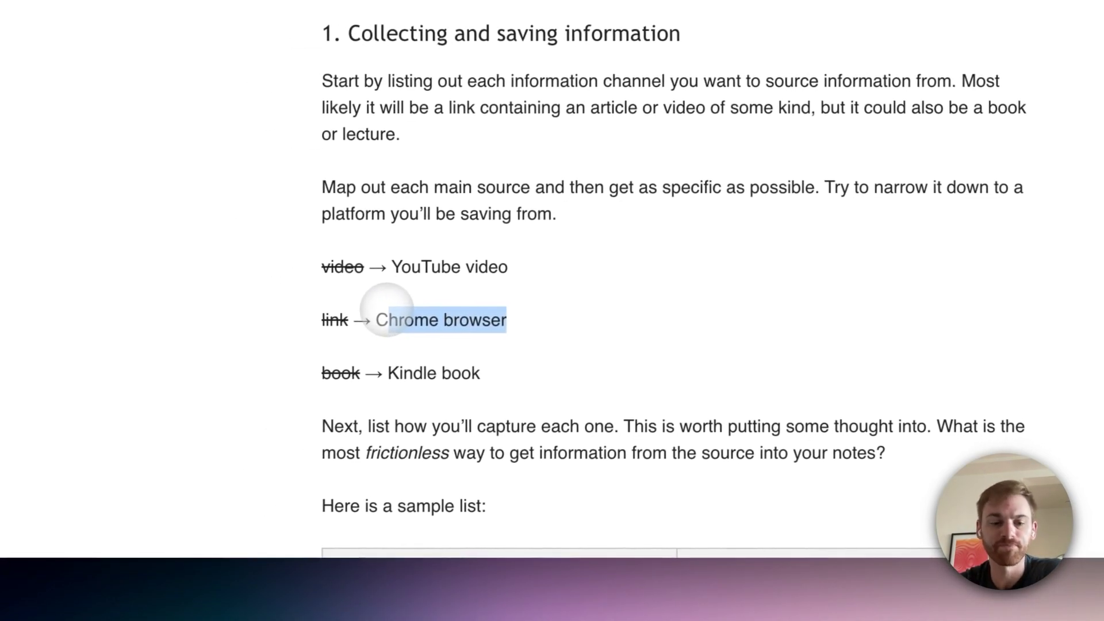
{"action": "left_click", "coordinate": [425, 360]}
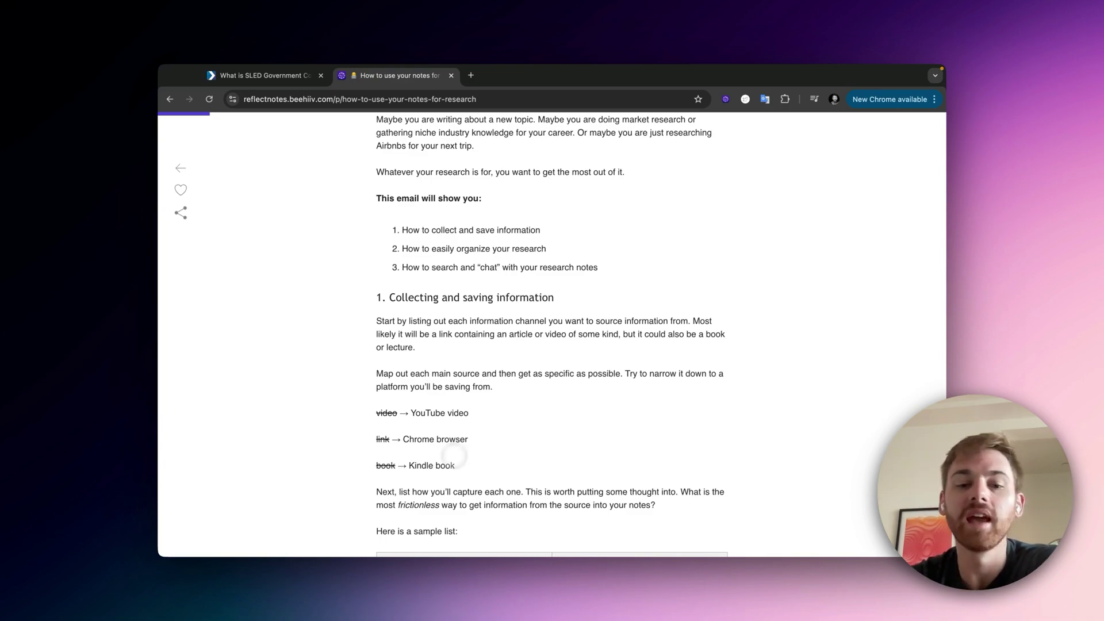
Step: Examine the sample table of information channels and save methods, marking the Scribd and OCR Photo entries, and the helpful video links below
{"action": "scroll", "coordinate": [454, 457], "scroll_direction": "down", "scroll_amount": 3}
{"action": "scroll", "coordinate": [495, 458], "scroll_direction": "down", "scroll_amount": 1}
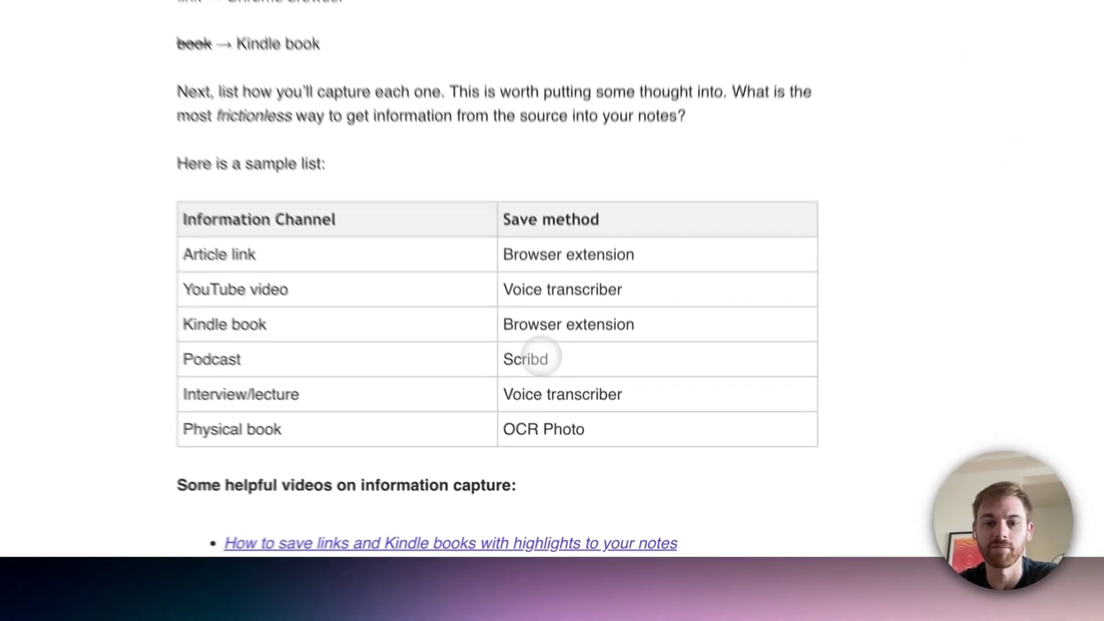
{"action": "double_click", "coordinate": [568, 448]}
{"action": "left_click", "coordinate": [661, 444]}
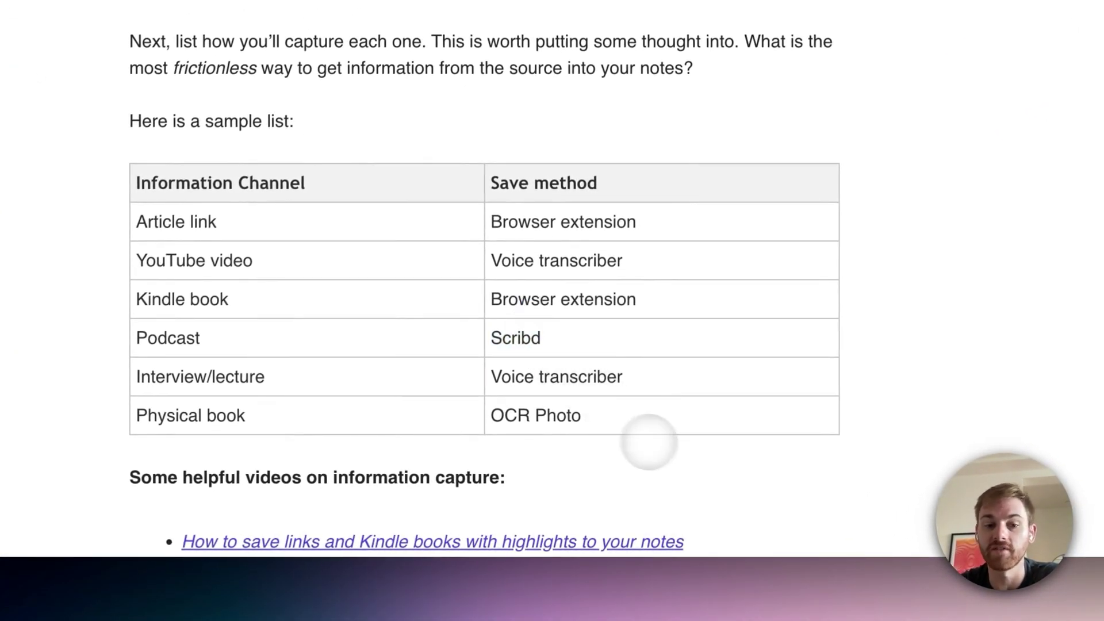
{"action": "triple_click", "coordinate": [447, 414]}
{"action": "left_click", "coordinate": [583, 410]}
{"action": "triple_click", "coordinate": [582, 411]}
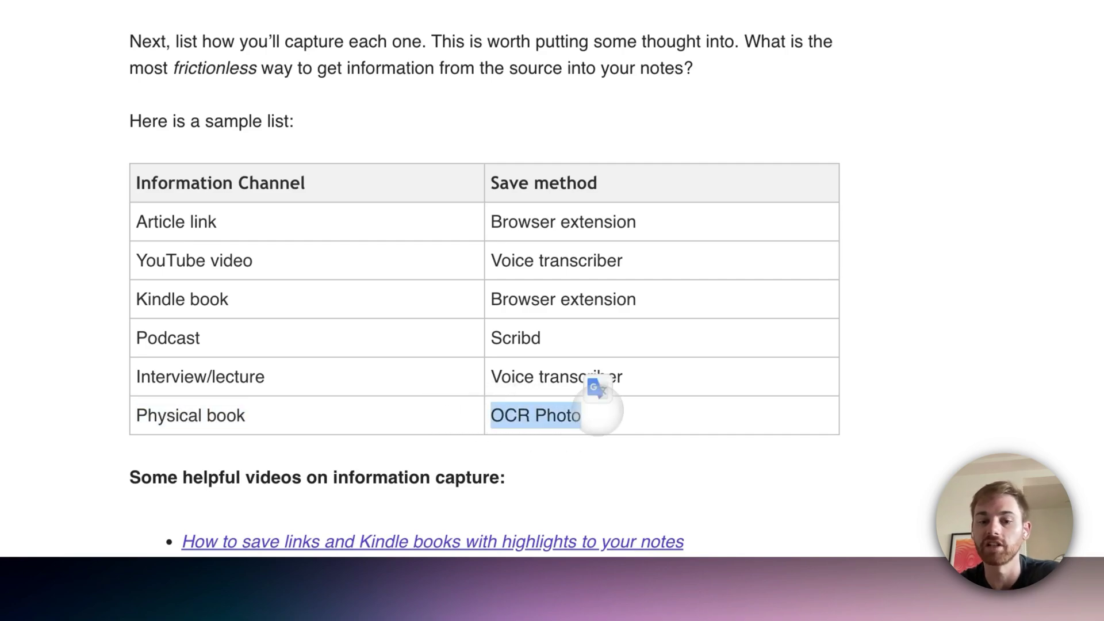
{"action": "left_click", "coordinate": [697, 443]}
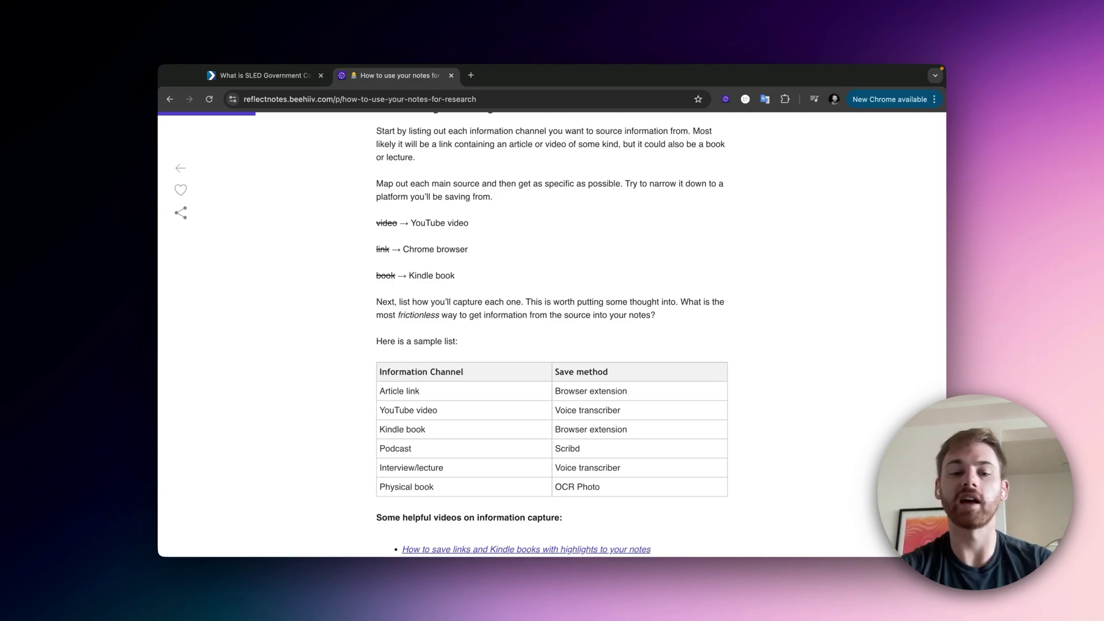
{"action": "scroll", "coordinate": [653, 500], "scroll_direction": "down", "scroll_amount": 2}
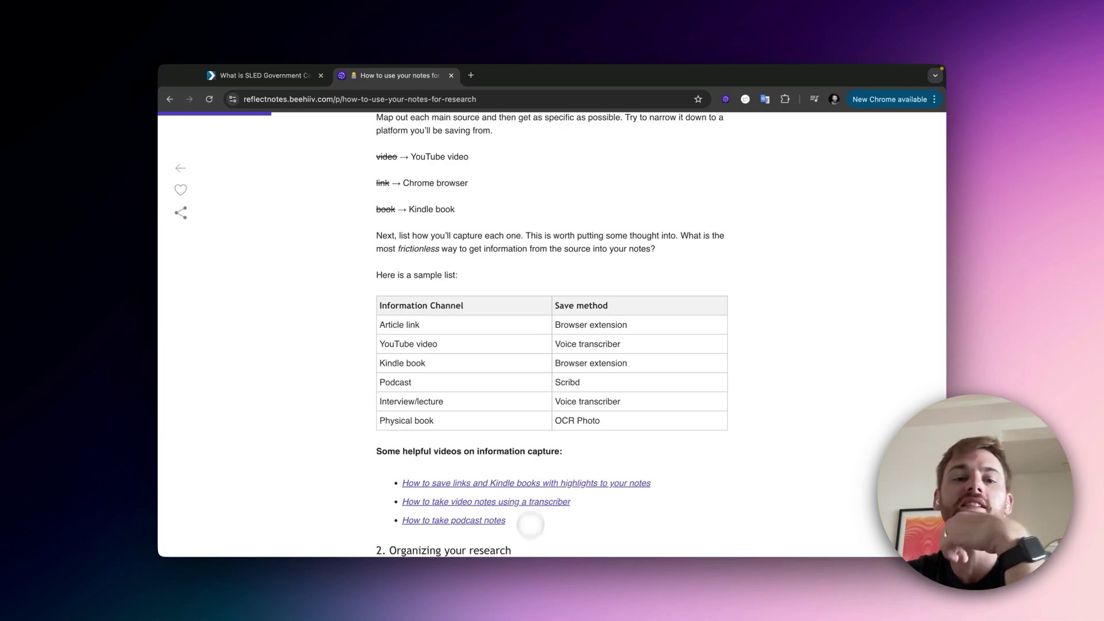
{"action": "scroll", "coordinate": [526, 460], "scroll_direction": "up", "scroll_amount": 2}
Step: Switch to the Deltek SLED Government Contracting article and save the page with the Reflect extension
{"action": "left_click", "coordinate": [290, 81]}
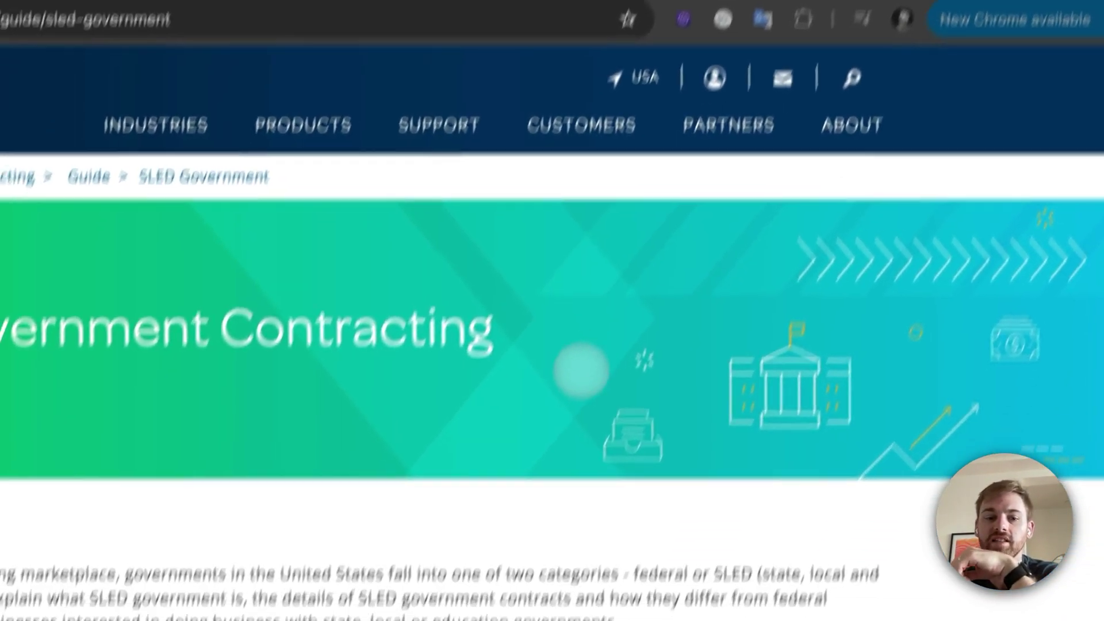
{"action": "scroll", "coordinate": [488, 455], "scroll_direction": "down", "scroll_amount": 5}
{"action": "scroll", "coordinate": [488, 455], "scroll_direction": "up", "scroll_amount": 8}
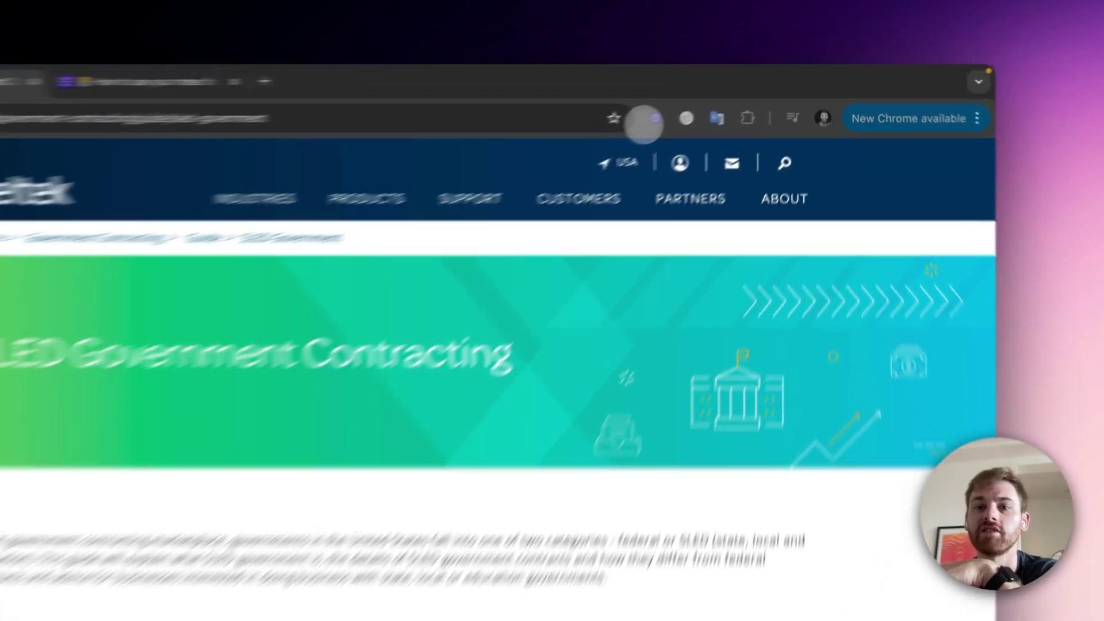
{"action": "left_click", "coordinate": [726, 99]}
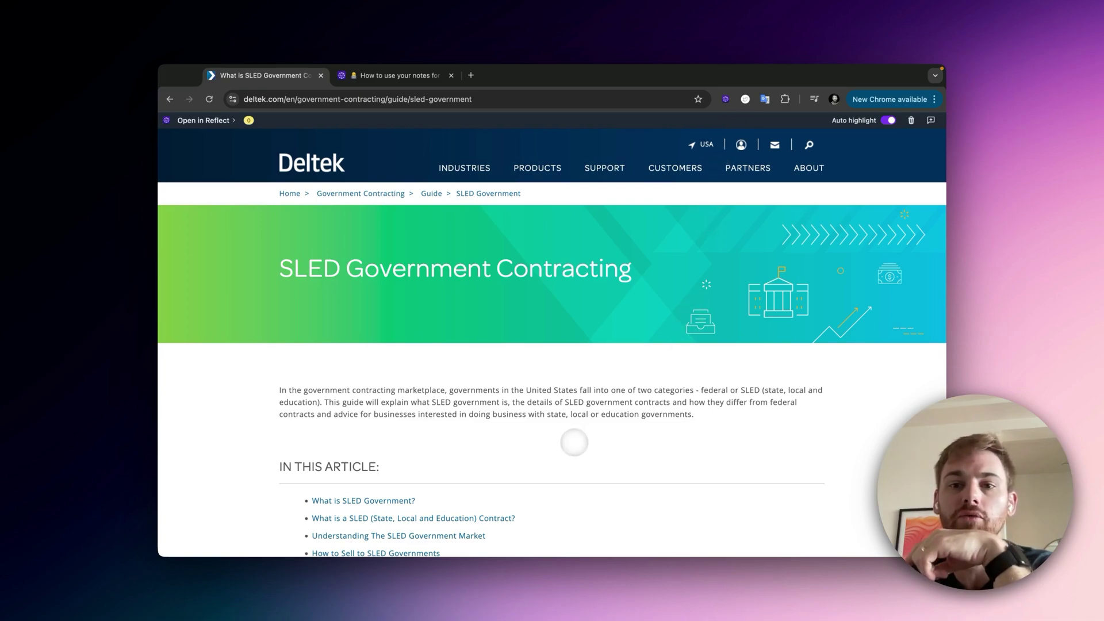
Step: Highlight the article's whole introductory paragraph about the government contracting marketplace
{"action": "scroll", "coordinate": [572, 443], "scroll_direction": "down", "scroll_amount": 3}
{"action": "scroll", "coordinate": [572, 443], "scroll_direction": "down", "scroll_amount": 1}
{"action": "scroll", "coordinate": [572, 442], "scroll_direction": "up", "scroll_amount": 3}
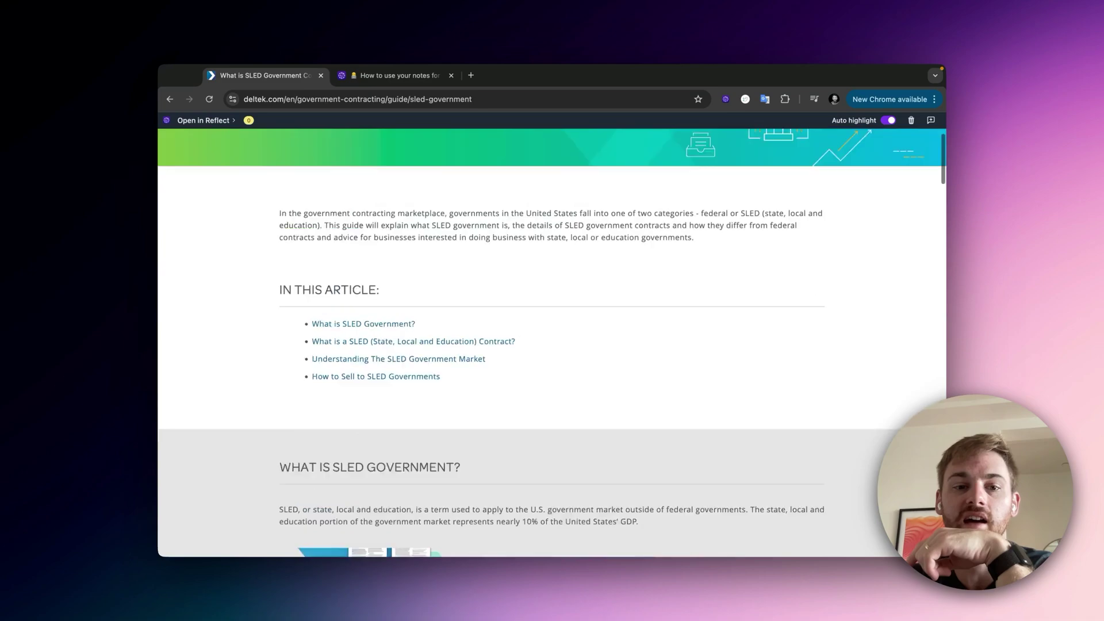
{"action": "scroll", "coordinate": [552, 345], "scroll_direction": "down", "scroll_amount": 6}
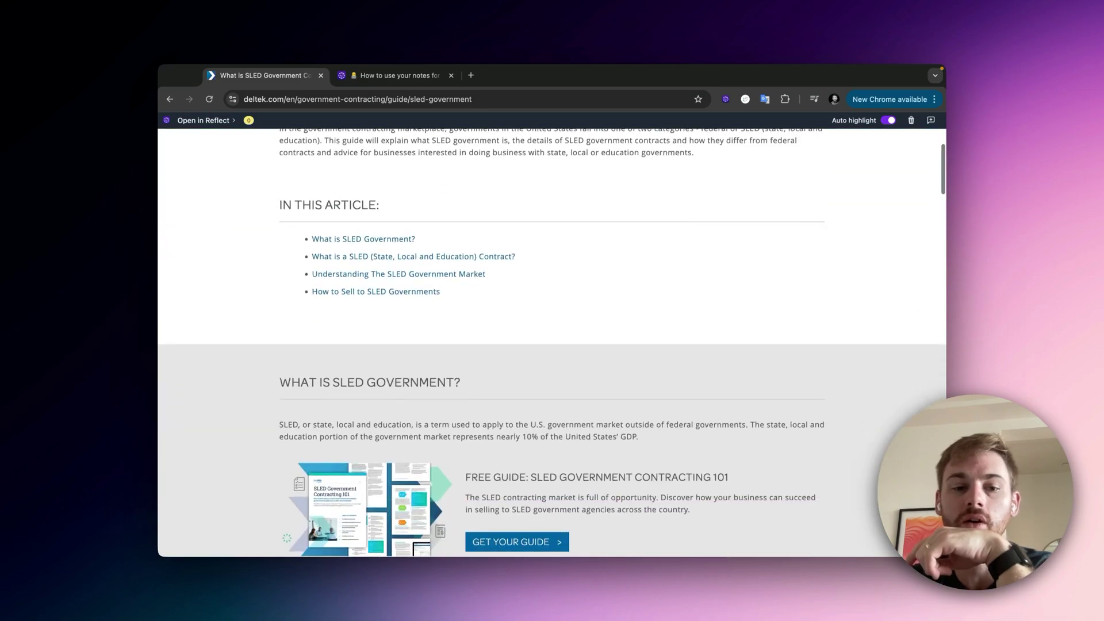
{"action": "scroll", "coordinate": [552, 344], "scroll_direction": "up", "scroll_amount": 5}
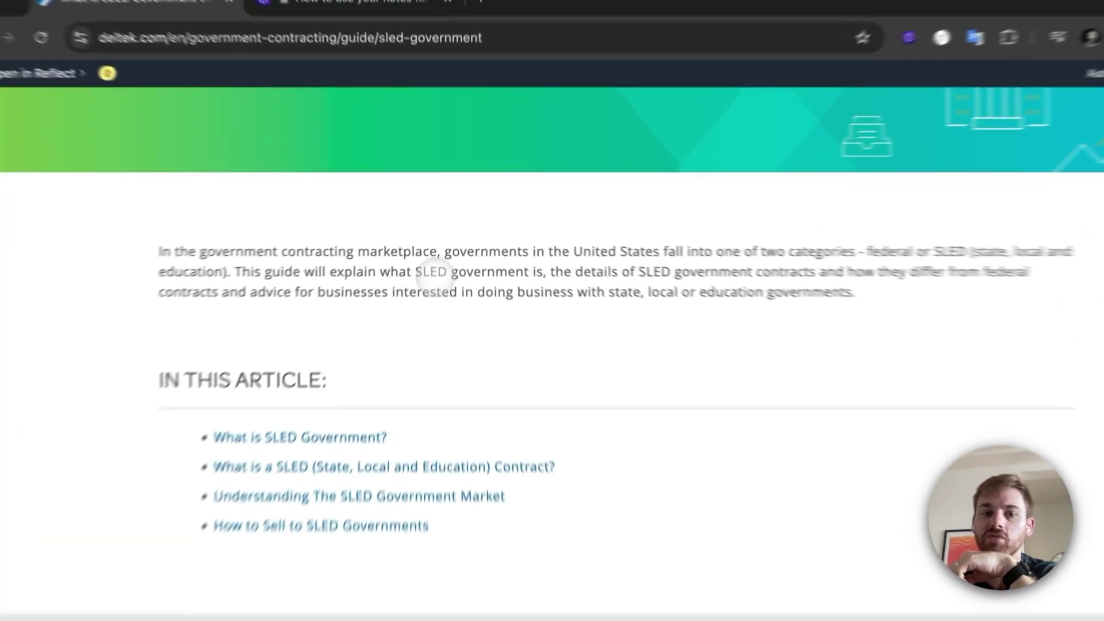
{"action": "triple_click", "coordinate": [443, 240]}
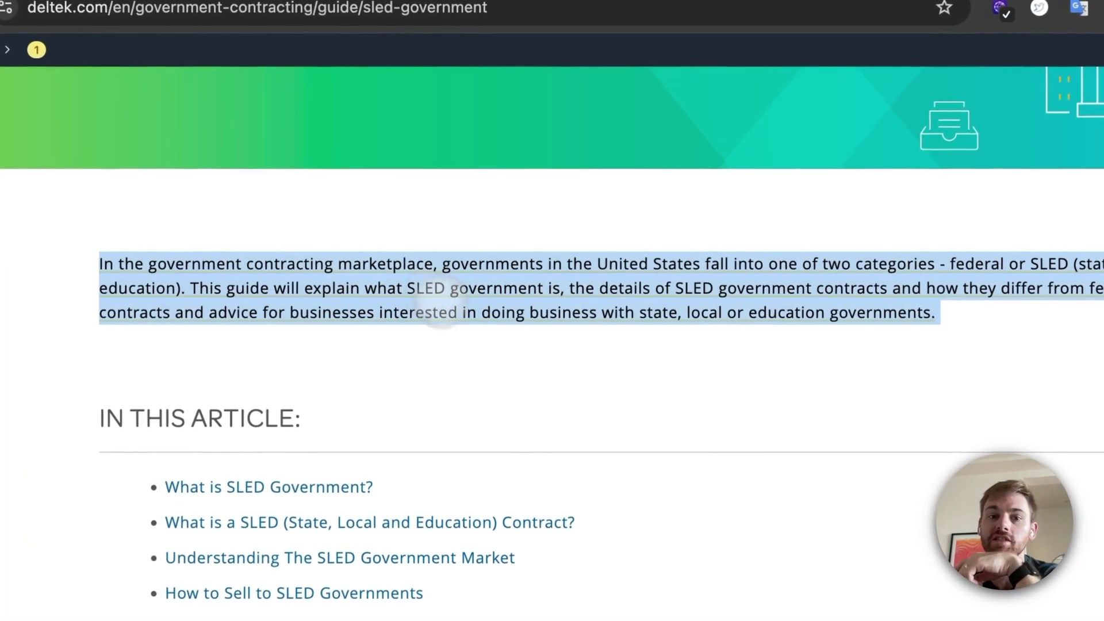
Step: Highlight the article's text on SLED contracts through education government contracts, and the introduction to the SLED government market
{"action": "scroll", "coordinate": [554, 320], "scroll_direction": "down", "scroll_amount": 10}
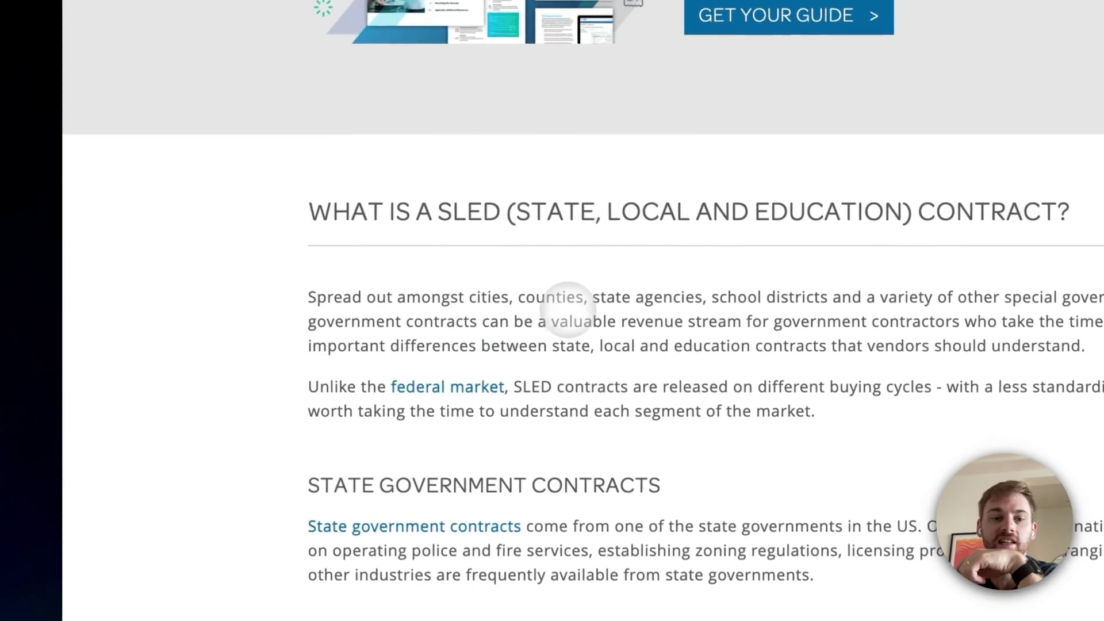
{"action": "left_click_drag", "start_coordinate": [271, 209], "coordinate": [705, 620]}
{"action": "left_click_drag", "start_coordinate": [516, 563], "coordinate": [516, 218]}
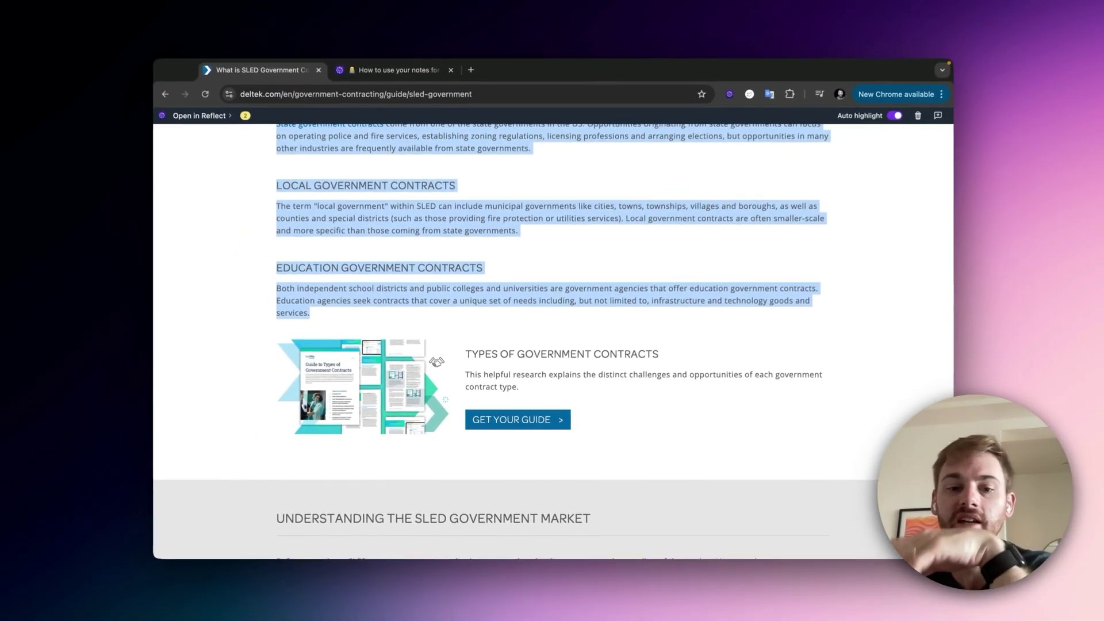
{"action": "scroll", "coordinate": [552, 345], "scroll_direction": "down", "scroll_amount": 5}
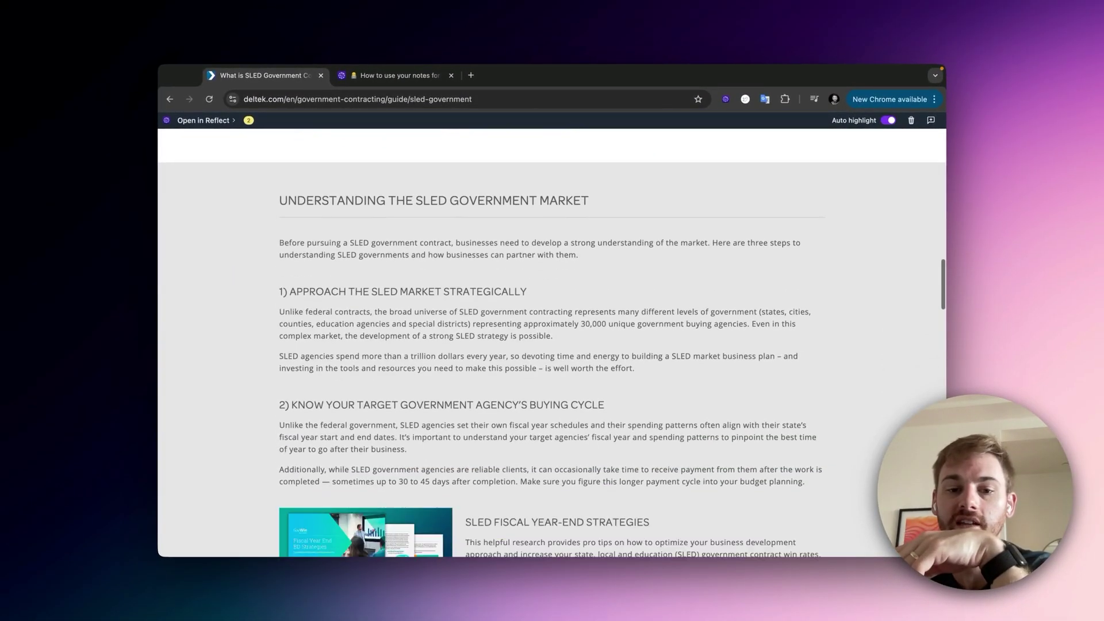
{"action": "scroll", "coordinate": [493, 321], "scroll_direction": "down", "scroll_amount": 3}
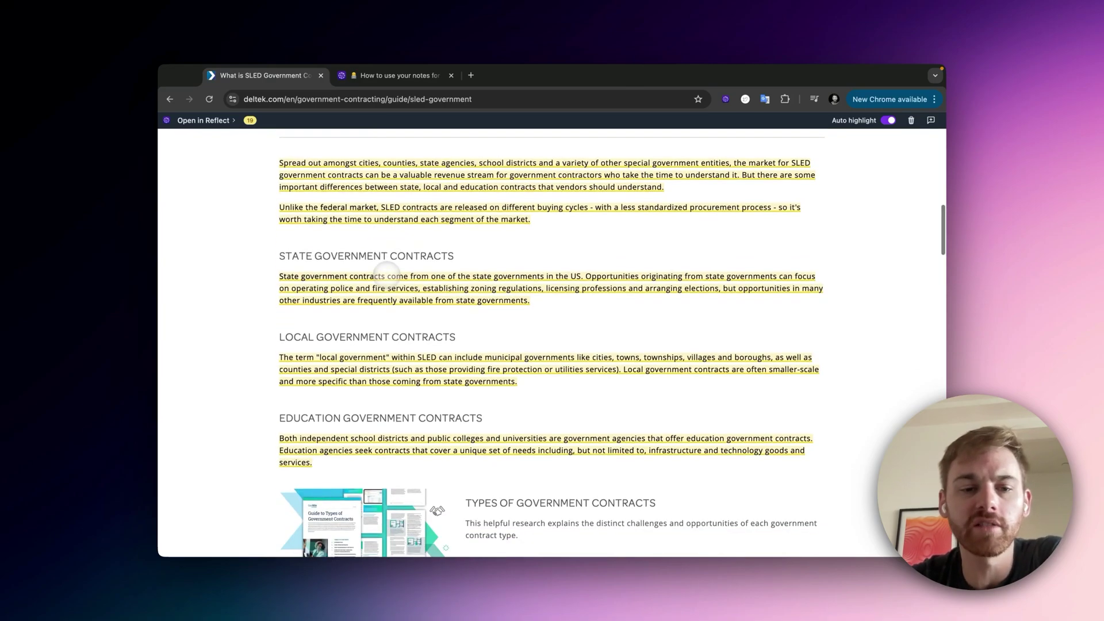
Step: Review the highlighted passages throughout the SLED government contracting article
{"action": "scroll", "coordinate": [387, 271], "scroll_direction": "down", "scroll_amount": 1}
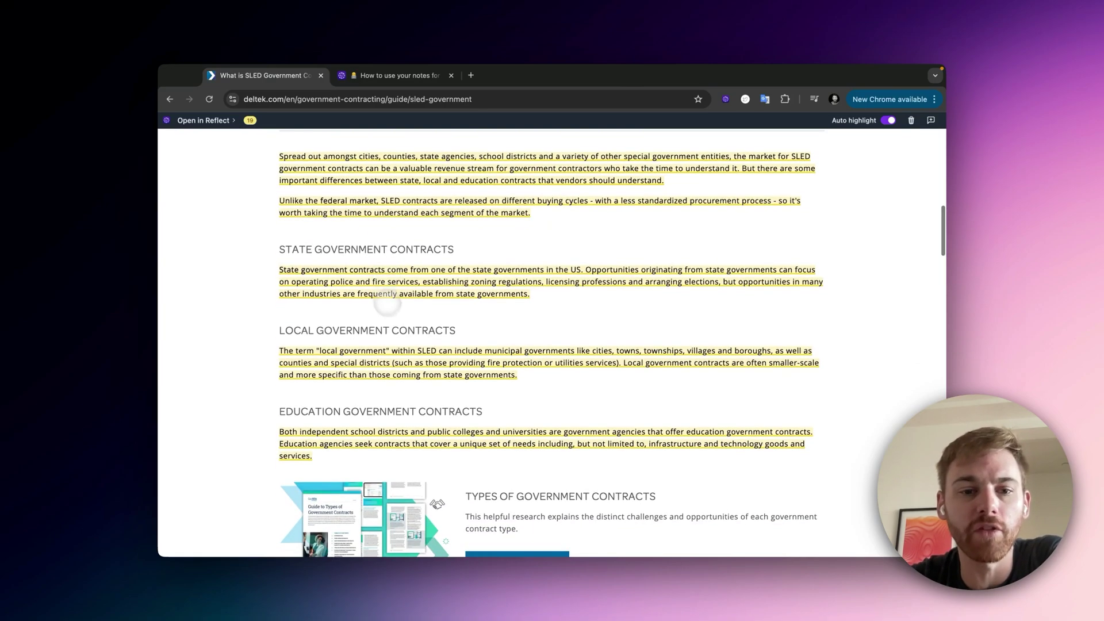
{"action": "scroll", "coordinate": [483, 310], "scroll_direction": "down", "scroll_amount": 8}
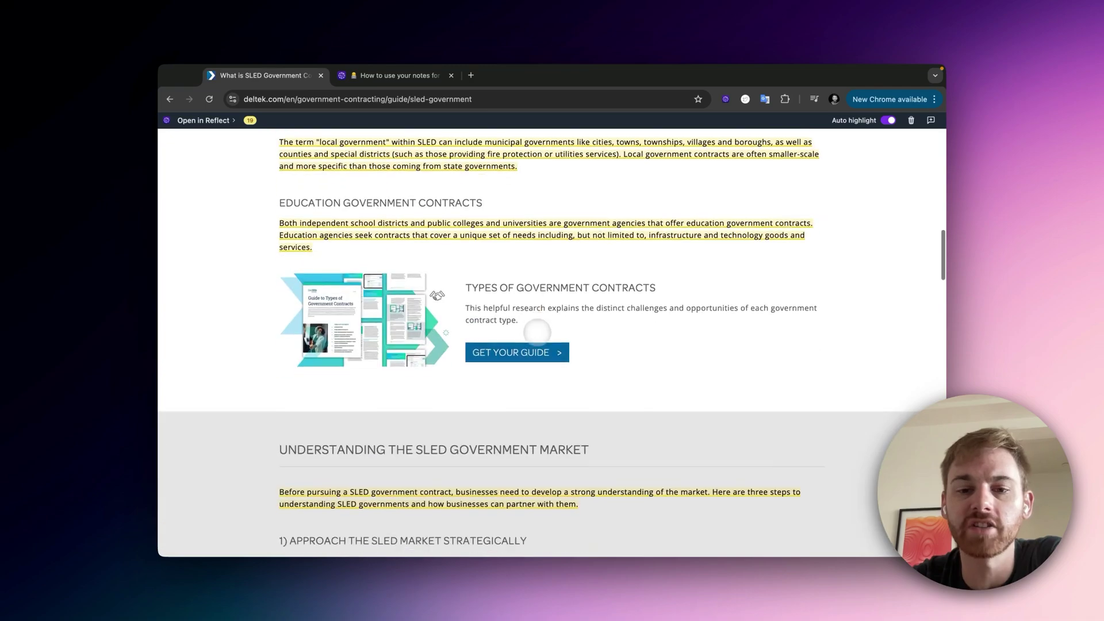
{"action": "scroll", "coordinate": [500, 313], "scroll_direction": "up", "scroll_amount": 6}
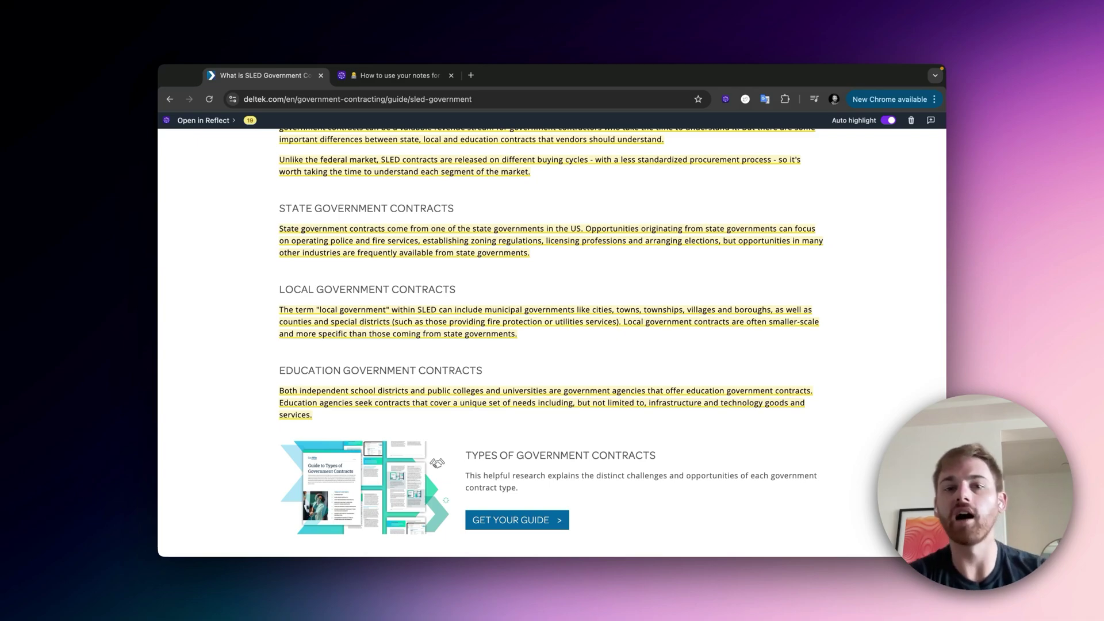
{"action": "scroll", "coordinate": [732, 275], "scroll_direction": "up", "scroll_amount": 15}
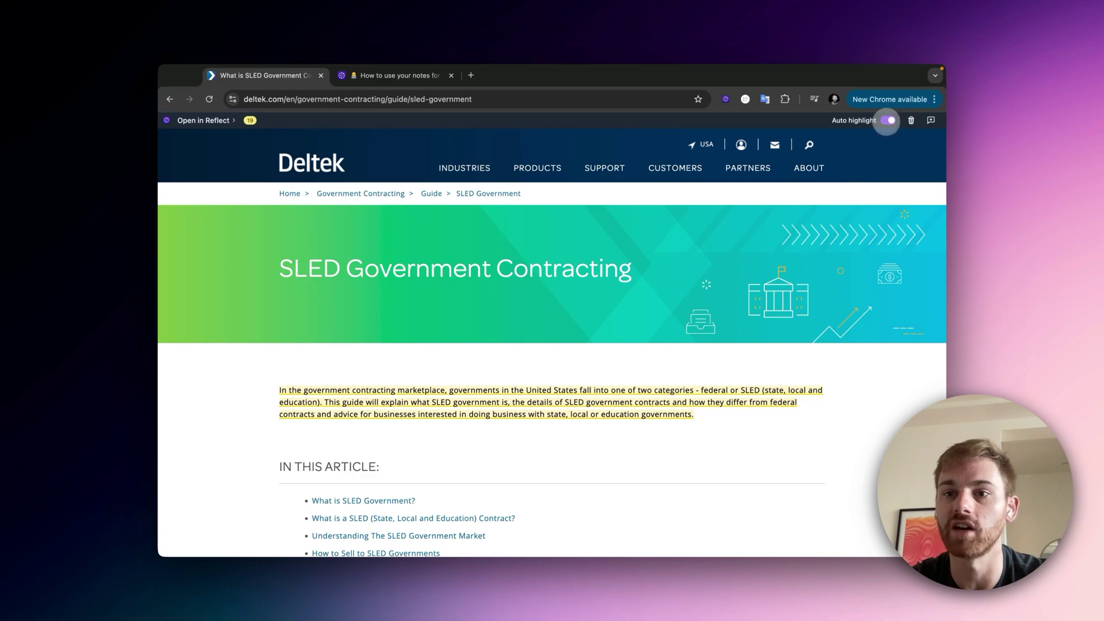
{"action": "scroll", "coordinate": [735, 229], "scroll_direction": "down", "scroll_amount": 10}
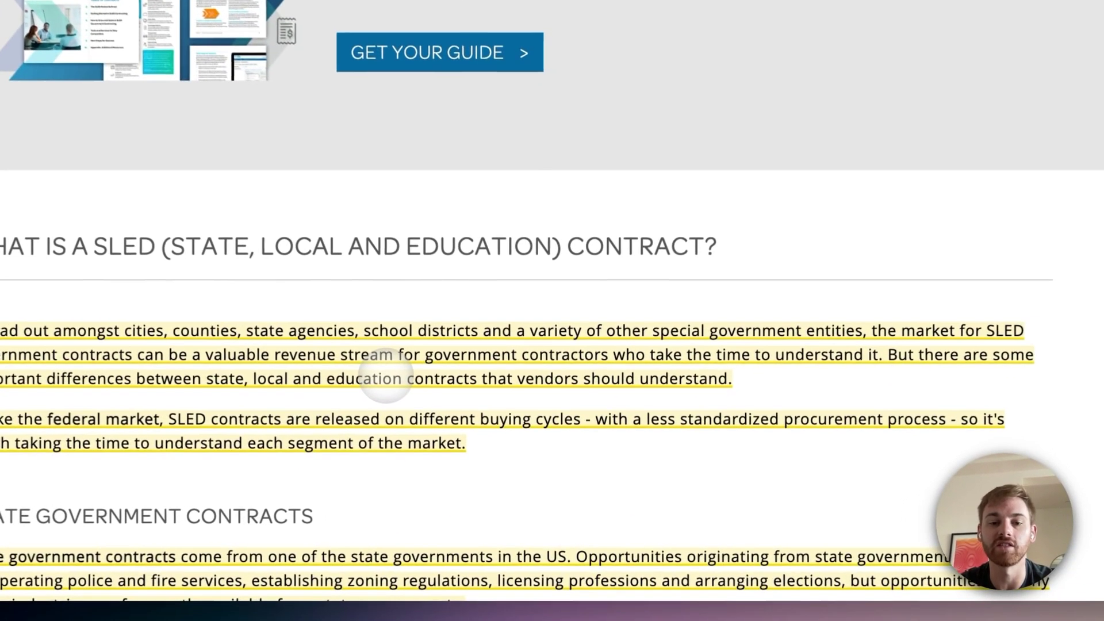
{"action": "mouse_move", "coordinate": [546, 416]}
Step: Open the saved page's note in the Reflect extension and examine its description text
{"action": "scroll", "coordinate": [702, 259], "scroll_direction": "up", "scroll_amount": 10}
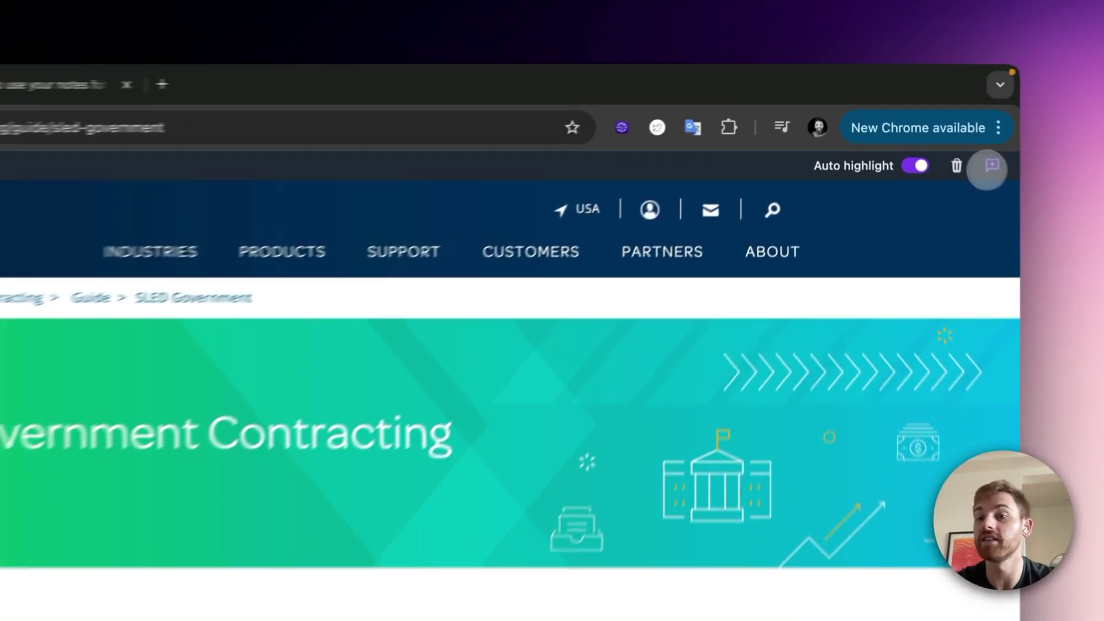
{"action": "left_click", "coordinate": [930, 120]}
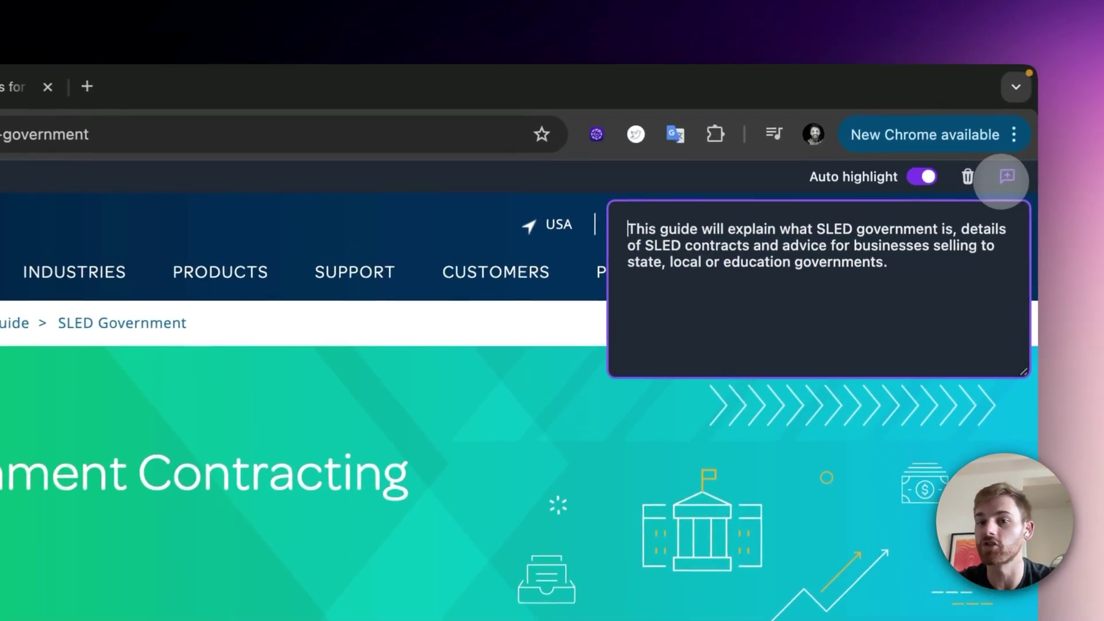
{"action": "left_click", "coordinate": [741, 272]}
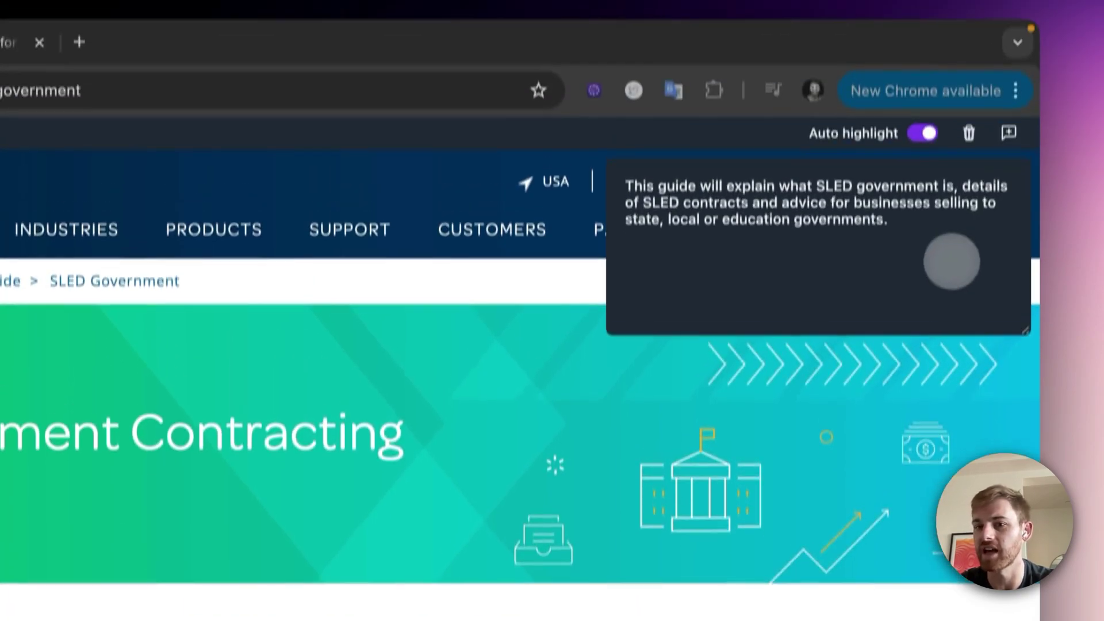
Step: Add the tag #b2gresearch on a new line below the saved page's description text
{"action": "left_click", "coordinate": [936, 184]}
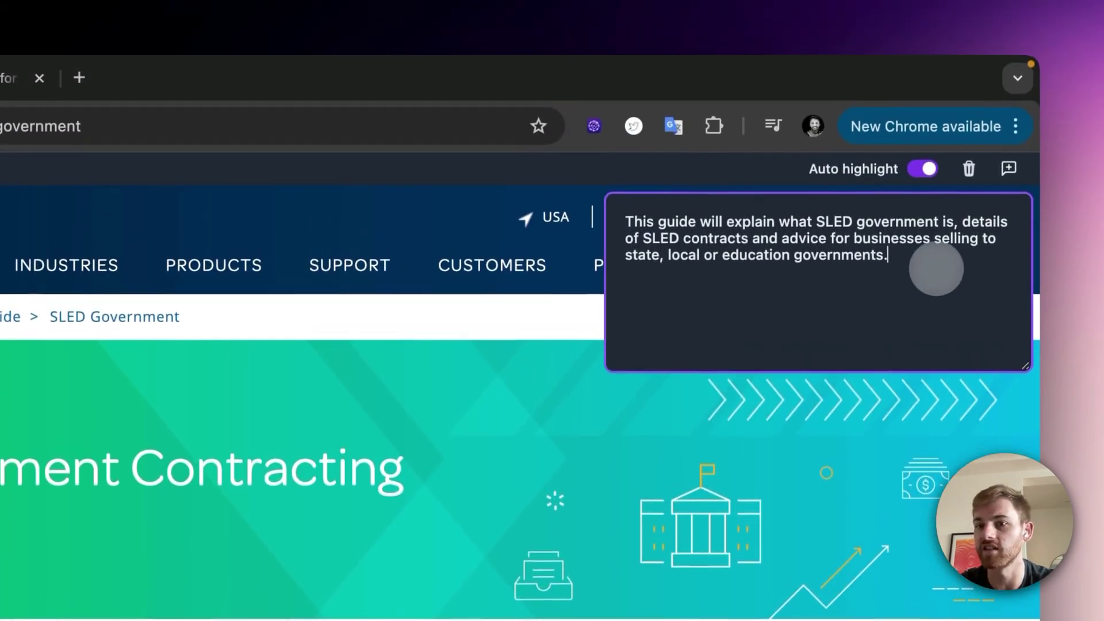
{"action": "key", "text": "Return"}
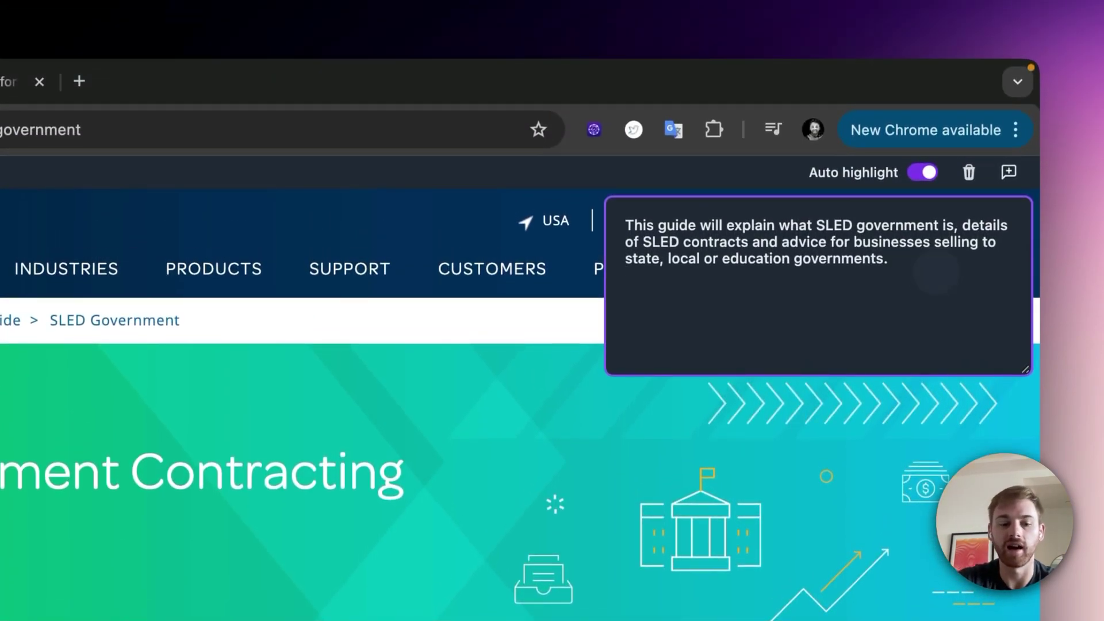
{"action": "type", "text": "#b2gre"}
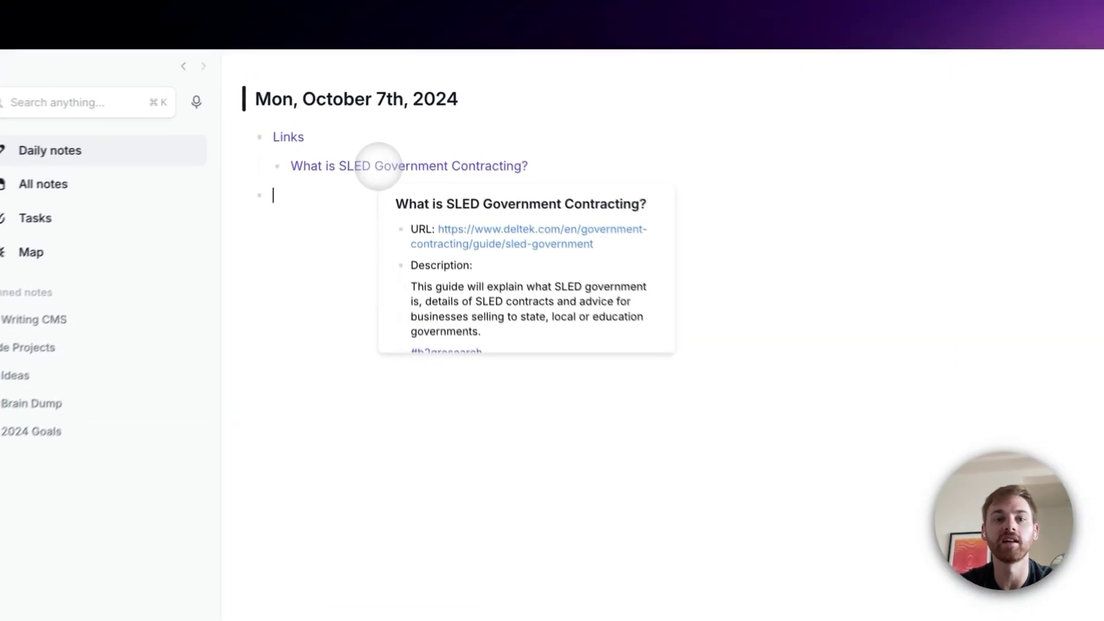
Step: Open the "What is SLED Government Contracting?" note from the daily note in Reflect and review its description, tag and synced highlights
{"action": "left_click", "coordinate": [382, 127]}
{"action": "scroll", "coordinate": [431, 166], "scroll_direction": "down", "scroll_amount": 5}
{"action": "scroll", "coordinate": [575, 379], "scroll_direction": "down", "scroll_amount": 10}
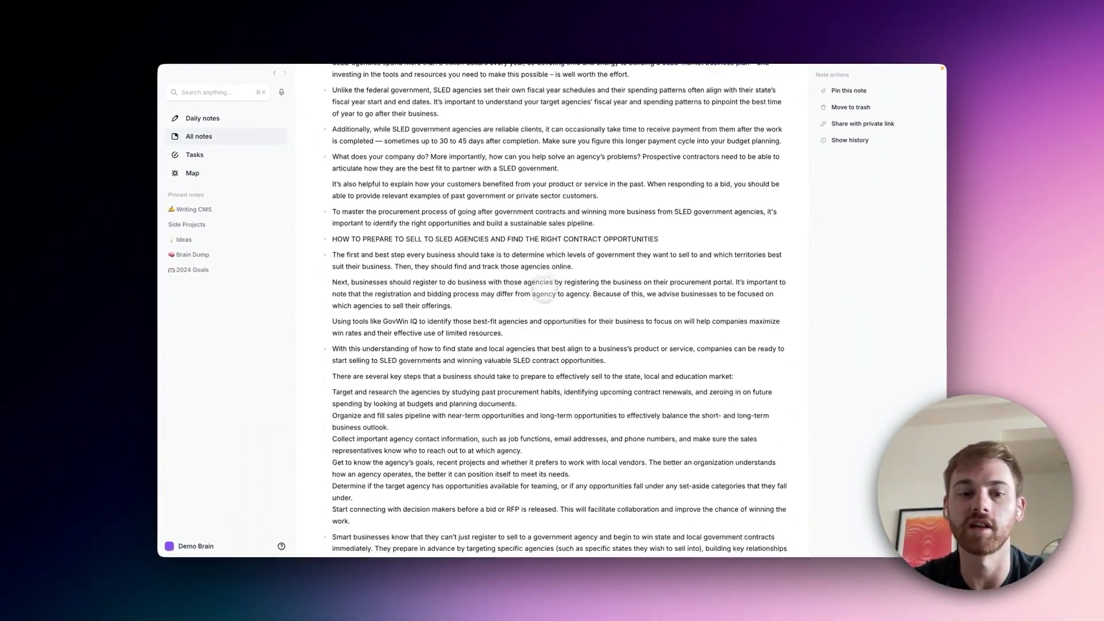
{"action": "scroll", "coordinate": [544, 284], "scroll_direction": "down", "scroll_amount": 3}
{"action": "scroll", "coordinate": [545, 291], "scroll_direction": "up", "scroll_amount": 9}
{"action": "scroll", "coordinate": [543, 294], "scroll_direction": "up", "scroll_amount": 10}
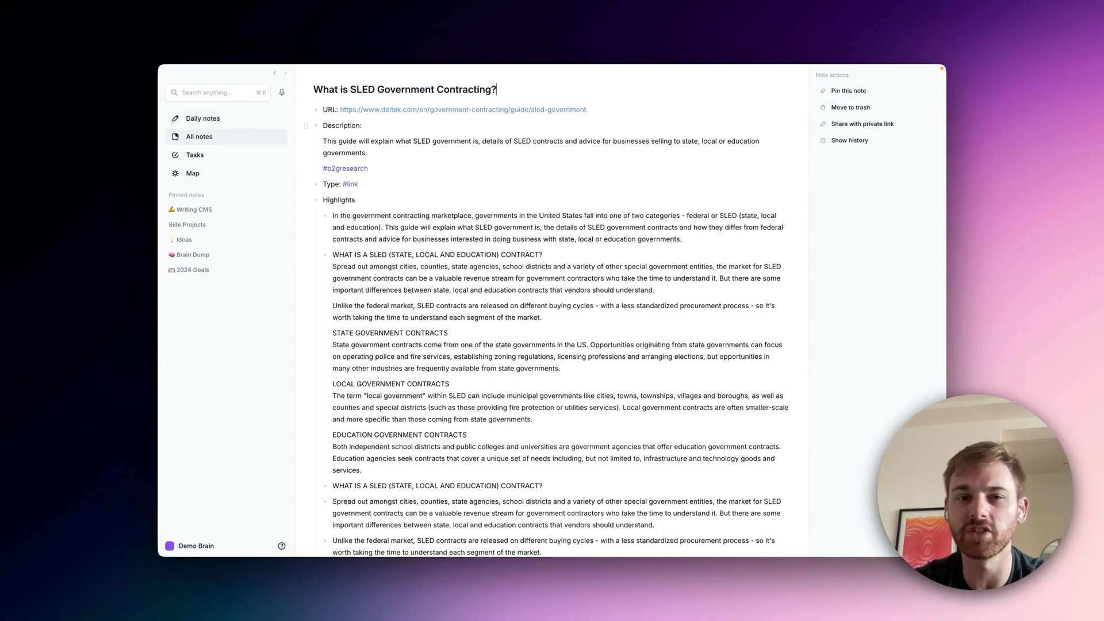
Step: Switch to Chrome, search the web for "reflect chrome extension" in a new tab and open the "Reflect's new Chrome Extension" post
{"action": "key", "text": "super+Tab"}
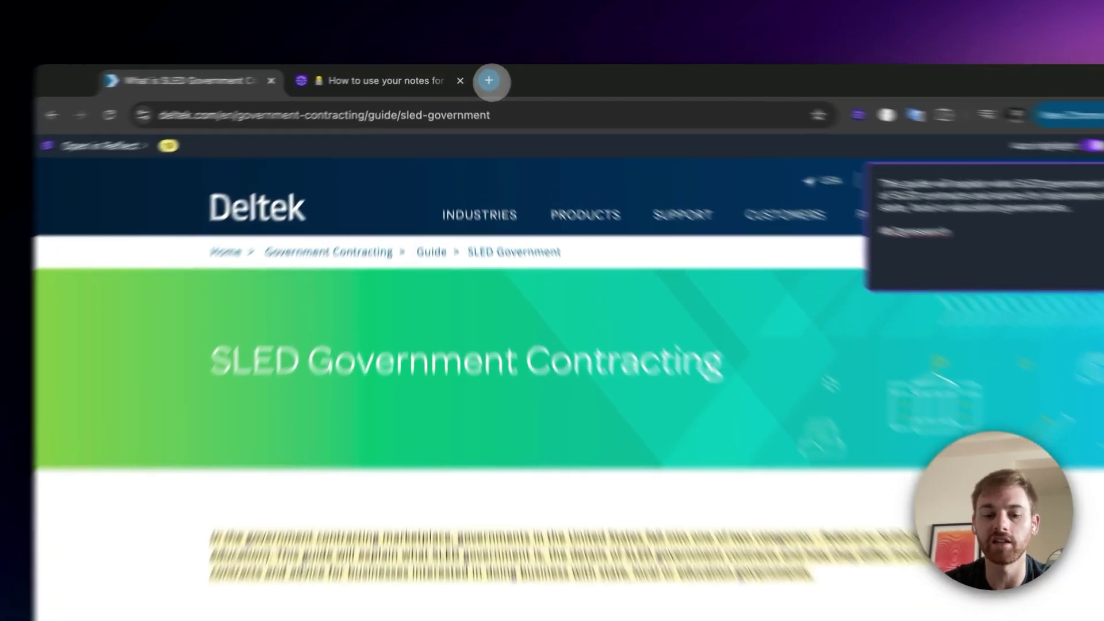
{"action": "left_click", "coordinate": [470, 75]}
{"action": "type", "text": "reflect chrome exte"}
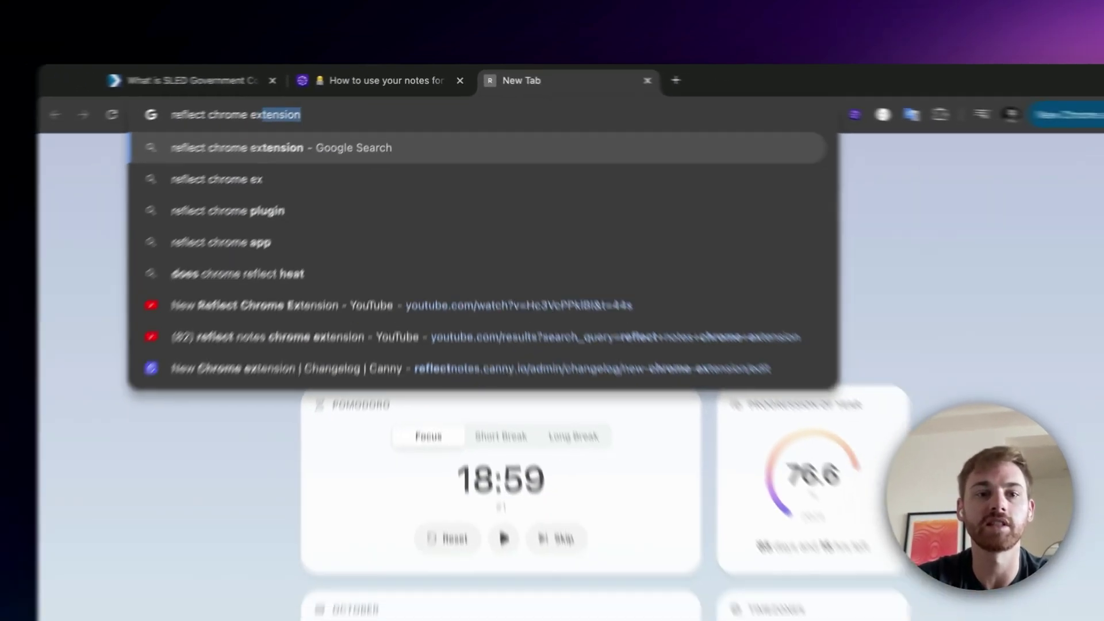
{"action": "key", "text": "Return"}
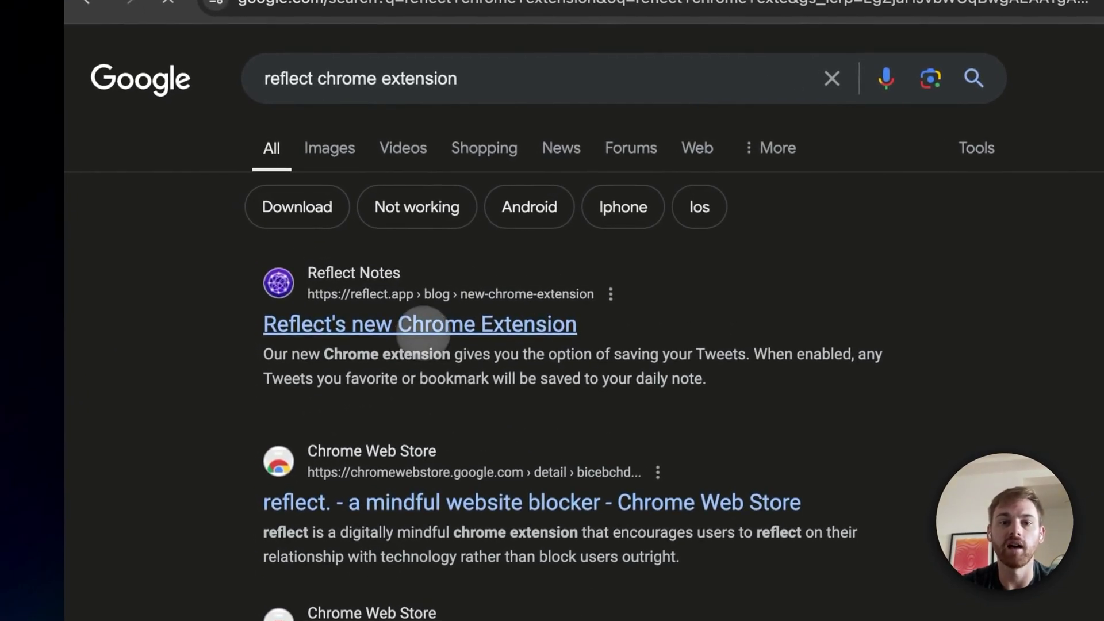
{"action": "left_click", "coordinate": [423, 325]}
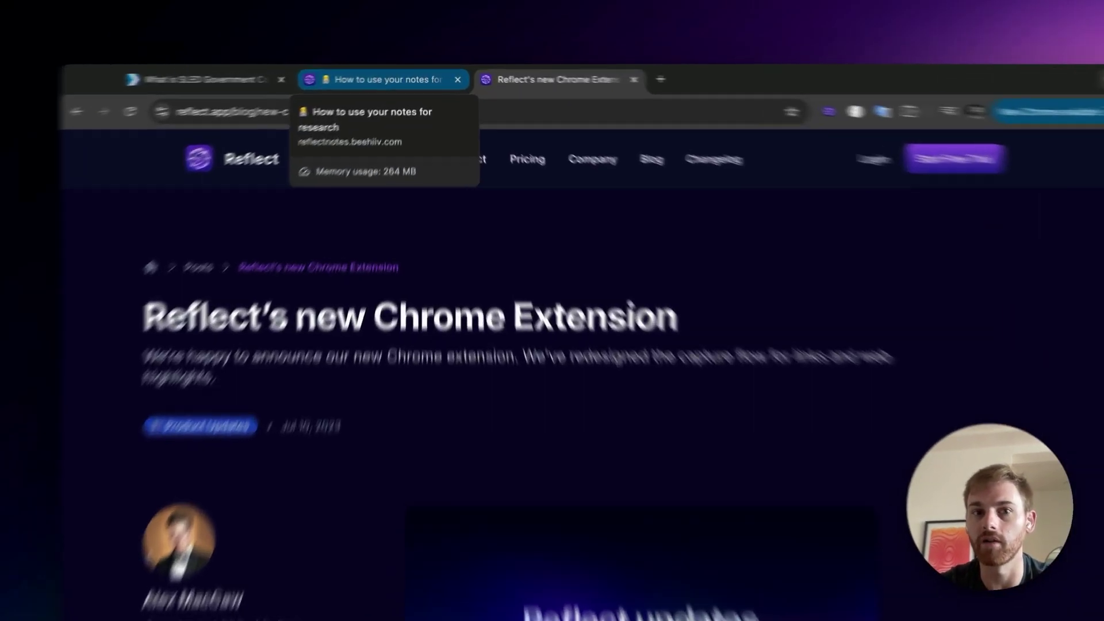
{"action": "left_click", "coordinate": [418, 75]}
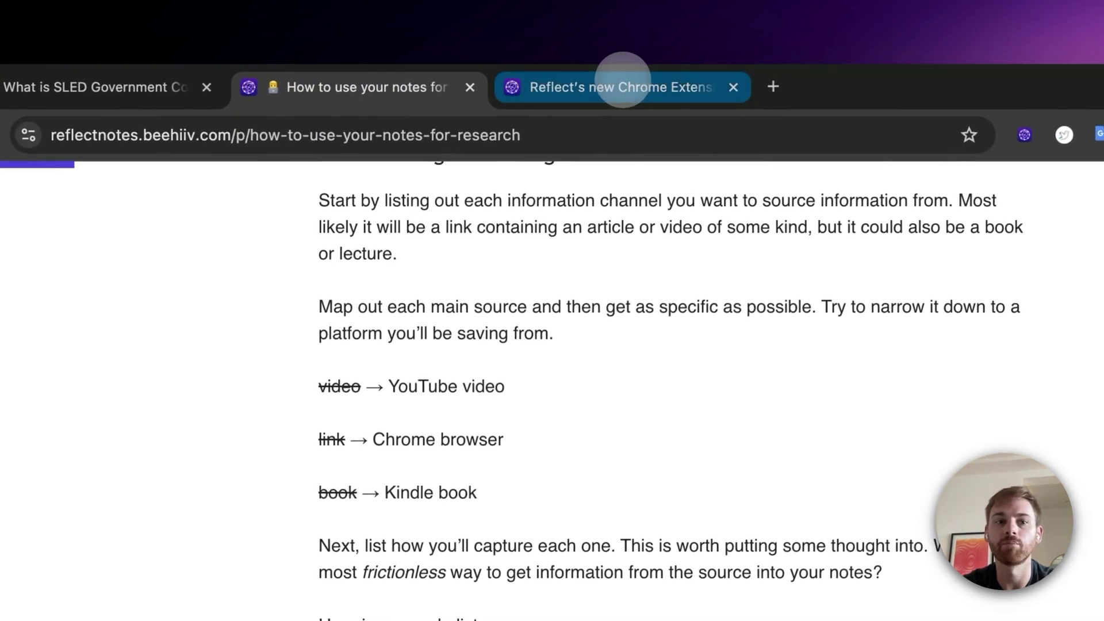
{"action": "left_click", "coordinate": [622, 80]}
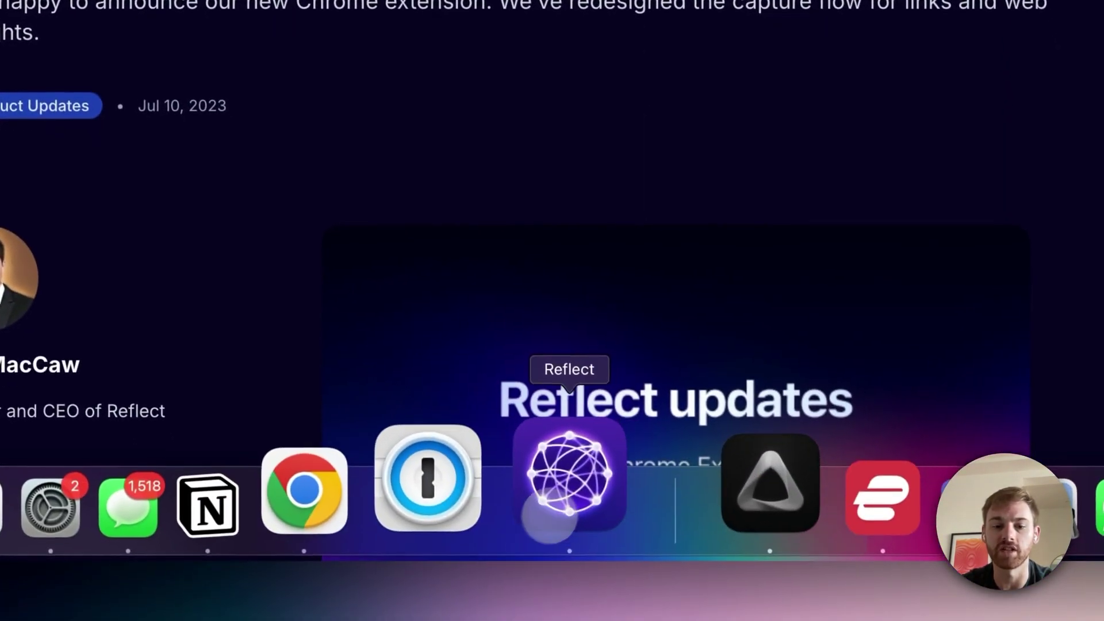
Step: Switch to Reflect and review the notes tagged #b2gresearch and the links saved in the Friday, October 4th daily note
{"action": "left_click", "coordinate": [549, 516]}
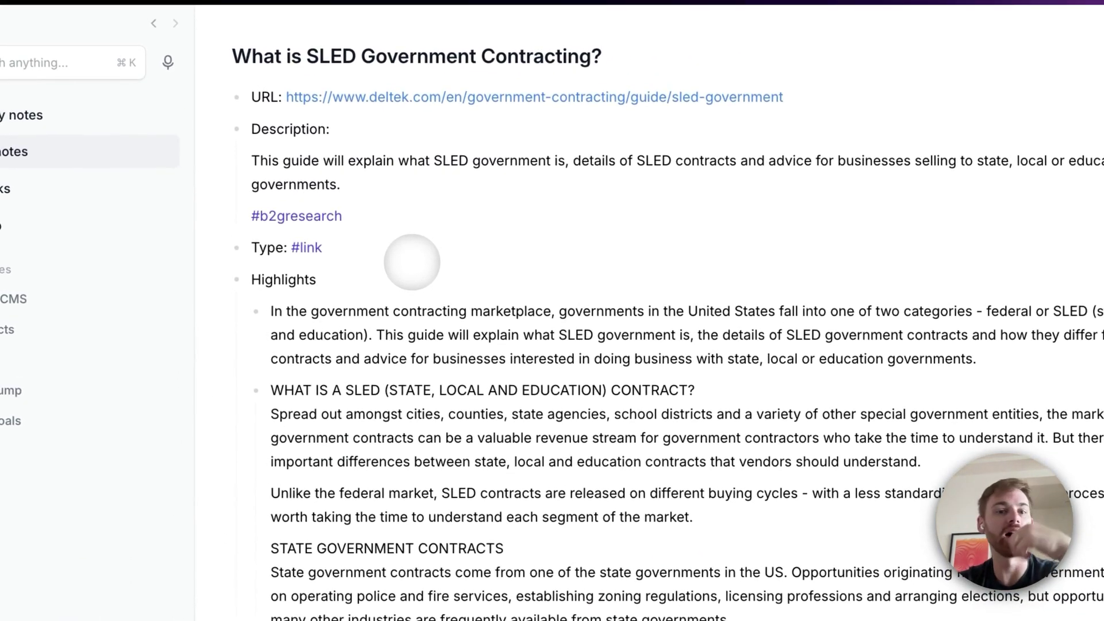
{"action": "left_click", "coordinate": [325, 217]}
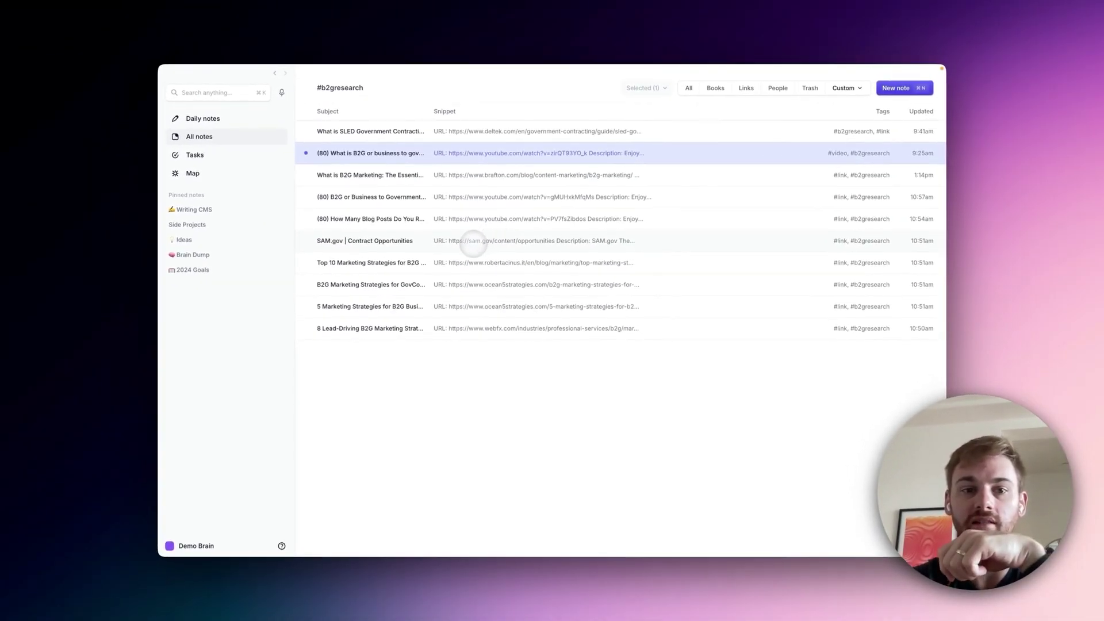
{"action": "left_click", "coordinate": [207, 118]}
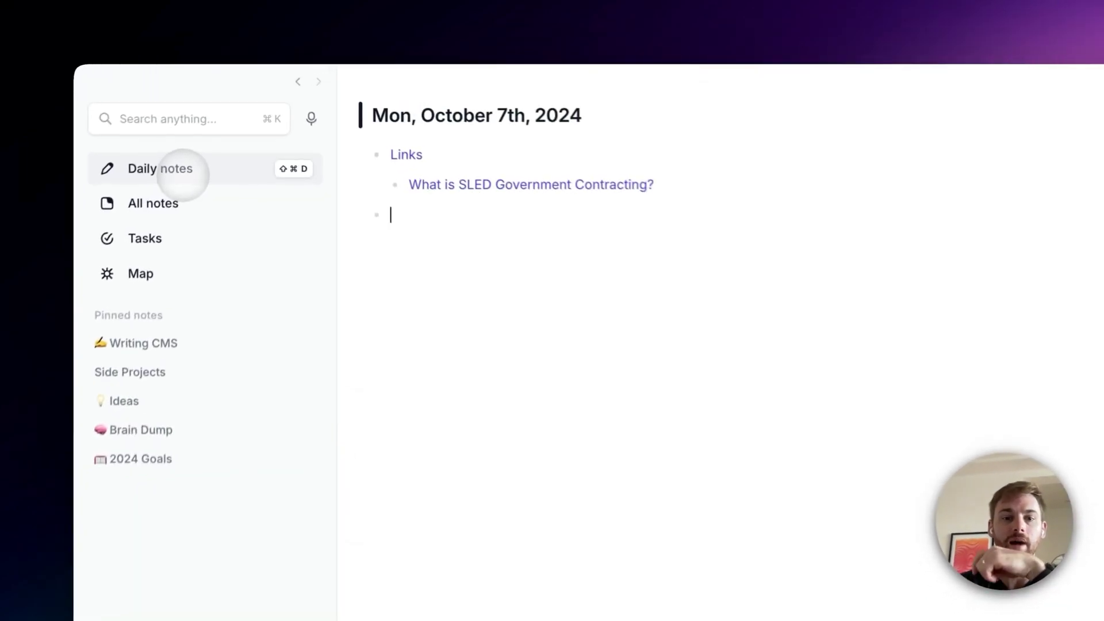
{"action": "scroll", "coordinate": [441, 254], "scroll_direction": "up", "scroll_amount": 5}
{"action": "scroll", "coordinate": [525, 328], "scroll_direction": "down", "scroll_amount": 3}
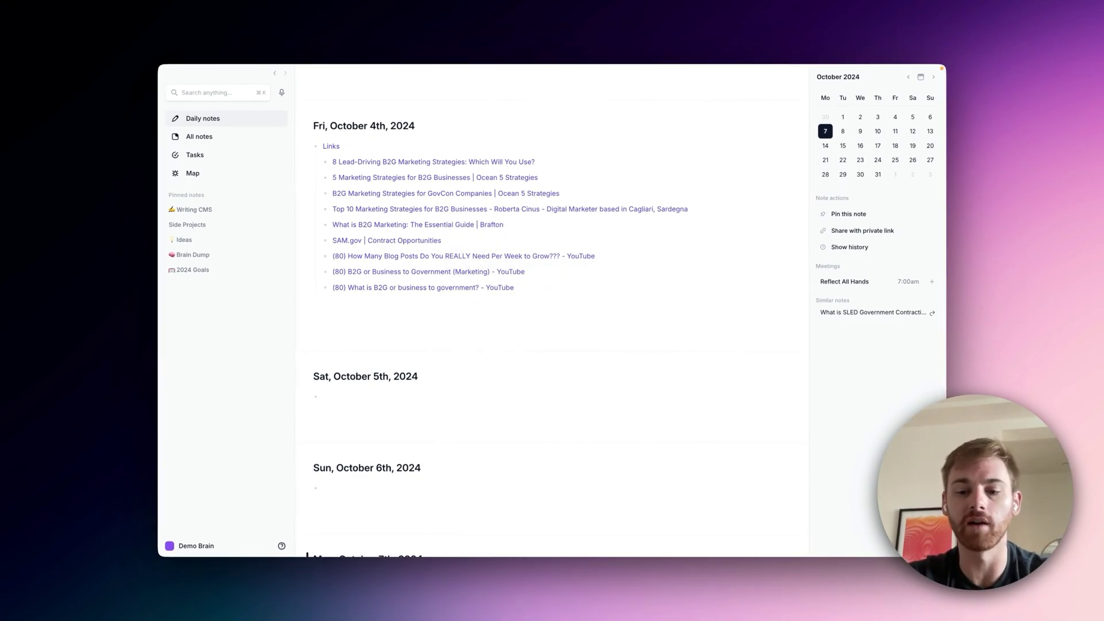
{"action": "key", "text": "super+bracketleft"}
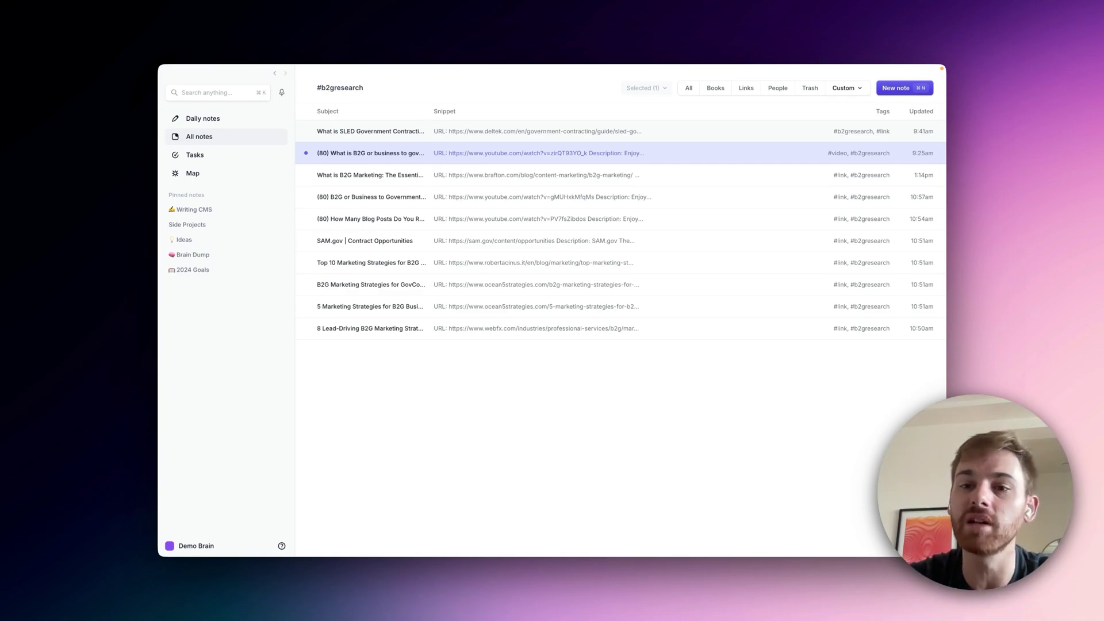
Step: Switch to Chrome, open the Reflect extension's options page and examine its Kindle Syncs section
{"action": "key", "text": "ctrl+Left"}
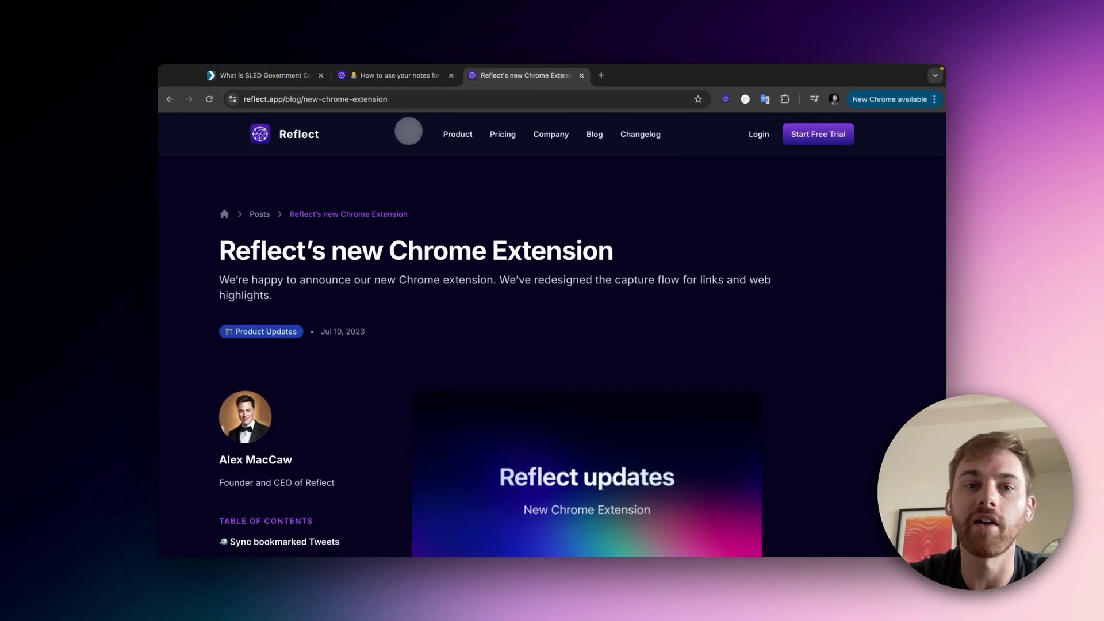
{"action": "left_click", "coordinate": [401, 77]}
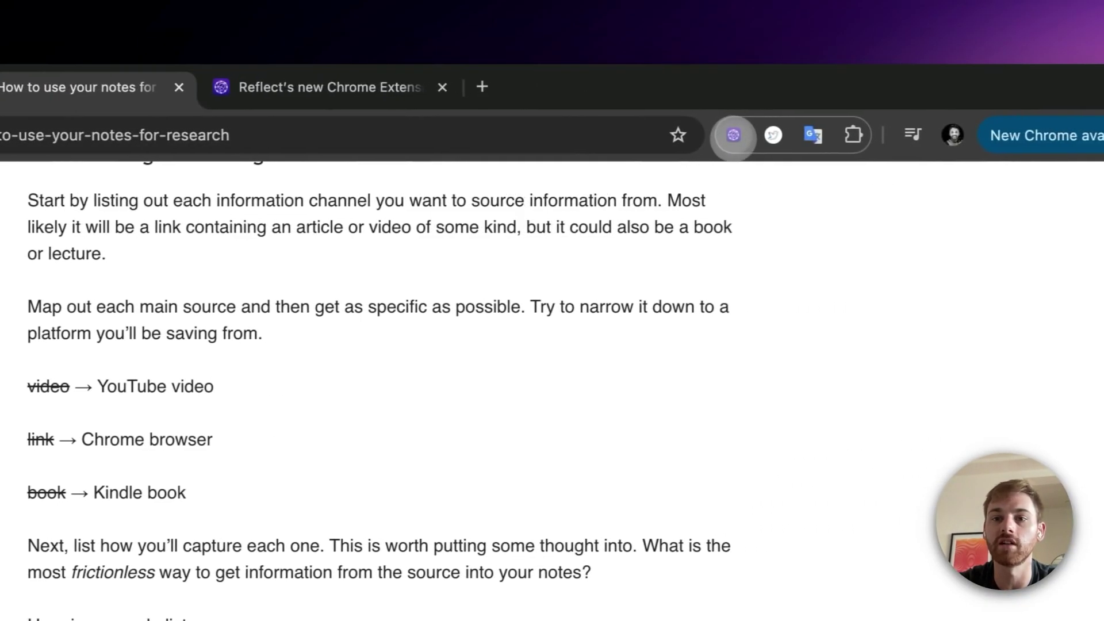
{"action": "right_click", "coordinate": [733, 136]}
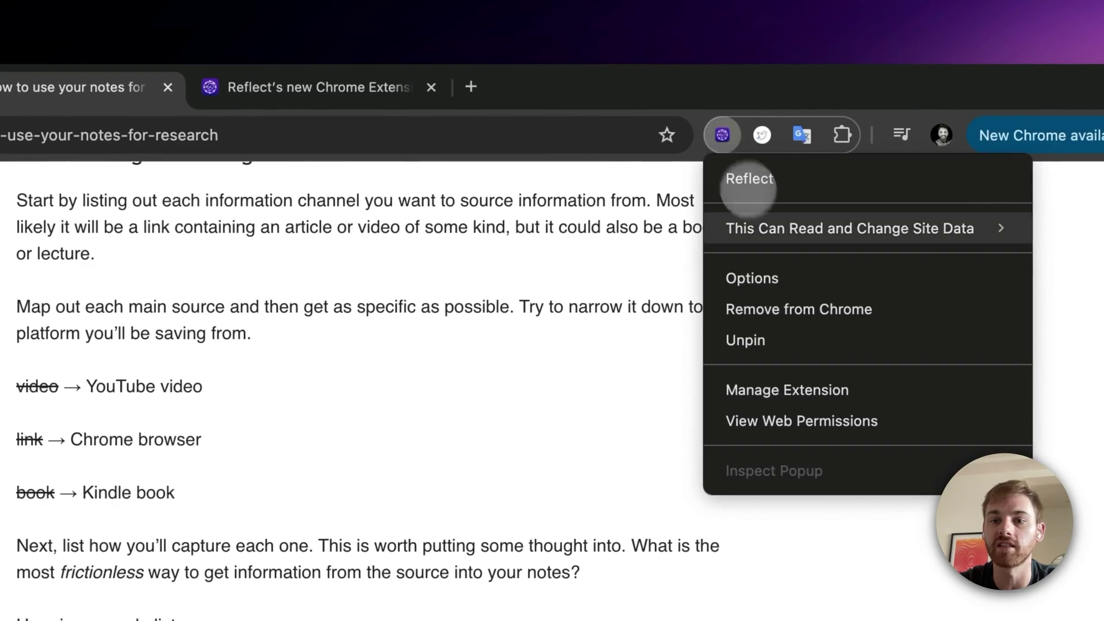
{"action": "left_click", "coordinate": [784, 266]}
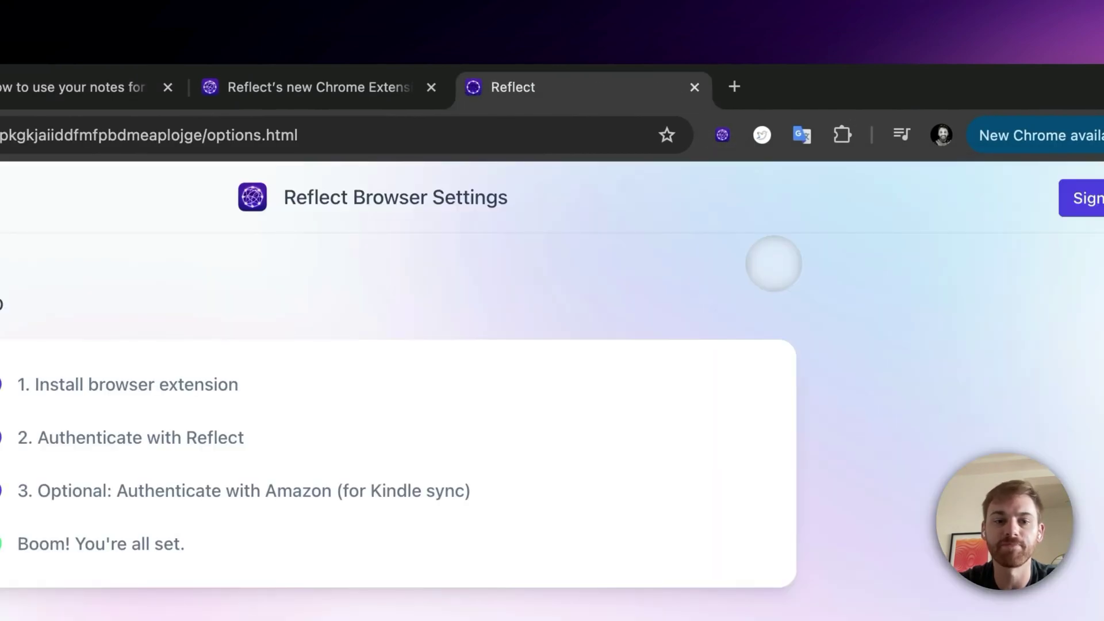
{"action": "scroll", "coordinate": [675, 384], "scroll_direction": "down", "scroll_amount": 10}
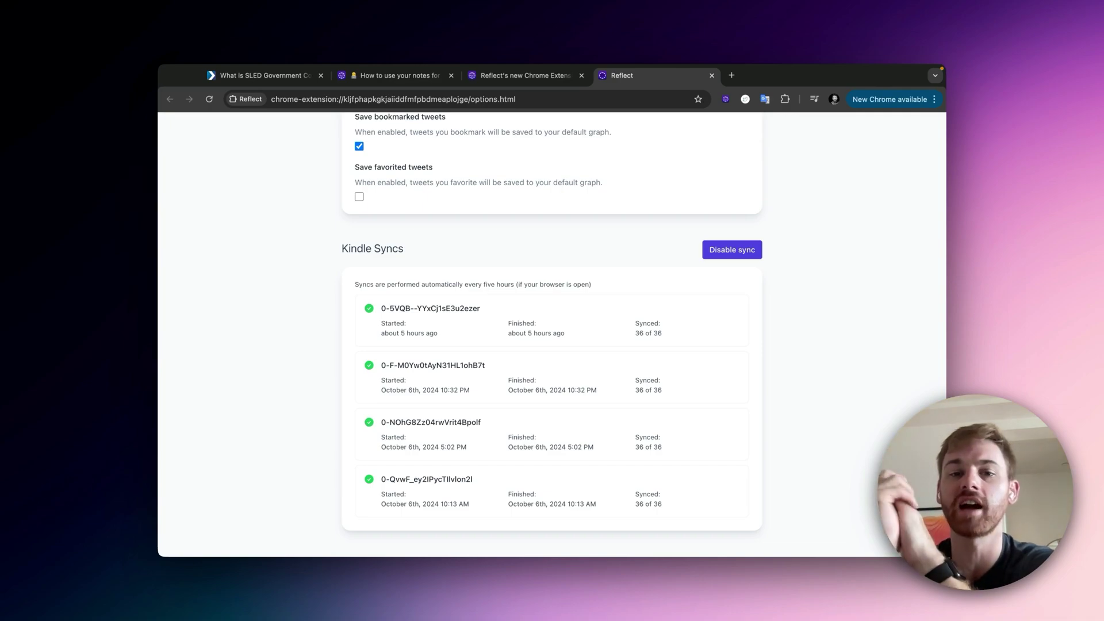
Step: Switch to Reflect and reopen the "What is SLED Government Contracting?" note from the October 7th daily note
{"action": "key", "text": "super+Tab"}
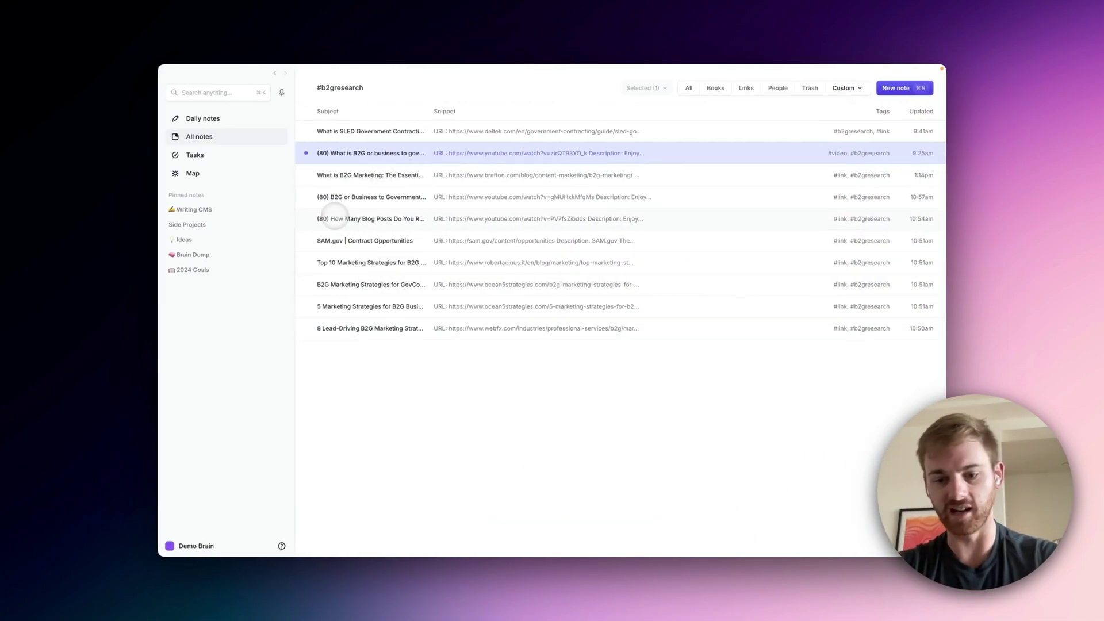
{"action": "key", "text": "super+bracketleft"}
{"action": "key", "text": "super+bracketright"}
{"action": "key", "text": "super+bracketleft"}
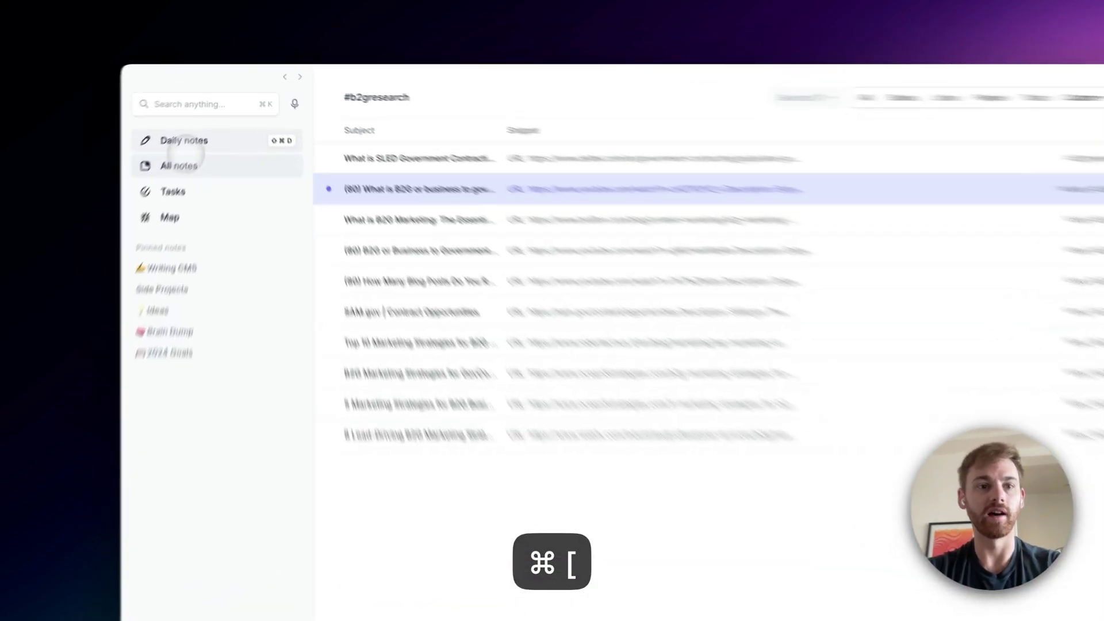
{"action": "left_click", "coordinate": [202, 118]}
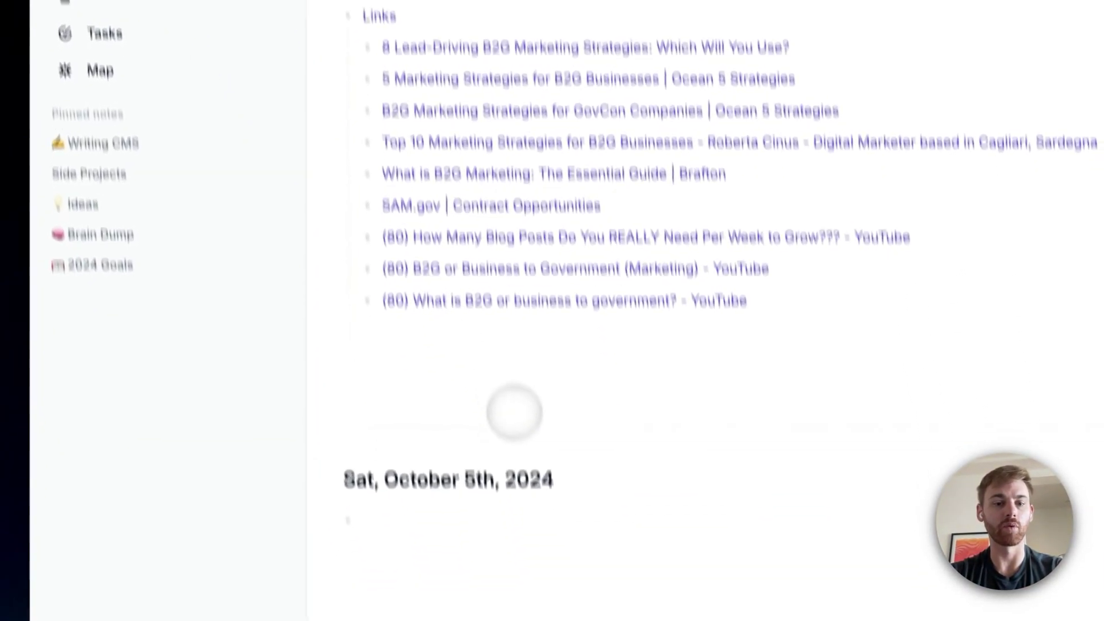
{"action": "scroll", "coordinate": [515, 411], "scroll_direction": "down", "scroll_amount": 10}
{"action": "left_click", "coordinate": [493, 494]}
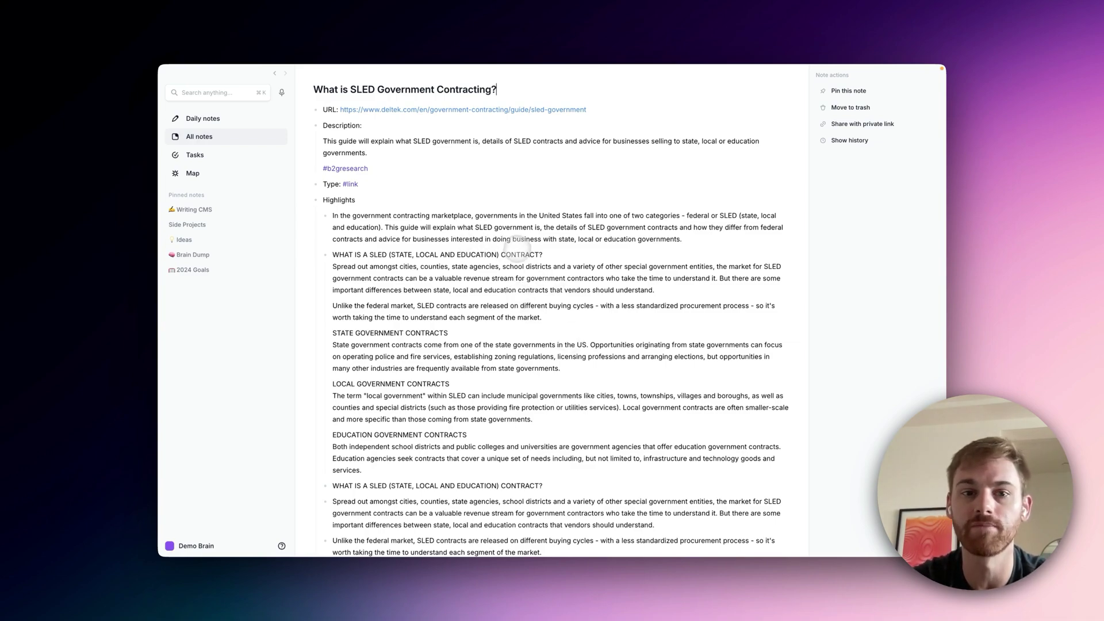
Step: Switch to Chrome and examine the Reflect extension's default graph and tweet-saving settings
{"action": "key", "text": "ctrl+Left"}
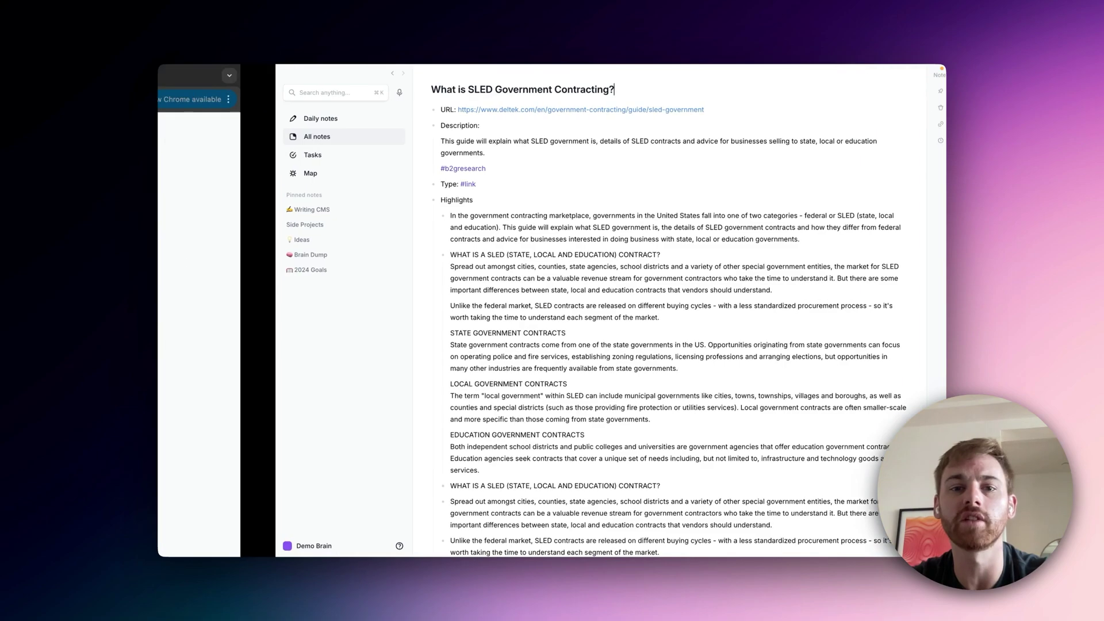
{"action": "scroll", "coordinate": [453, 201], "scroll_direction": "up", "scroll_amount": 1}
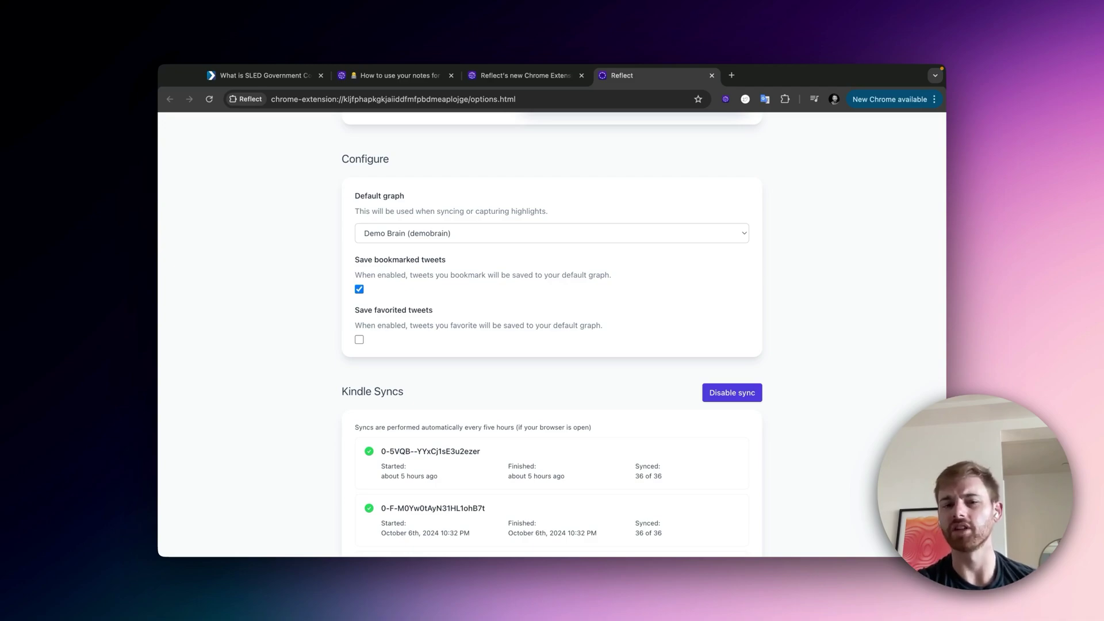
{"action": "scroll", "coordinate": [552, 333], "scroll_direction": "up", "scroll_amount": 3}
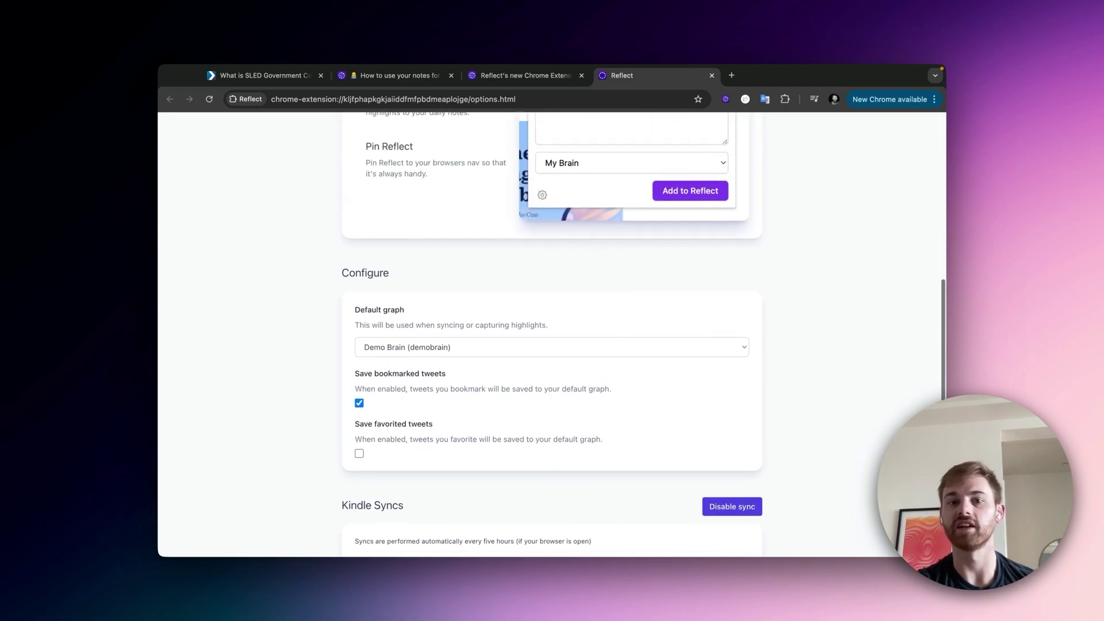
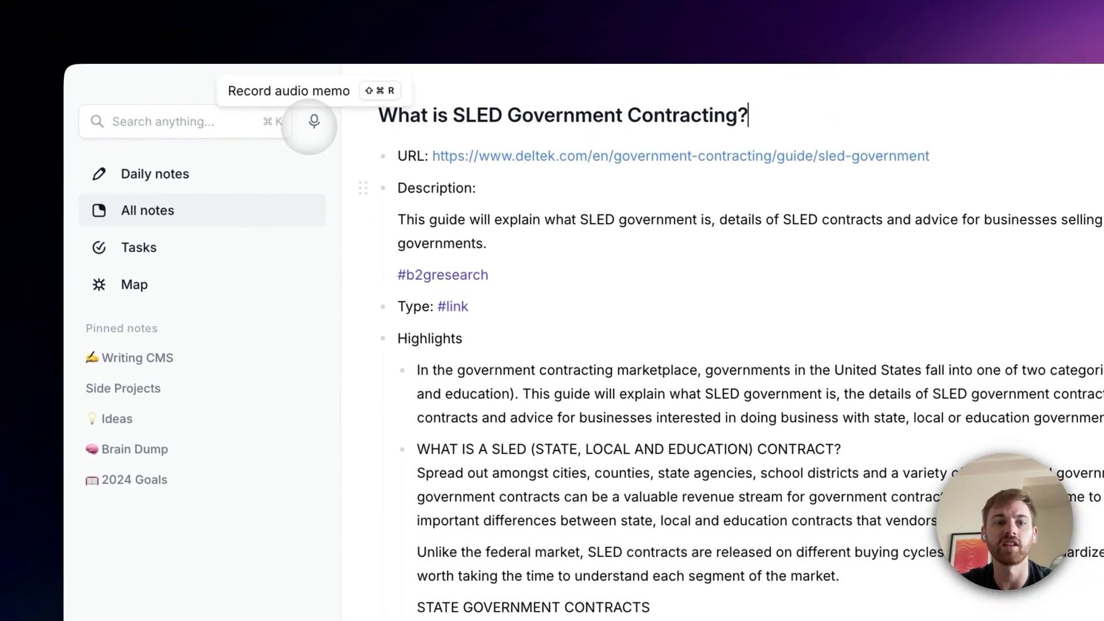
Step: Record a short audio memo in Reflect while the SLED Government Contracting note is open
{"action": "left_click", "coordinate": [313, 122]}
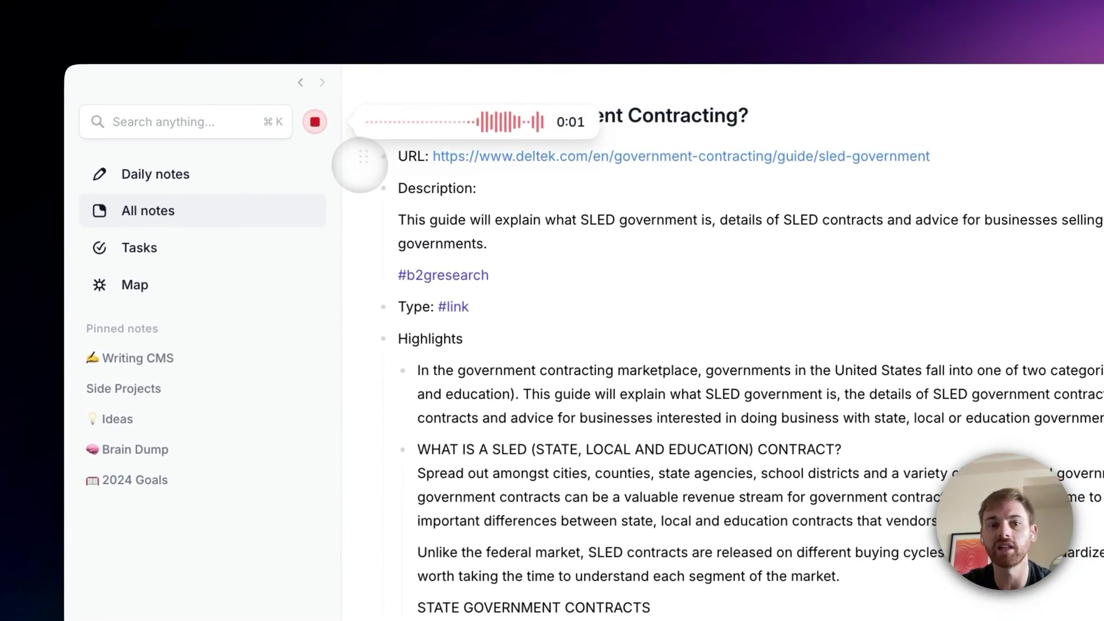
{"action": "left_click", "coordinate": [363, 157]}
{"action": "left_click", "coordinate": [315, 122]}
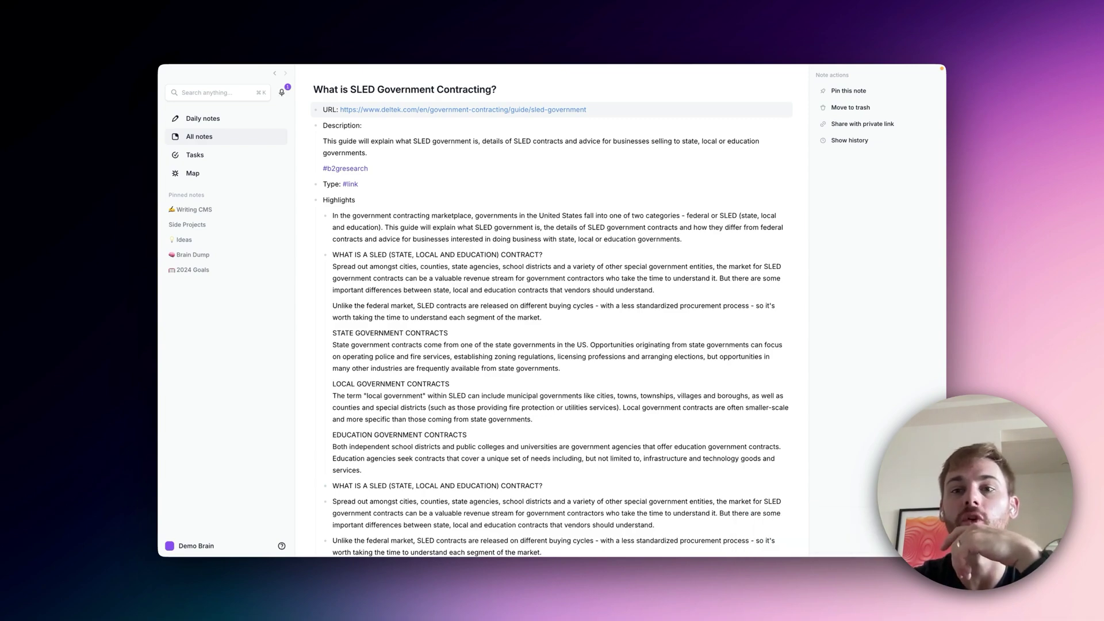
Step: Open Reflect's preferences, examine the profile's transcription and AI settings, and return to the SLED Government Contracting note
{"action": "key", "text": "super+Tab"}
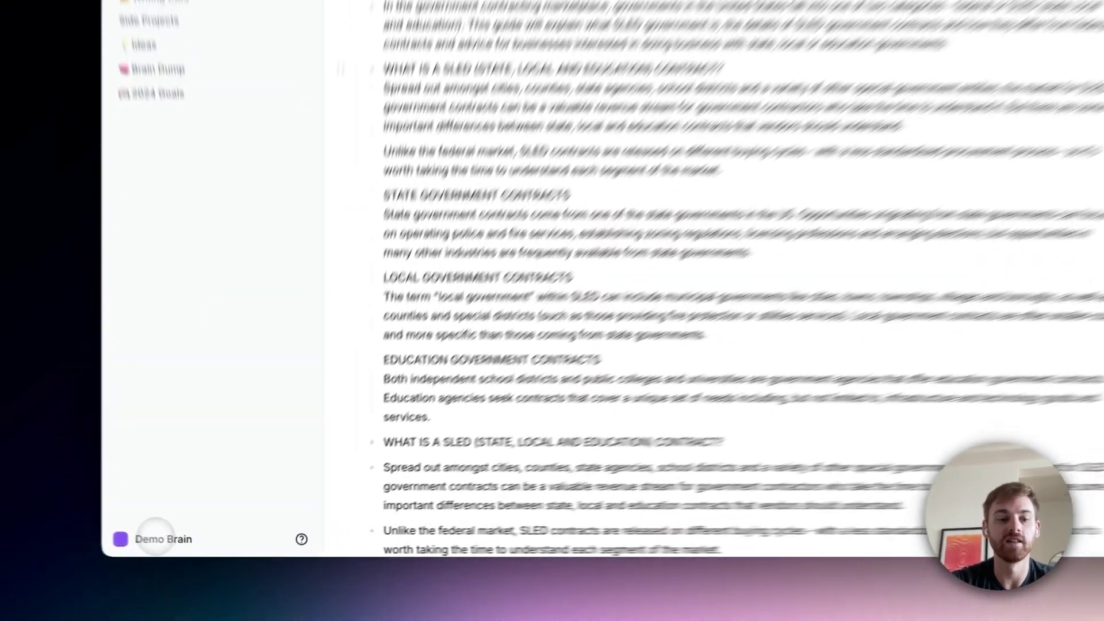
{"action": "left_click", "coordinate": [189, 546]}
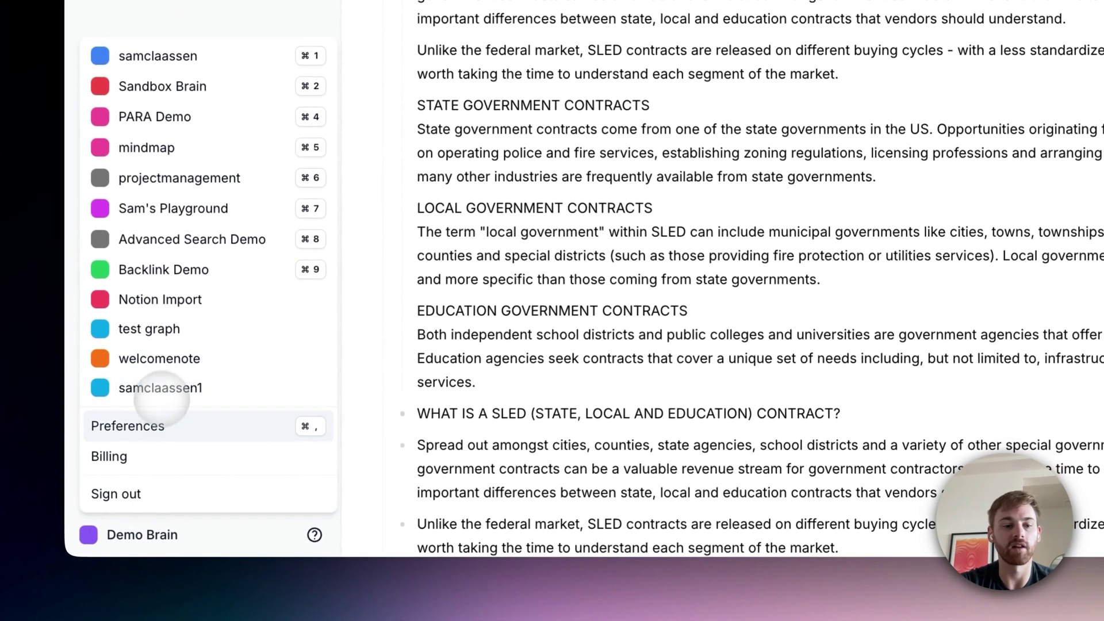
{"action": "left_click", "coordinate": [184, 426]}
{"action": "scroll", "coordinate": [552, 344], "scroll_direction": "down", "scroll_amount": 8}
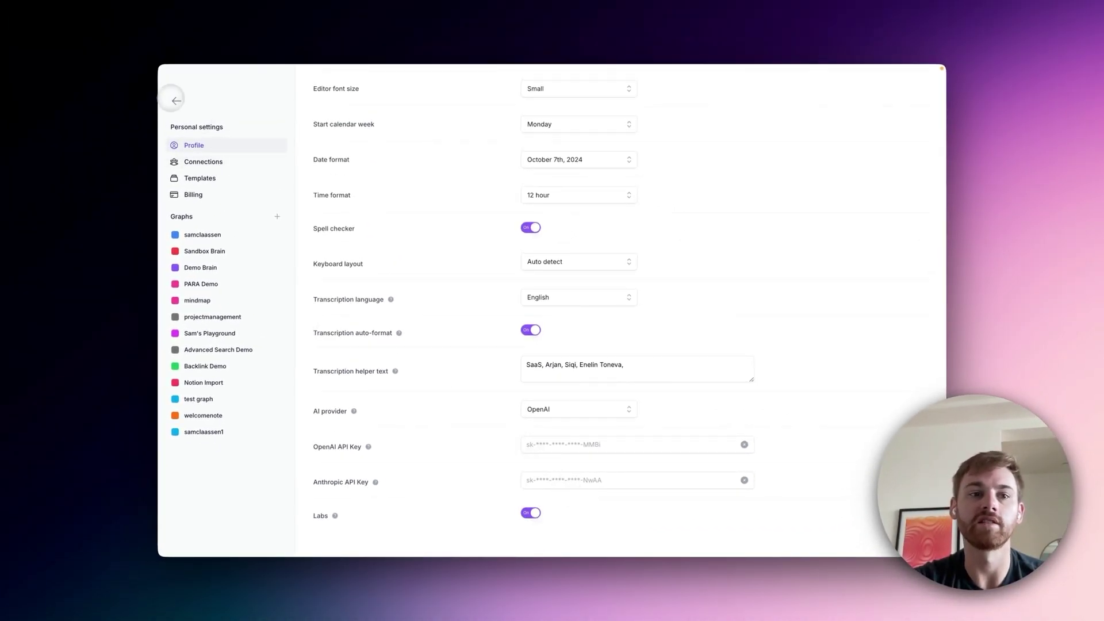
{"action": "left_click", "coordinate": [176, 100]}
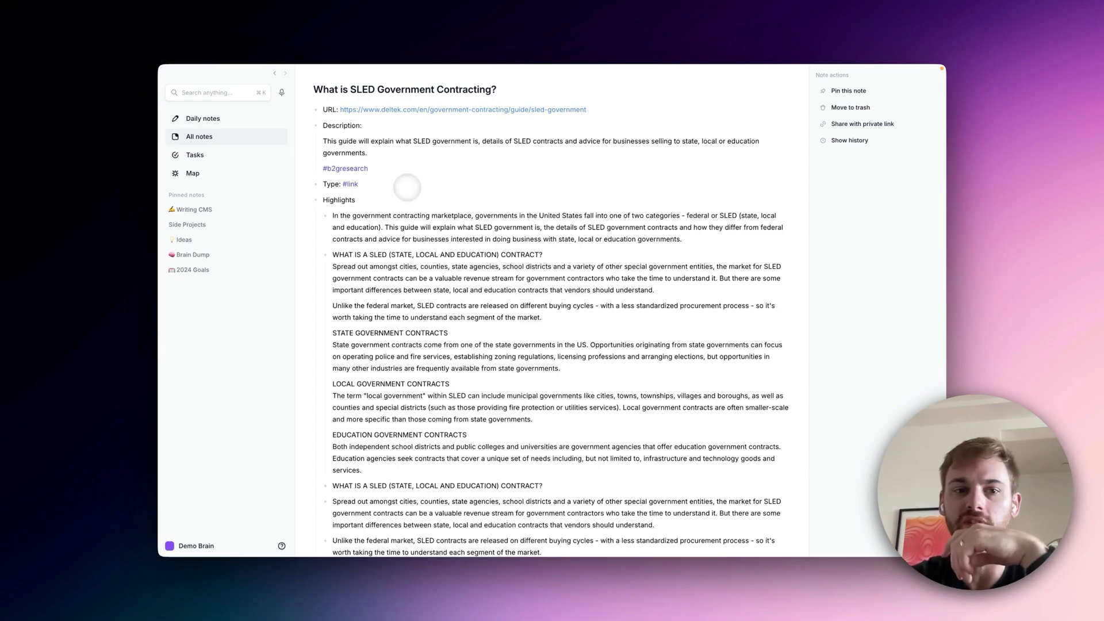
Step: Look through the SLED Government Contracting note and select all of the text under Highlights
{"action": "scroll", "coordinate": [443, 293], "scroll_direction": "down", "scroll_amount": 20}
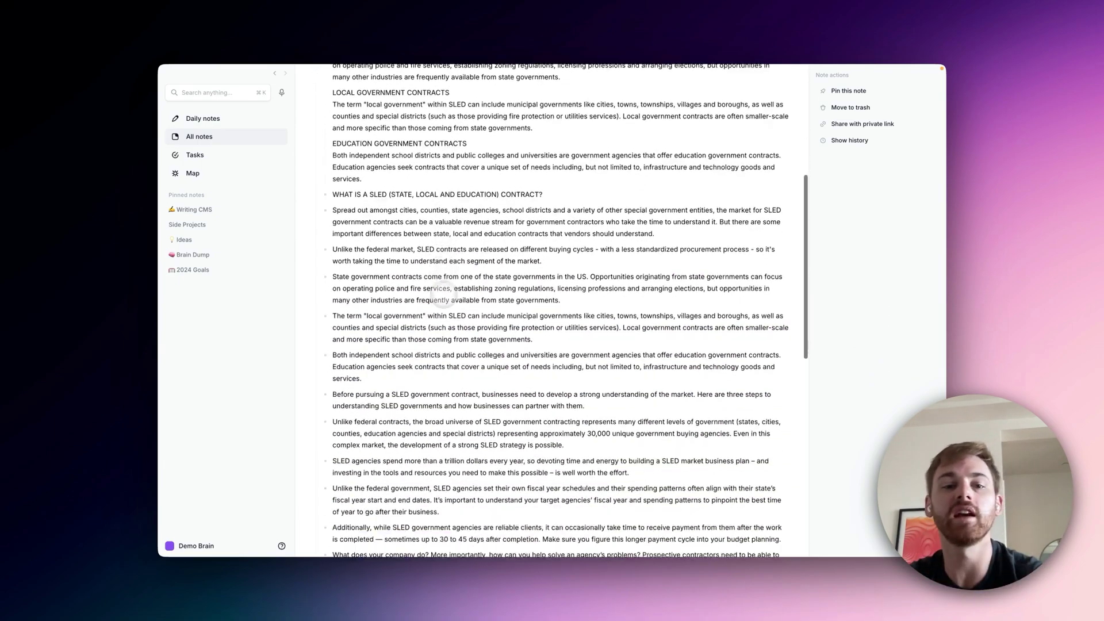
{"action": "scroll", "coordinate": [552, 310], "scroll_direction": "up", "scroll_amount": 20}
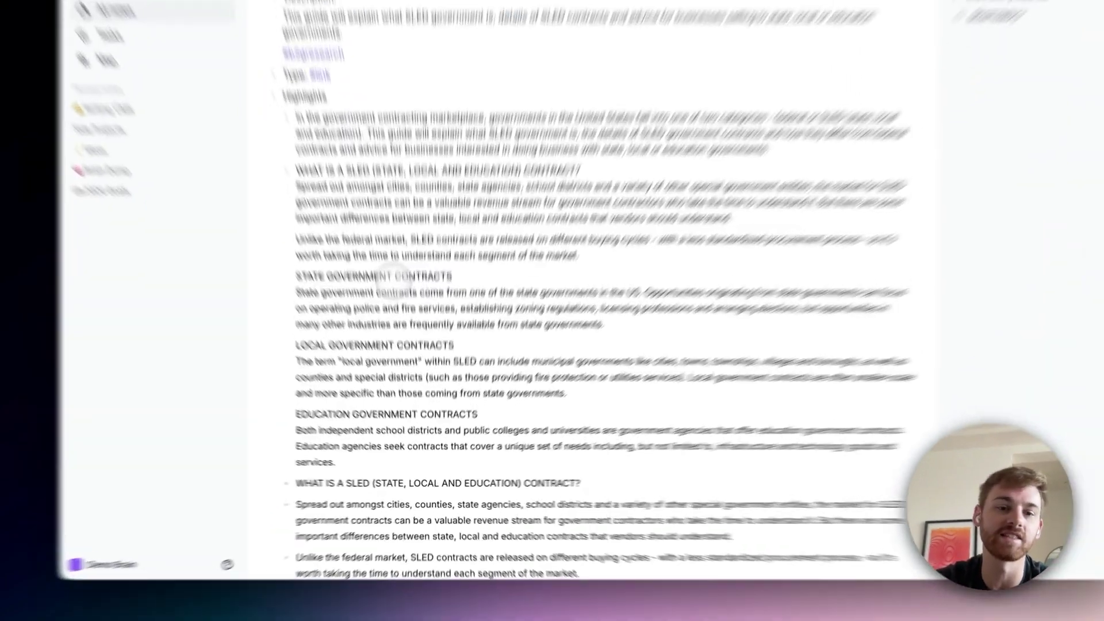
{"action": "triple_click", "coordinate": [405, 332]}
{"action": "left_click", "coordinate": [431, 210]}
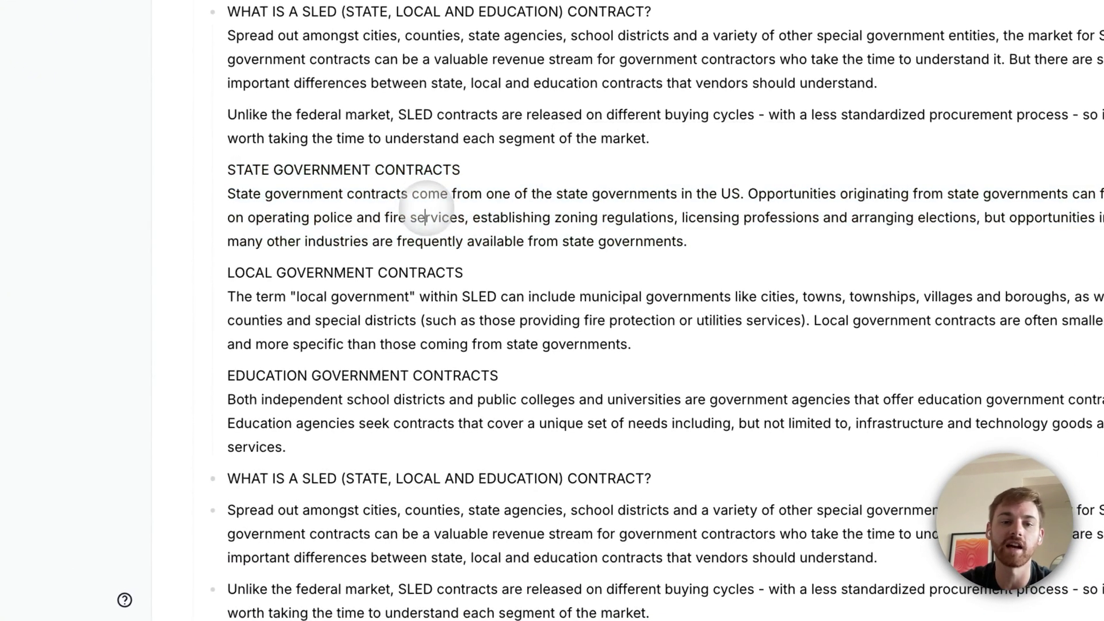
{"action": "scroll", "coordinate": [431, 209], "scroll_direction": "down", "scroll_amount": 20}
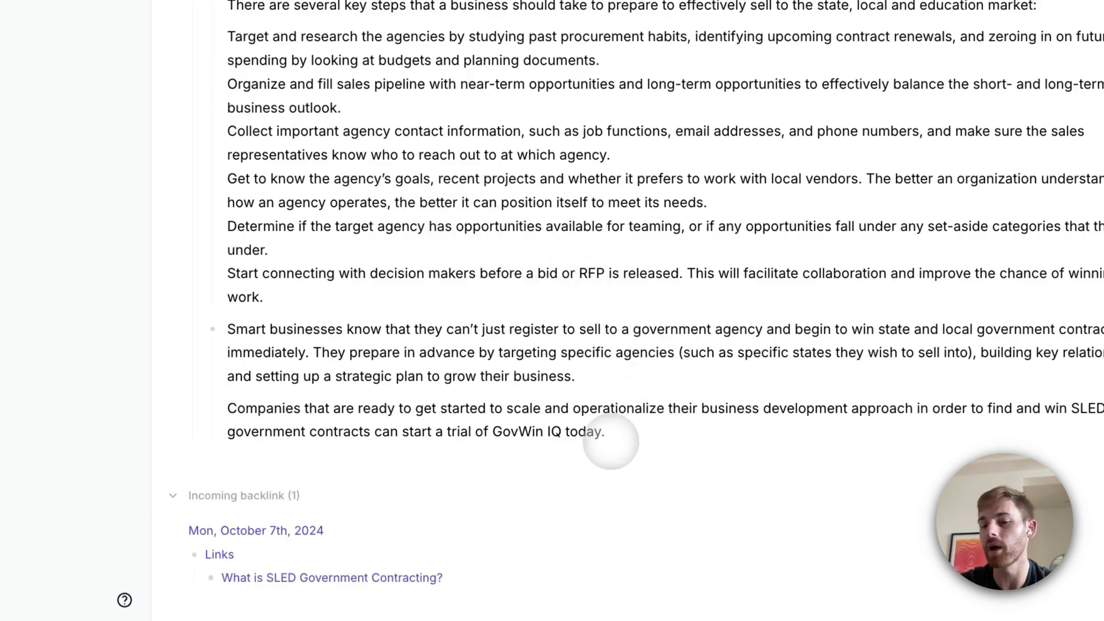
{"action": "left_click_drag", "start_coordinate": [611, 441], "coordinate": [331, 208]}
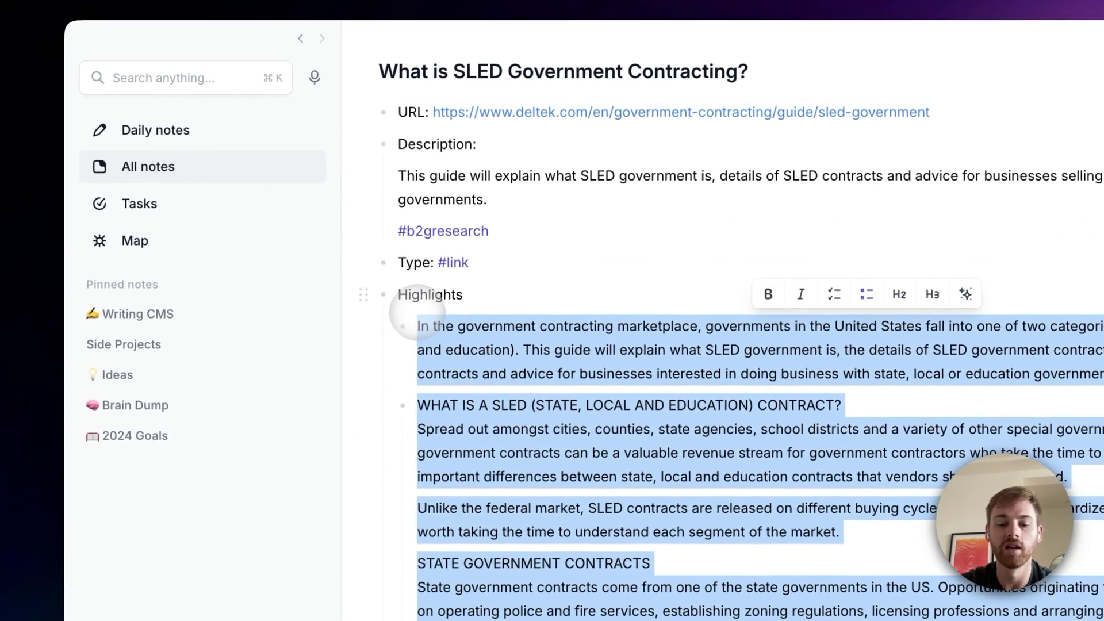
Step: Run the "List key takeaways (very detailed)" AI prompt on the selected highlights, review its output, and dismiss it
{"action": "key", "text": "super+j"}
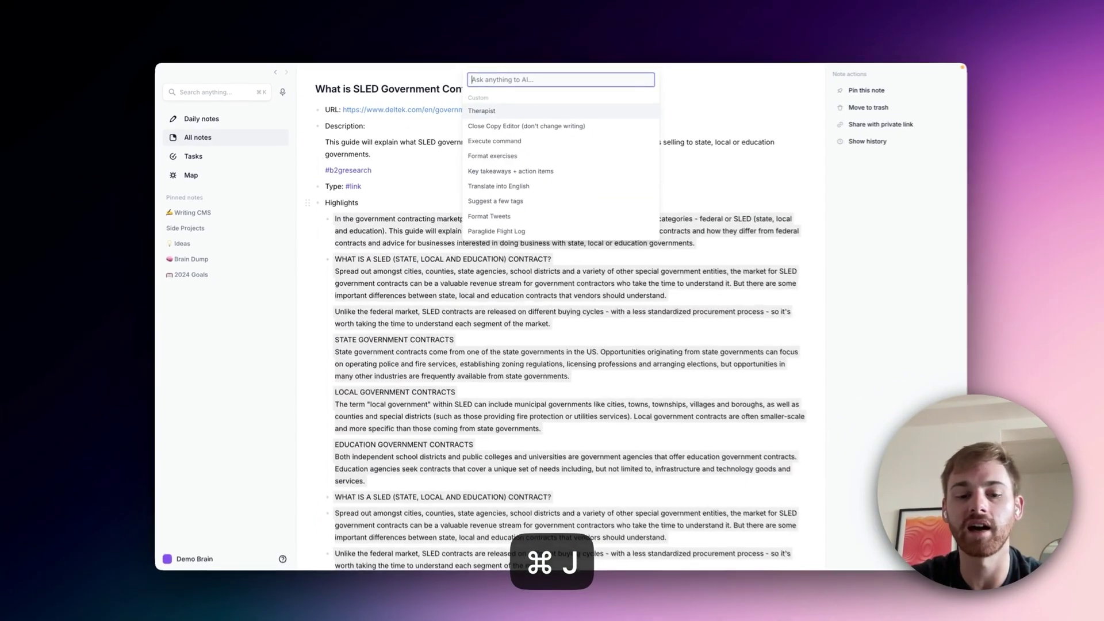
{"action": "type", "text": "key"}
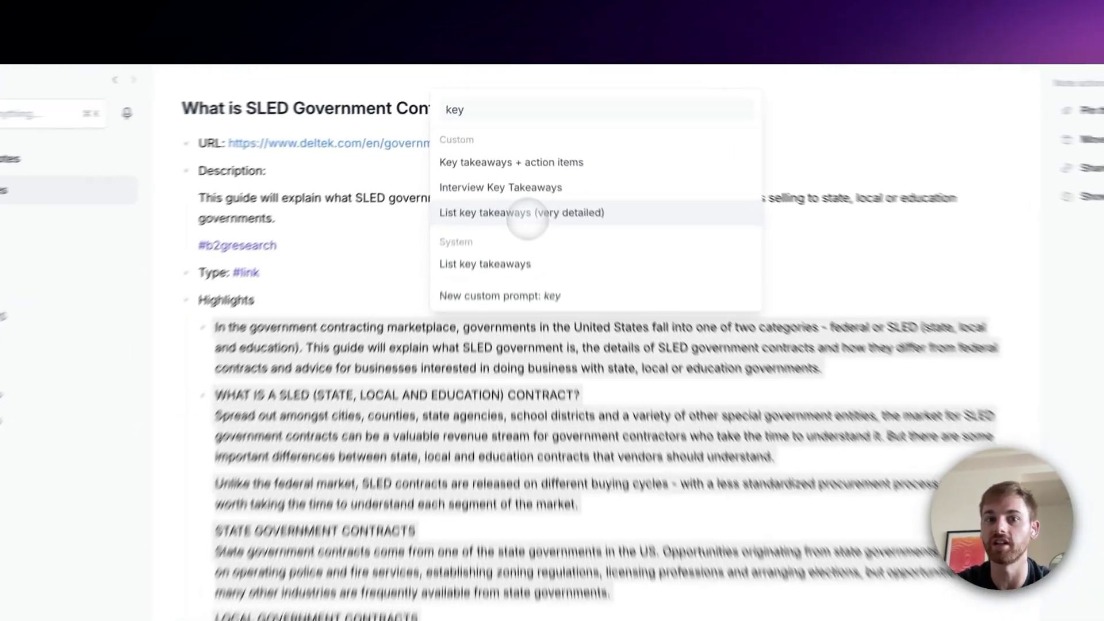
{"action": "left_click", "coordinate": [511, 149]}
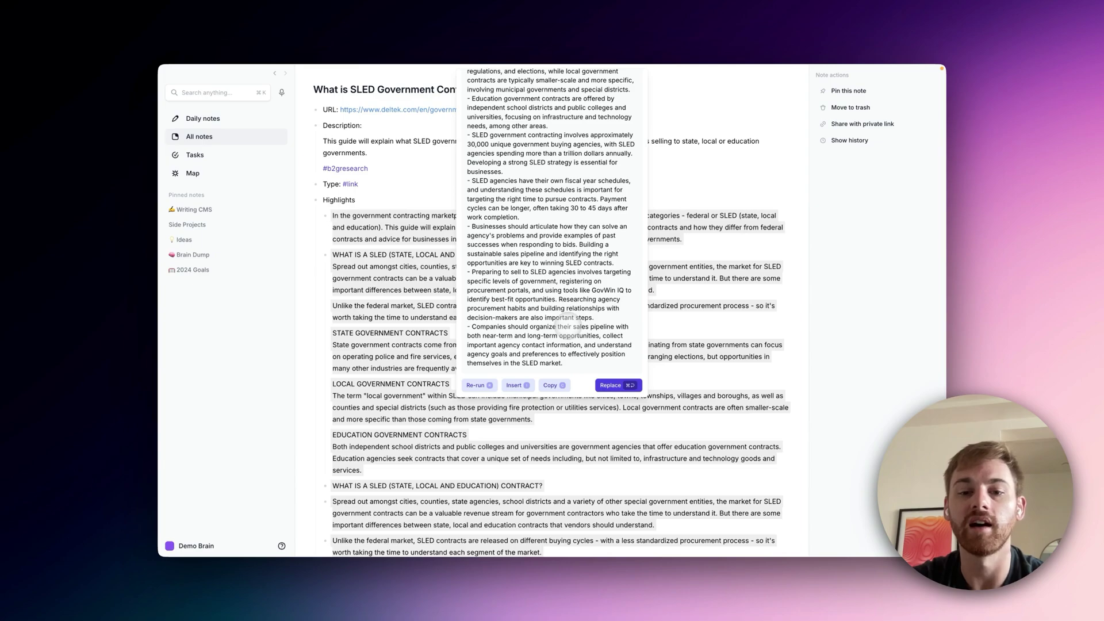
{"action": "scroll", "coordinate": [575, 313], "scroll_direction": "up", "scroll_amount": 3}
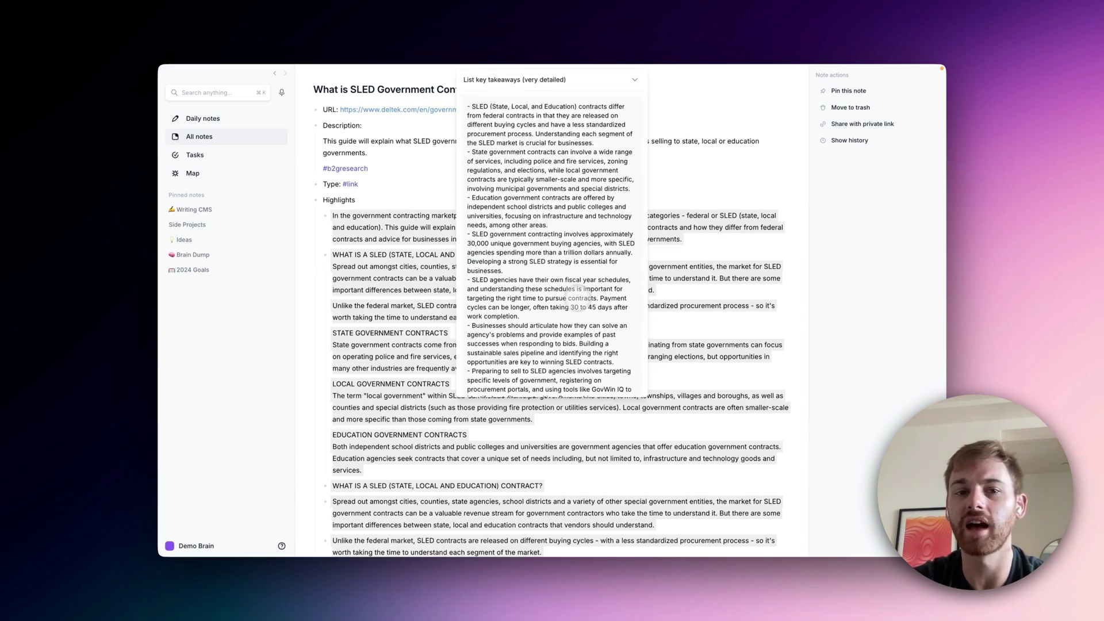
{"action": "scroll", "coordinate": [578, 297], "scroll_direction": "down", "scroll_amount": 3}
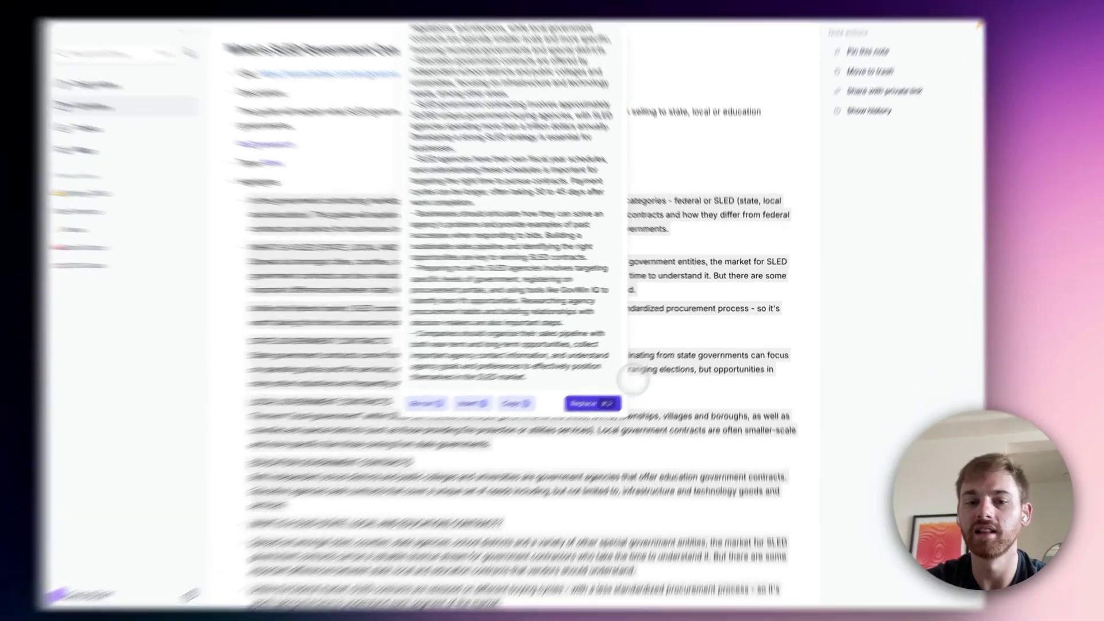
{"action": "key", "text": "Escape"}
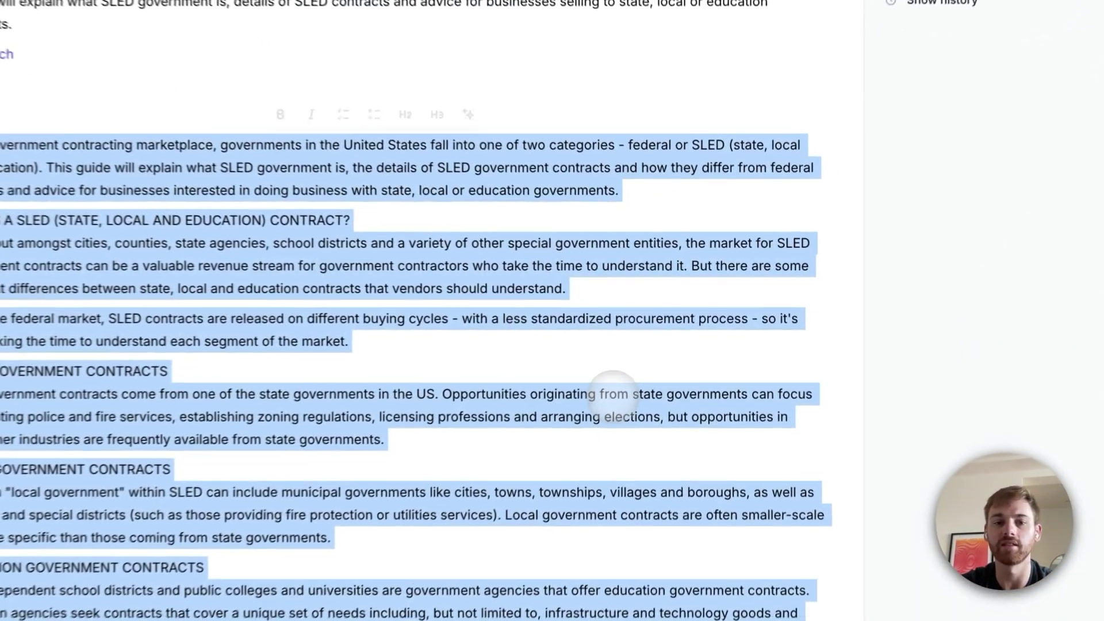
Step: Run the system "List key takeaways" AI prompt on the selected highlights and copy its output
{"action": "key", "text": "super+j"}
{"action": "type", "text": "key"}
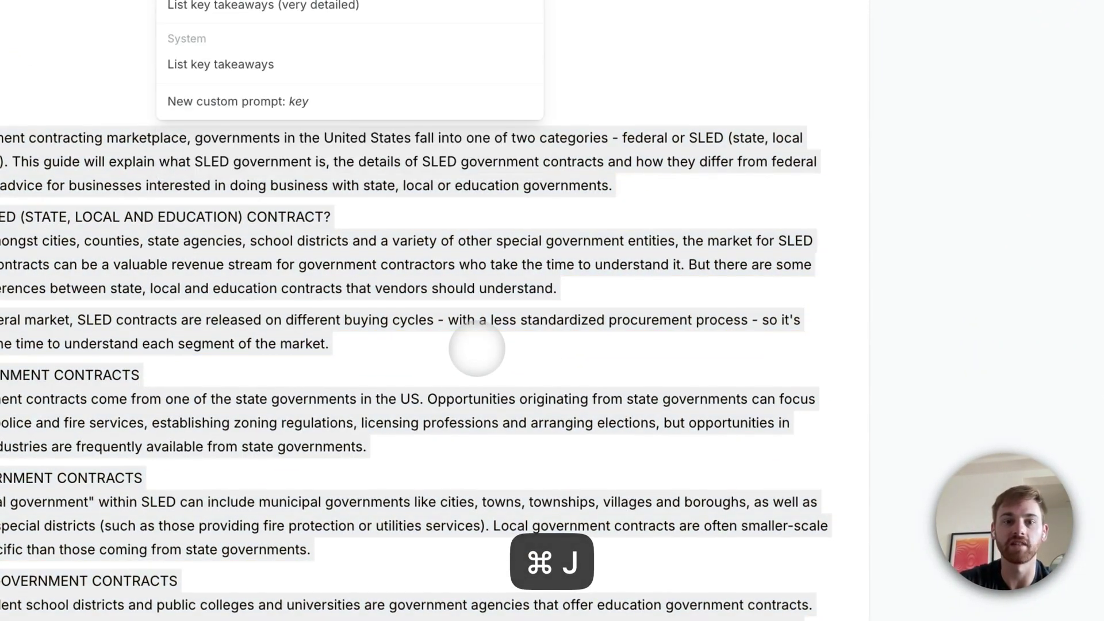
{"action": "key", "text": "Return"}
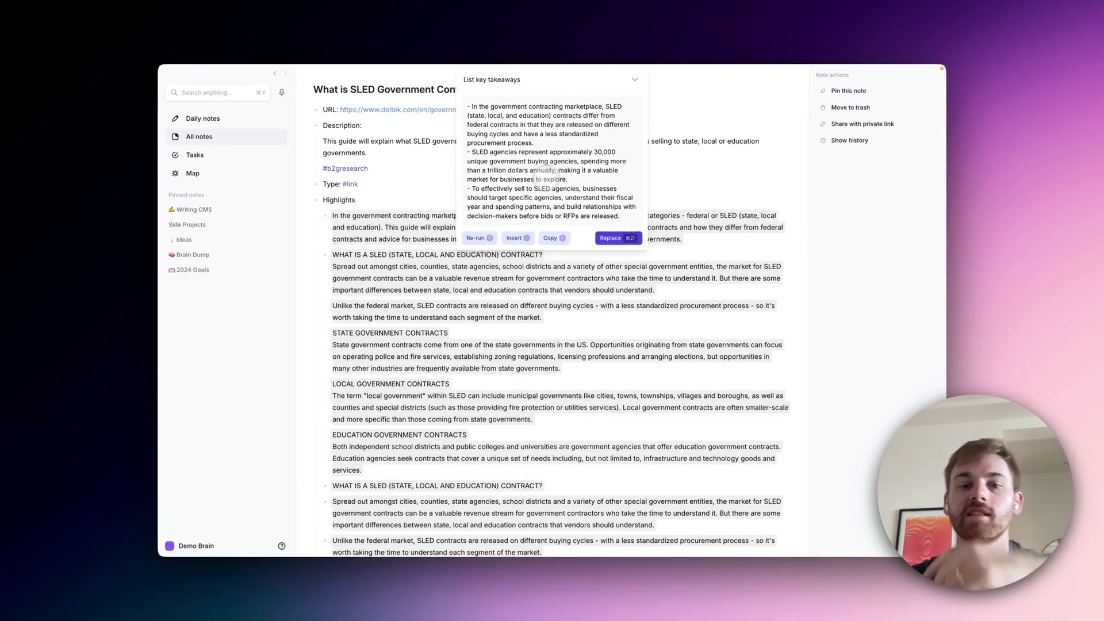
{"action": "left_click", "coordinate": [550, 238]}
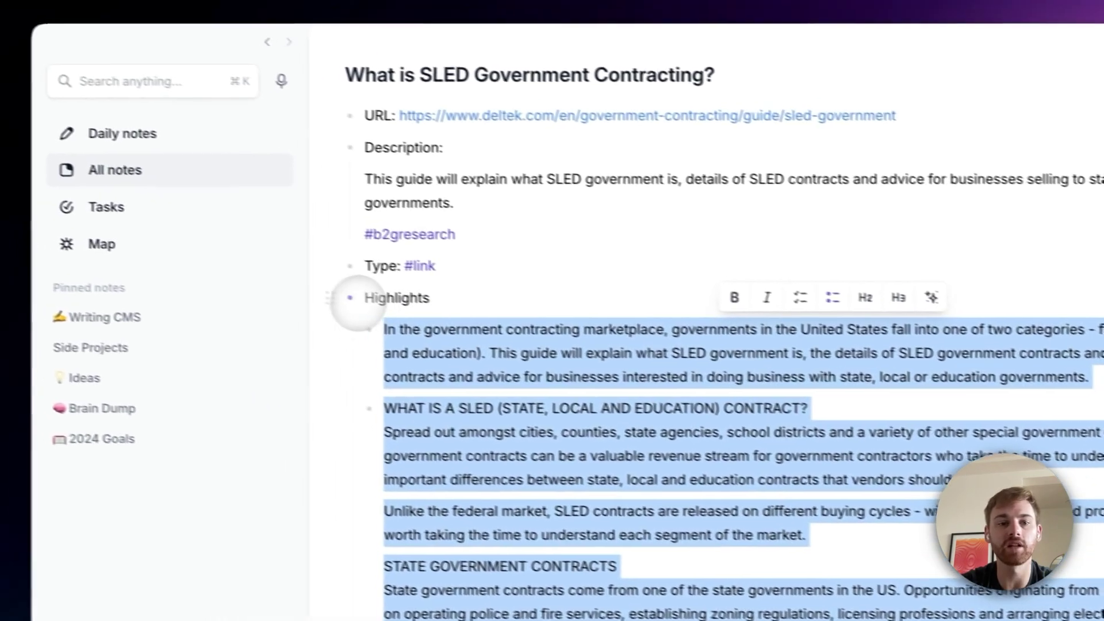
Step: Collapse the Highlights bullet, add a "Key Takeaways" bullet below it, and paste the copied takeaways as nested bullets
{"action": "key", "text": "BackSpace"}
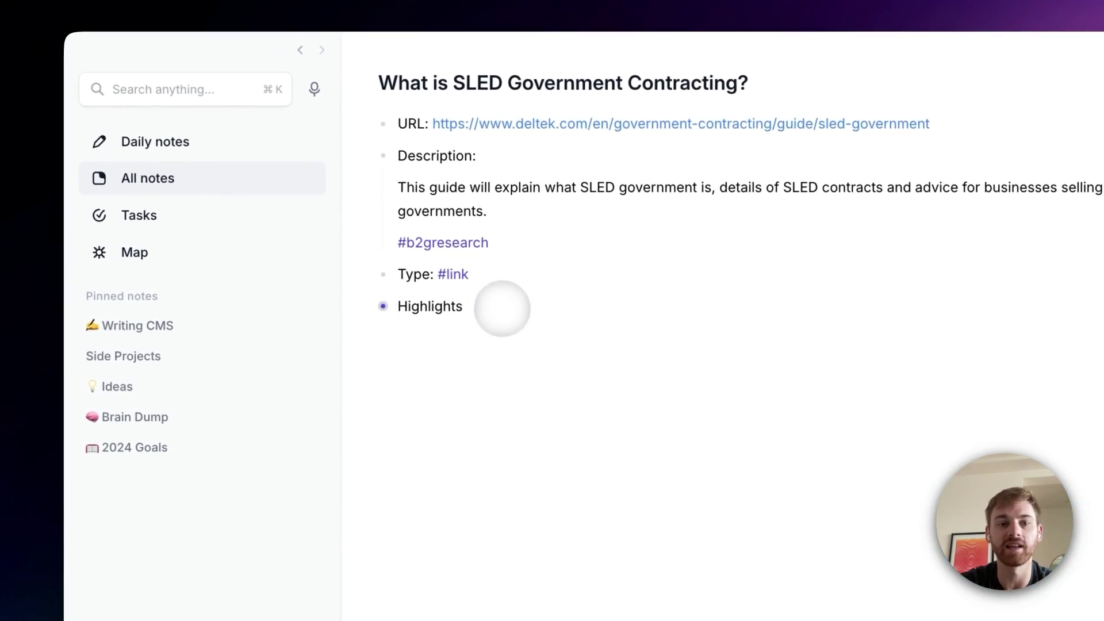
{"action": "key", "text": "Return"}
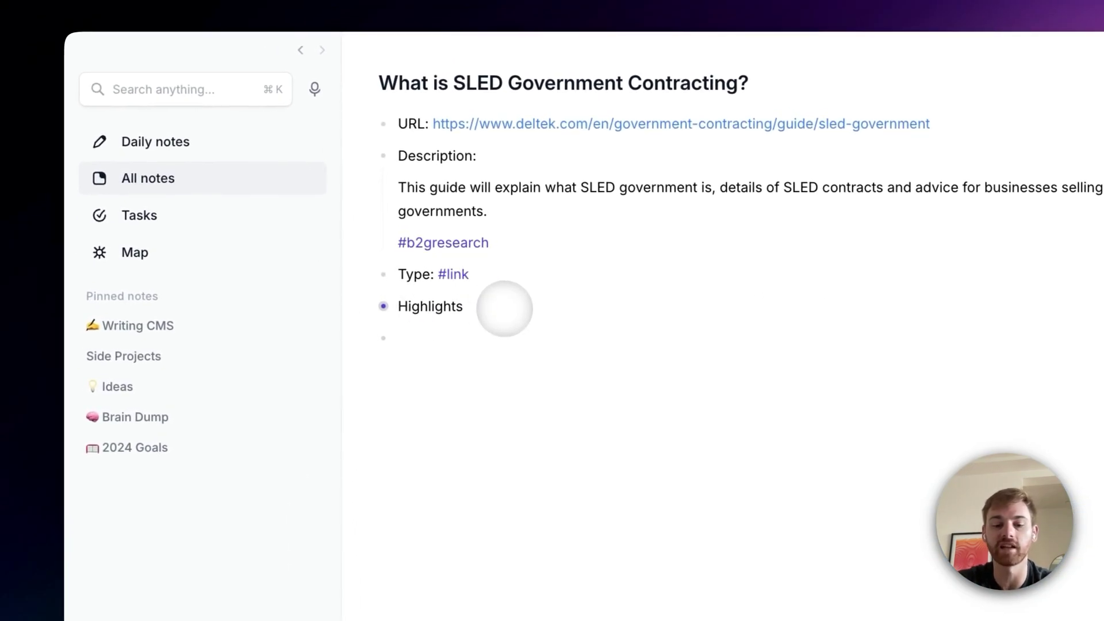
{"action": "type", "text": "Key"}
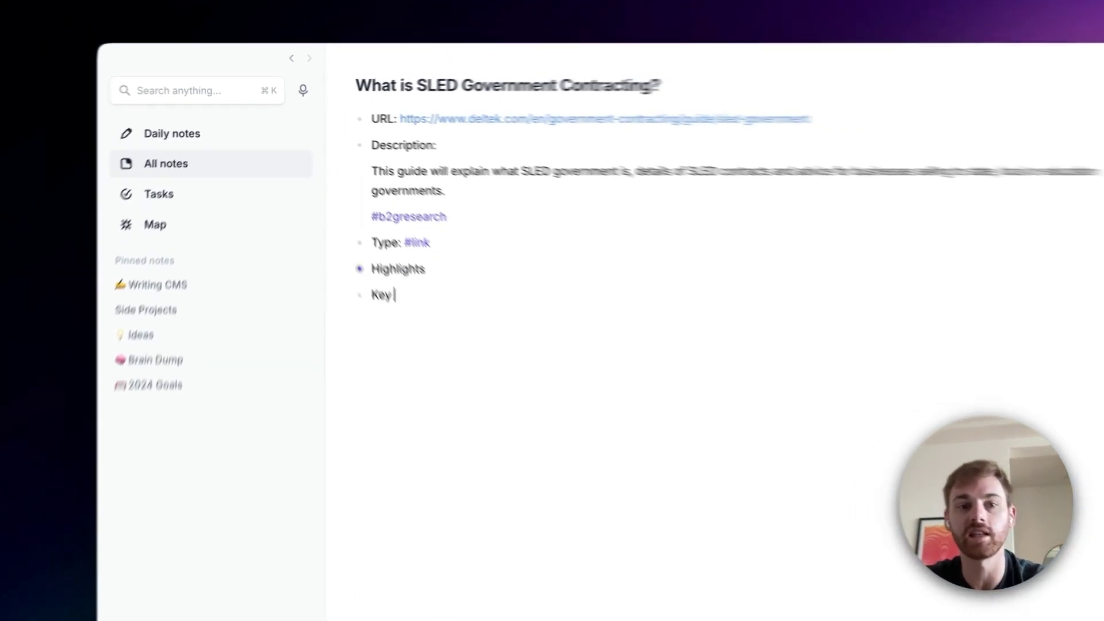
{"action": "type", "text": " Takeawa"}
{"action": "type", "text": "ys"}
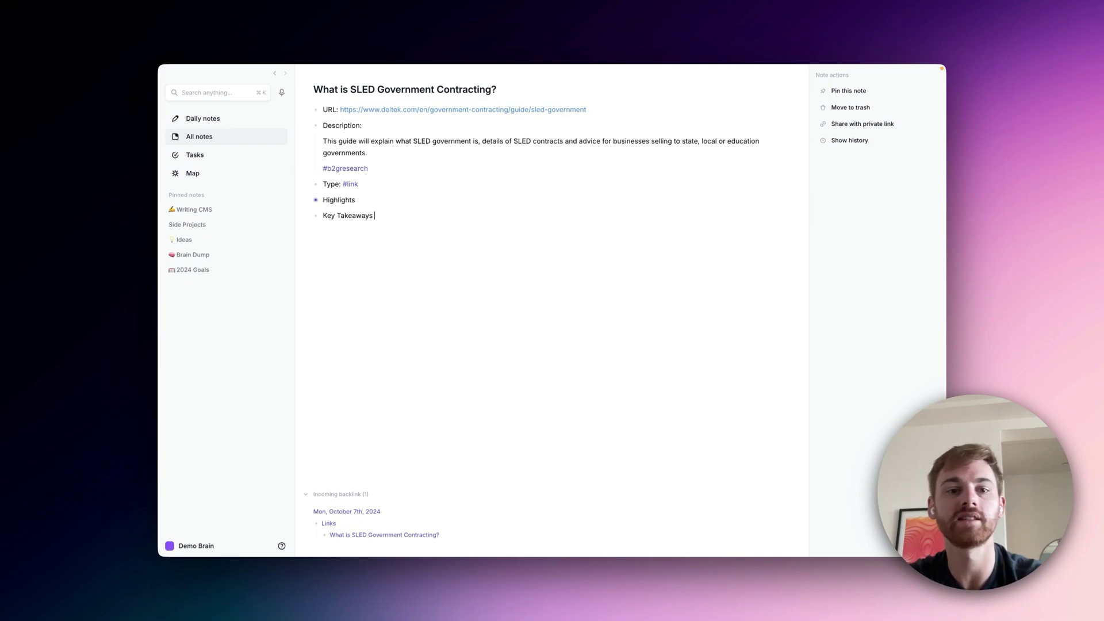
{"action": "type", "text": "In the government contracting marketplace, SLED (state, local, and education) contracts differ from federal contracts in that they are released on different buying cycles and have a less standardized procurement process. SLED agencies represent approximately 30,000 unique government buying agencies, spending more than a trillion dollars annually, making it a valuable market for businesses to explore. To effectively sell to SLED agencies, businesses should target specific agencies, understand their fiscal year and spending patterns, and build relationships with decision-makers before bids or RFPs are released."}
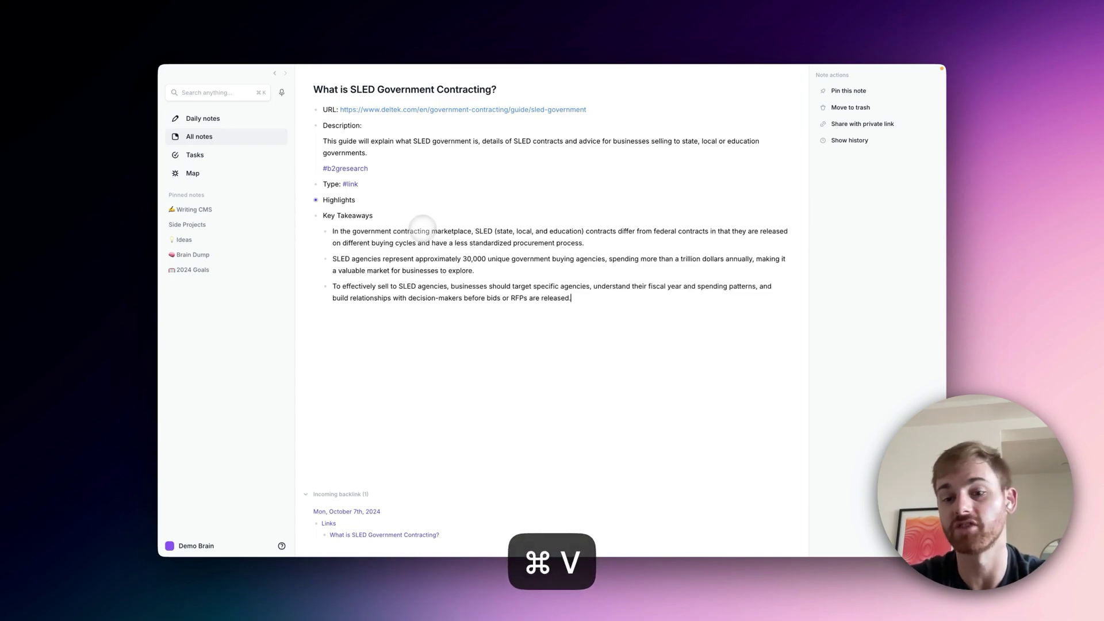
Step: Expand and re-collapse the Highlights bullet, and collapse the Key Takeaways bullet
{"action": "left_click", "coordinate": [315, 200]}
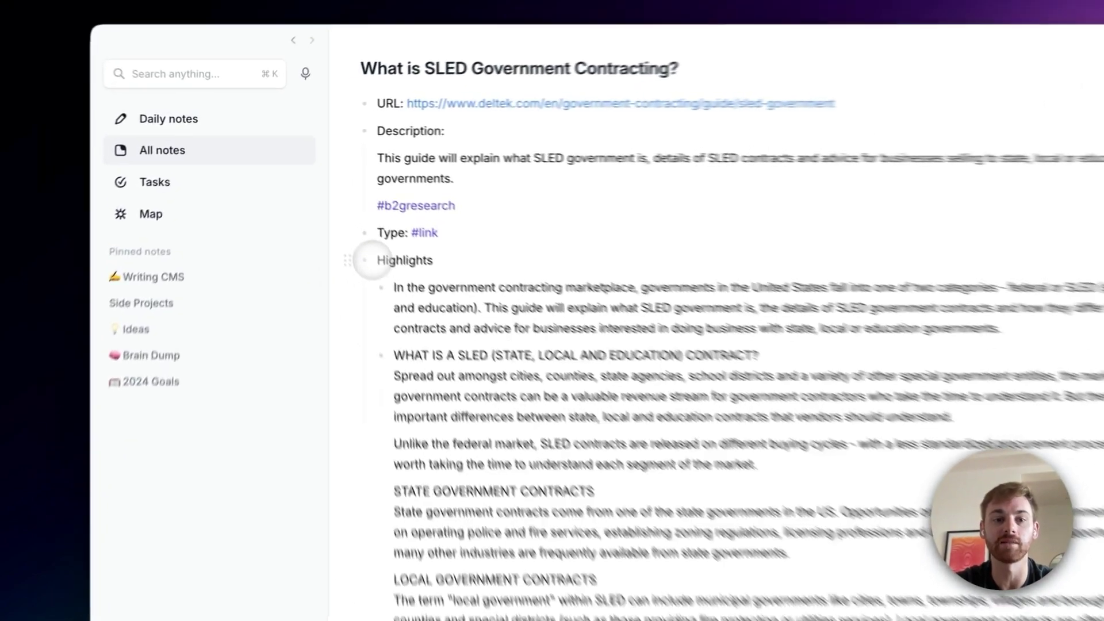
{"action": "left_click", "coordinate": [315, 199]}
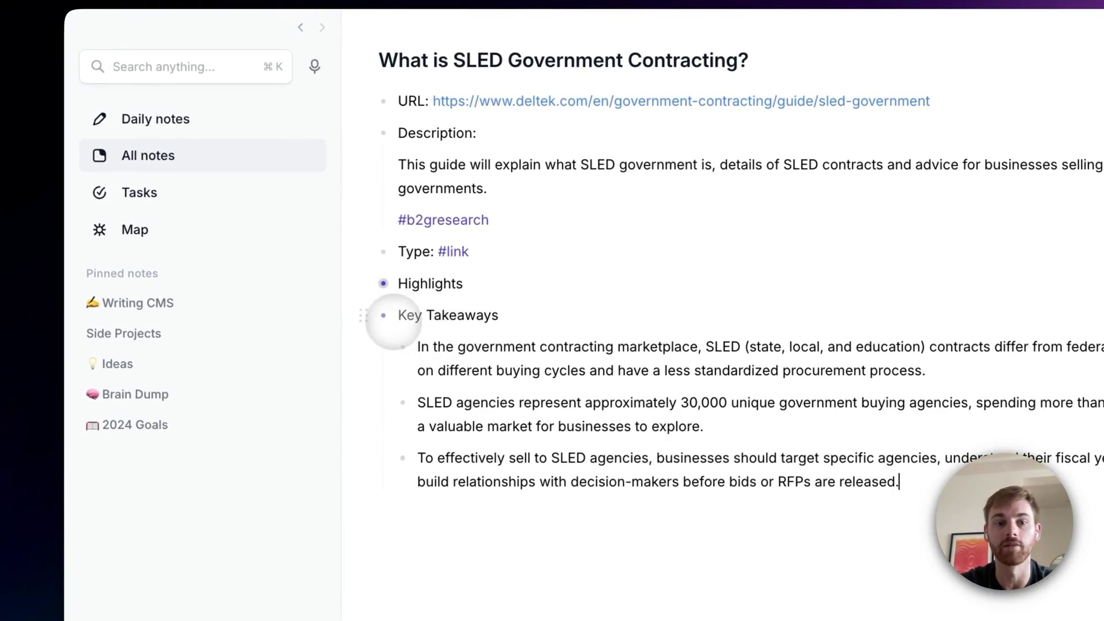
{"action": "left_click", "coordinate": [383, 315]}
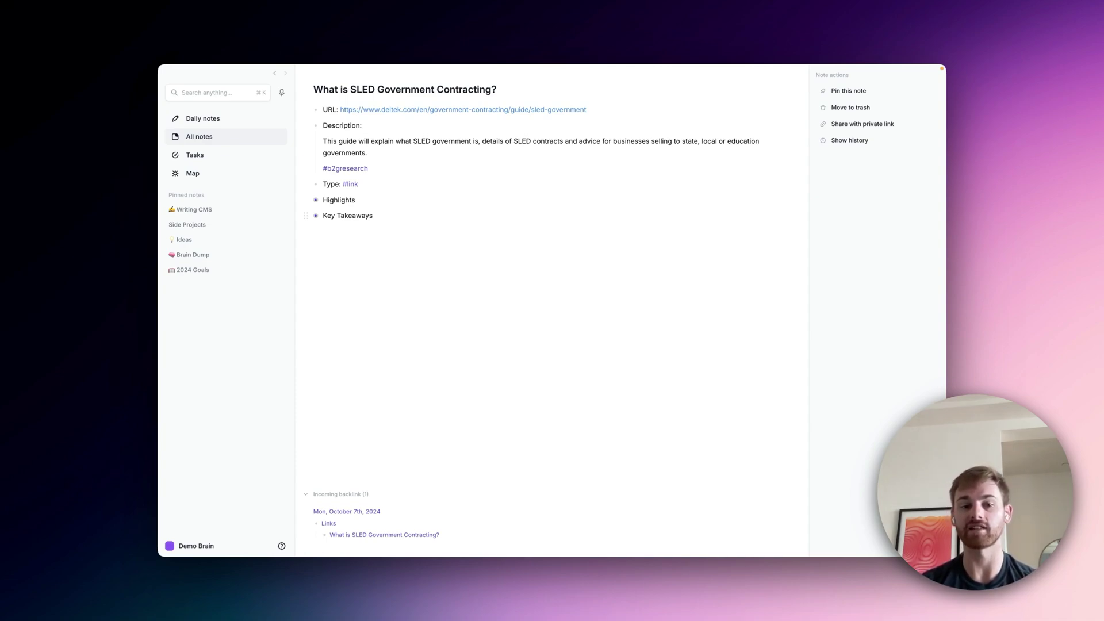
Step: Switch to Chrome and read the research article's sections on organizing research and using collected information, dismissing the subscription pop-up
{"action": "key", "text": "super+Tab"}
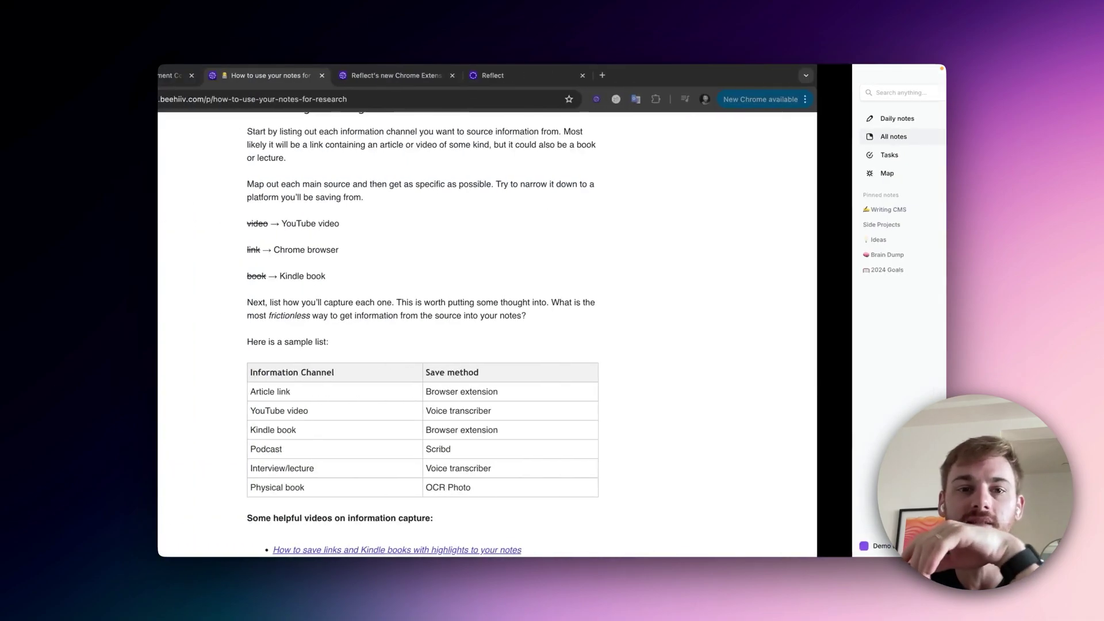
{"action": "scroll", "coordinate": [422, 259], "scroll_direction": "down", "scroll_amount": 2}
{"action": "scroll", "coordinate": [422, 258], "scroll_direction": "down", "scroll_amount": 10}
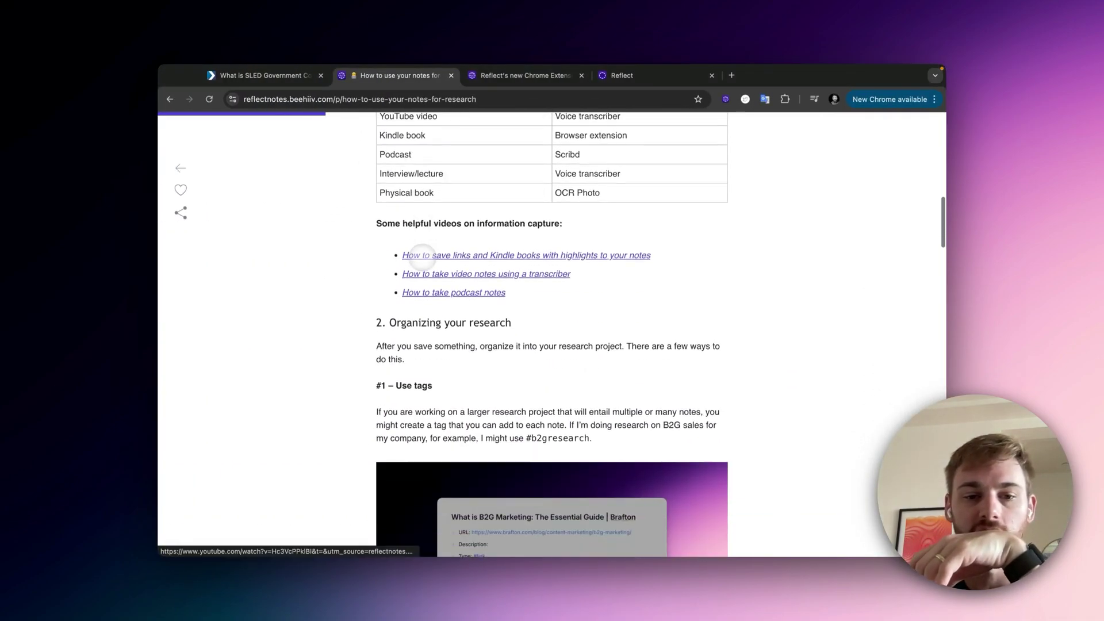
{"action": "scroll", "coordinate": [423, 258], "scroll_direction": "down", "scroll_amount": 5}
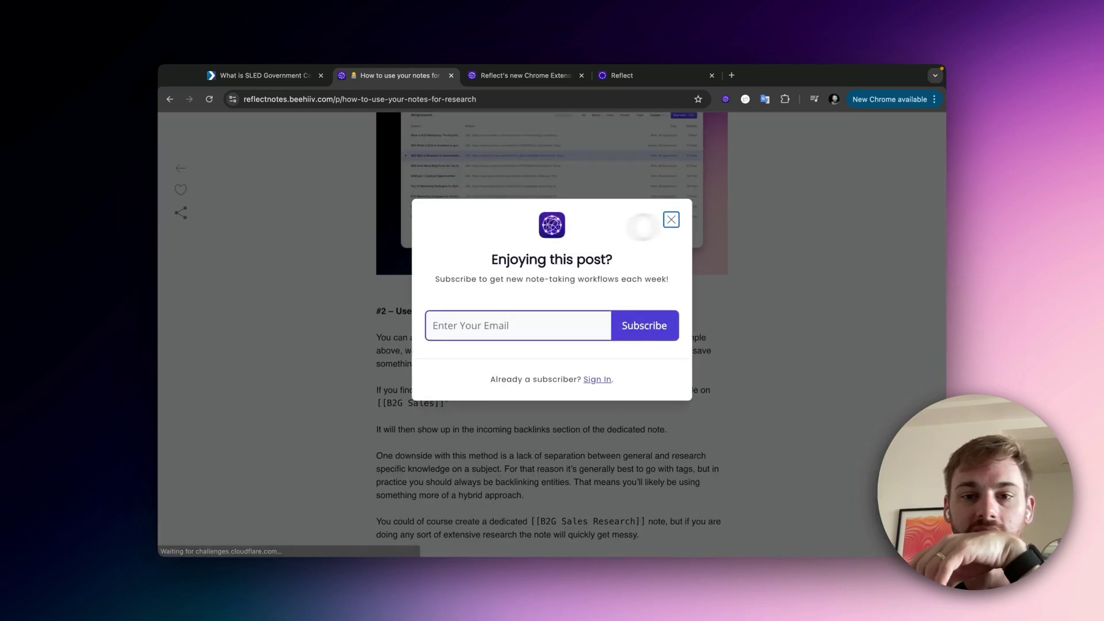
{"action": "left_click", "coordinate": [671, 219]}
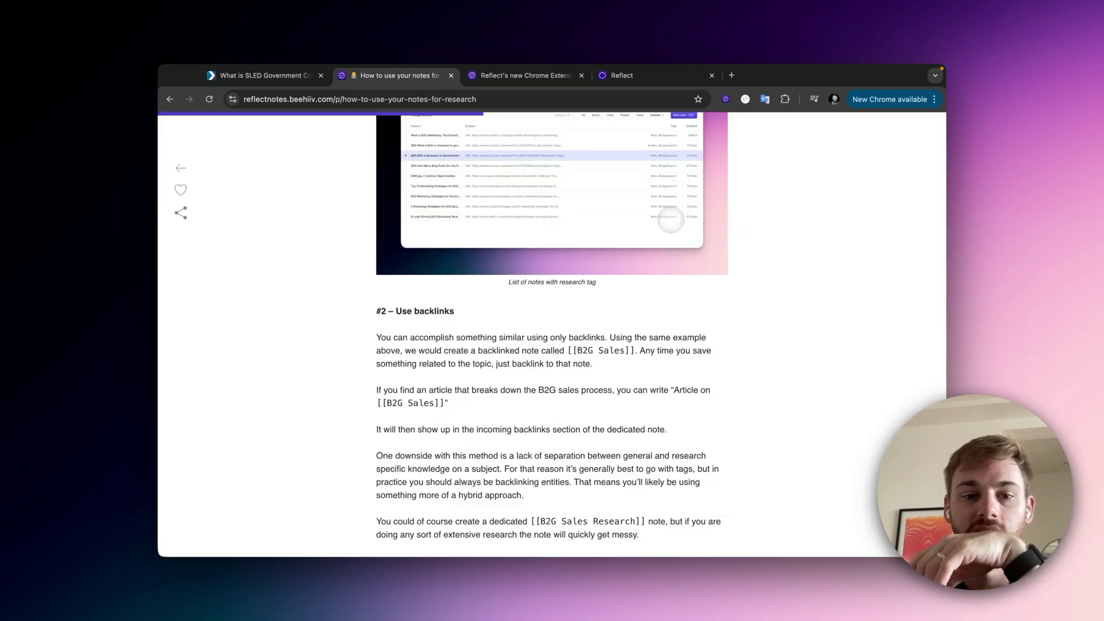
{"action": "scroll", "coordinate": [605, 315], "scroll_direction": "down", "scroll_amount": 6}
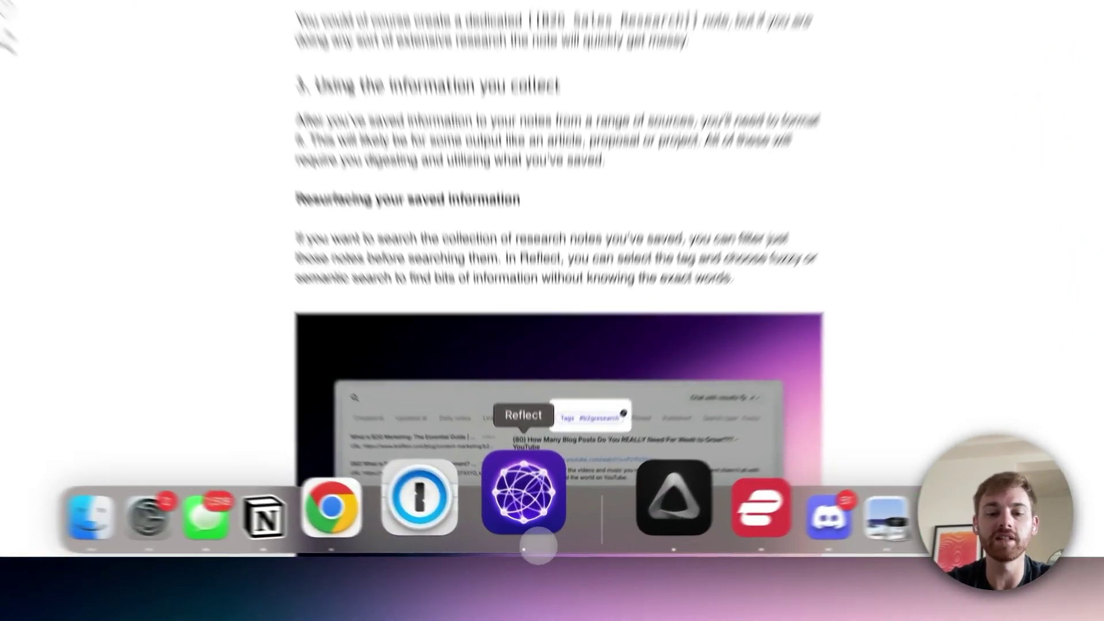
Step: Switch to Reflect, list the notes tagged #b2gresearch, and filter the note search by that tag
{"action": "left_click", "coordinate": [556, 517]}
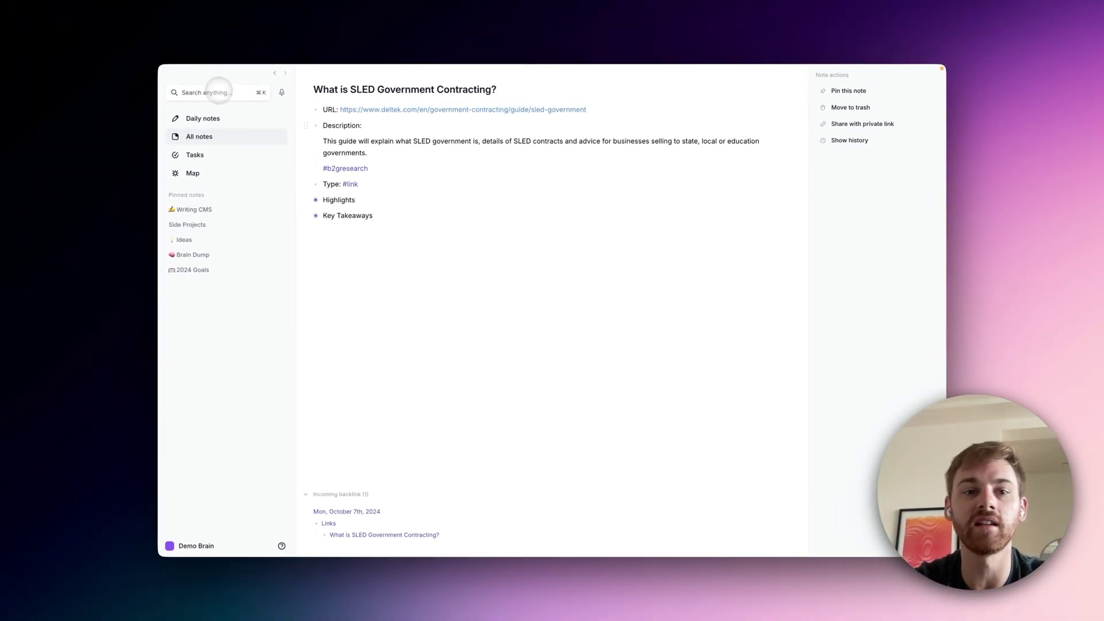
{"action": "left_click", "coordinate": [345, 168]}
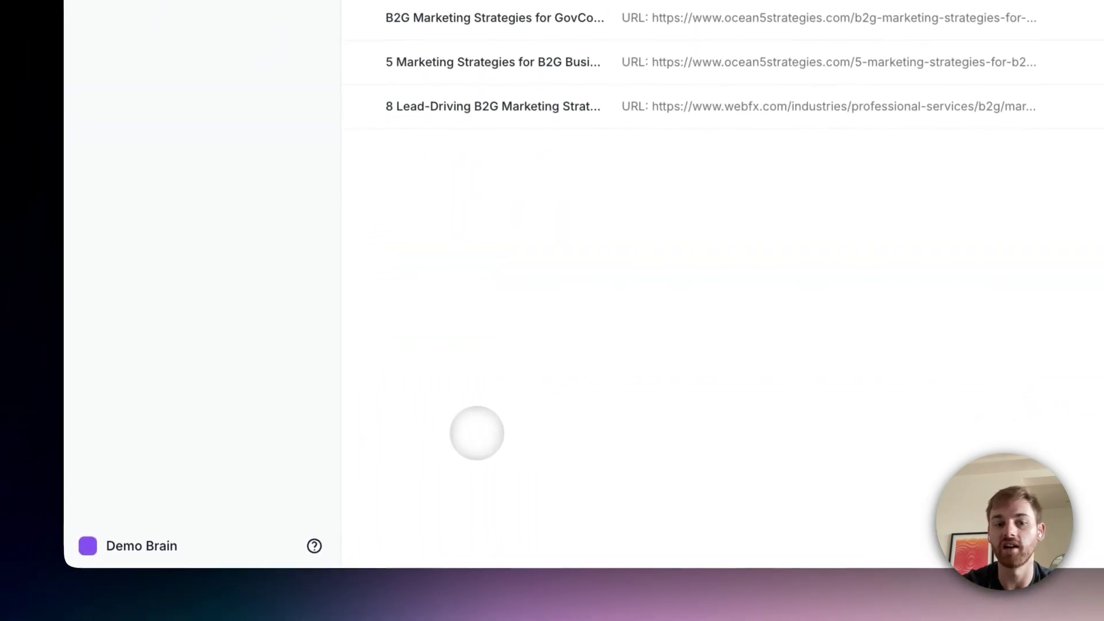
{"action": "left_click", "coordinate": [234, 27]}
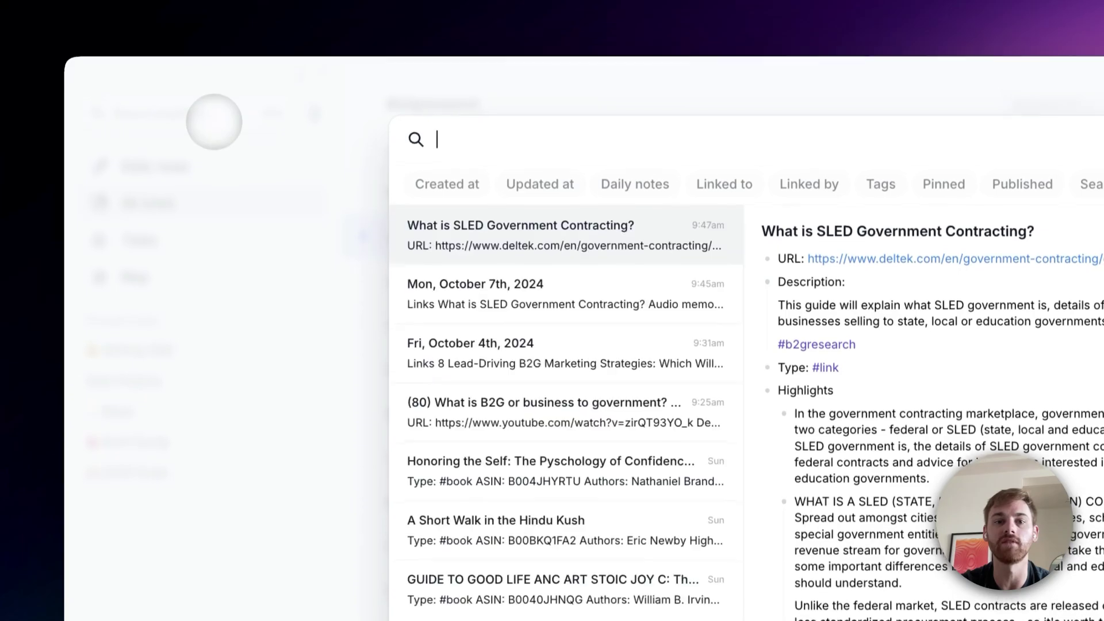
{"action": "left_click", "coordinate": [888, 183]}
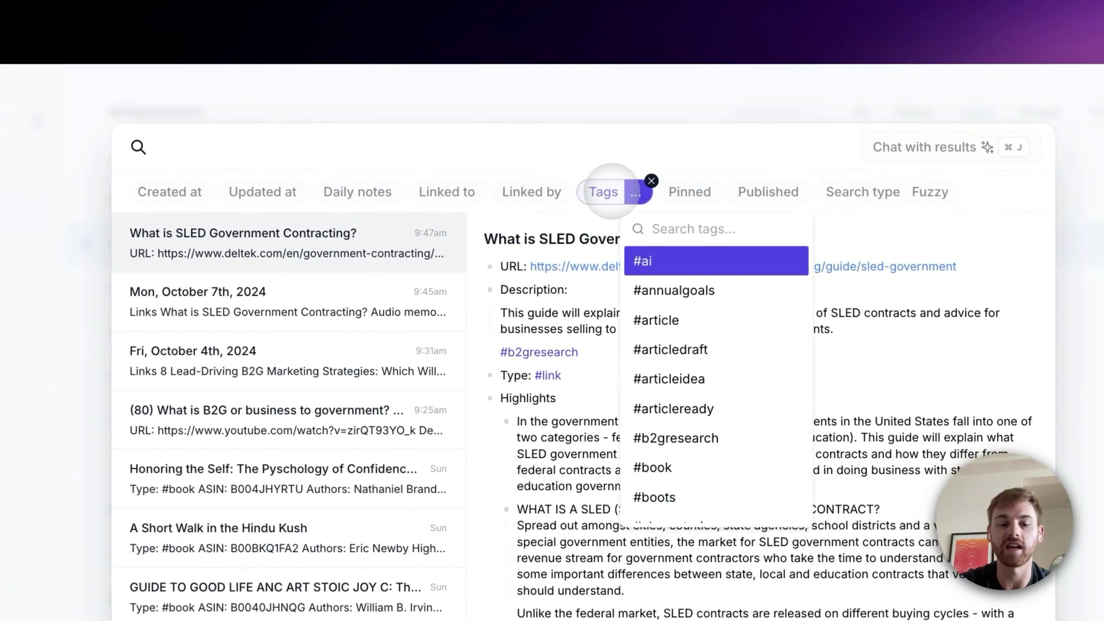
{"action": "type", "text": "b2g"}
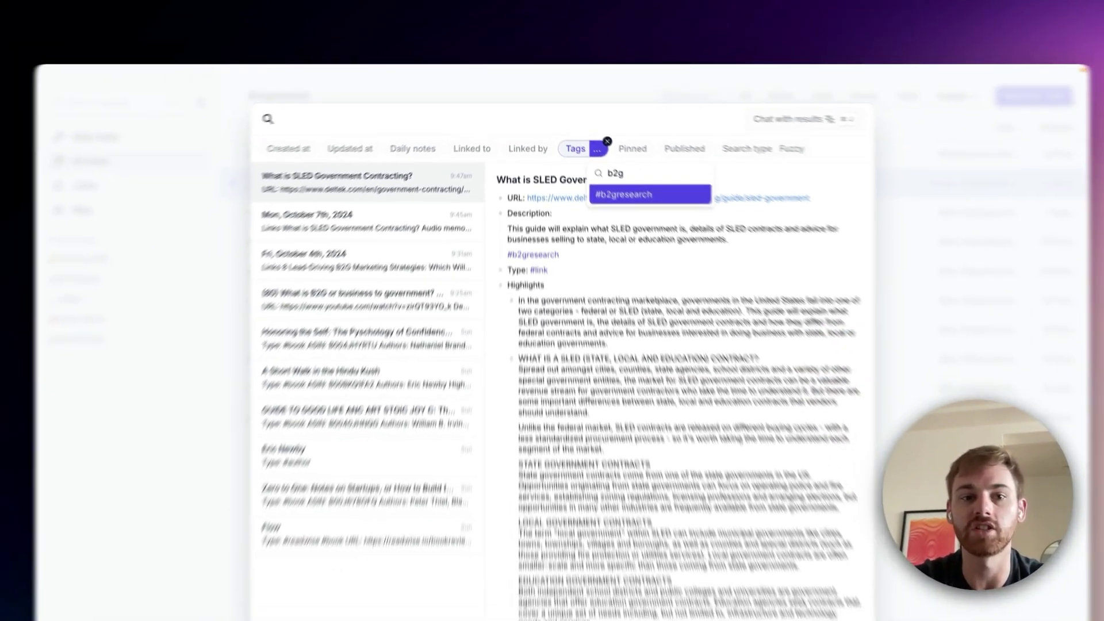
{"action": "key", "text": "Return"}
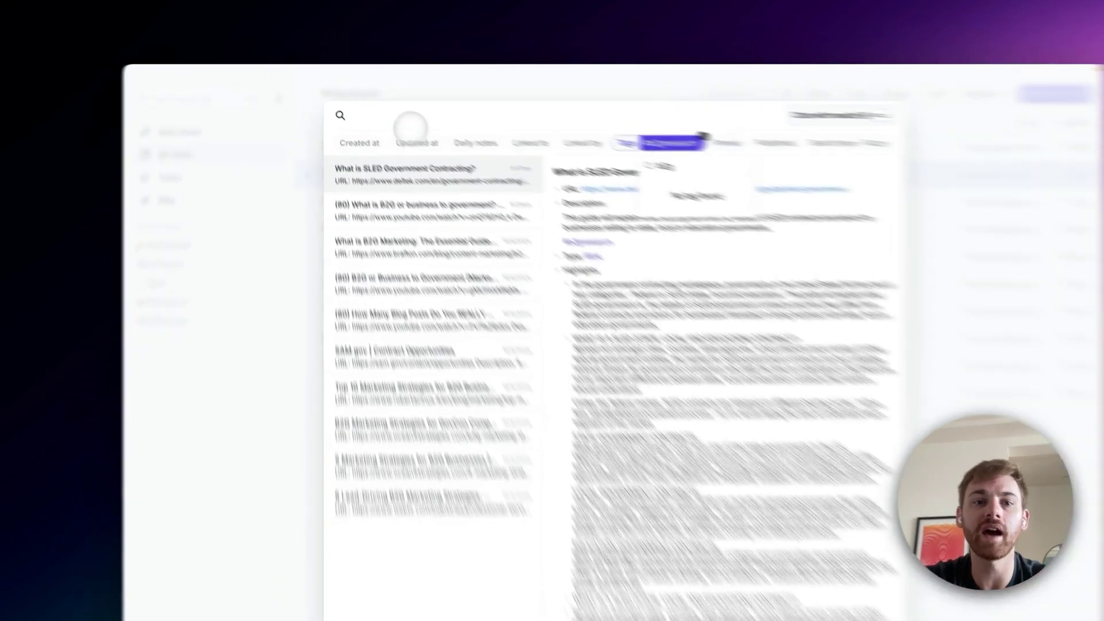
Step: Search the #b2gresearch notes for "local government" and preview the matching notes in the results
{"action": "left_click", "coordinate": [386, 111]}
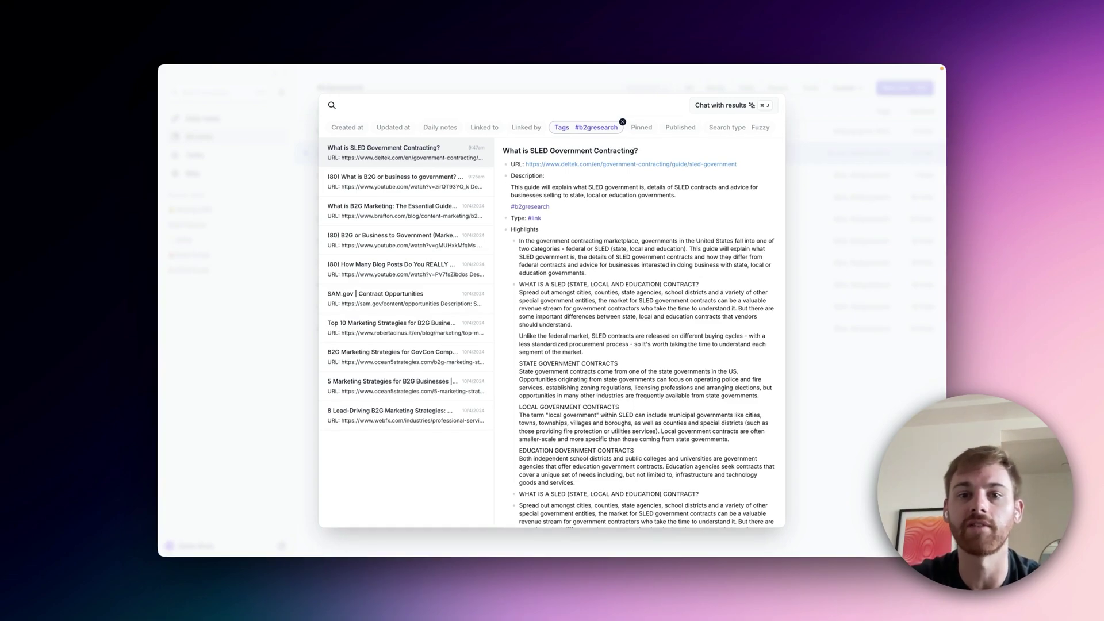
{"action": "type", "text": "loca"}
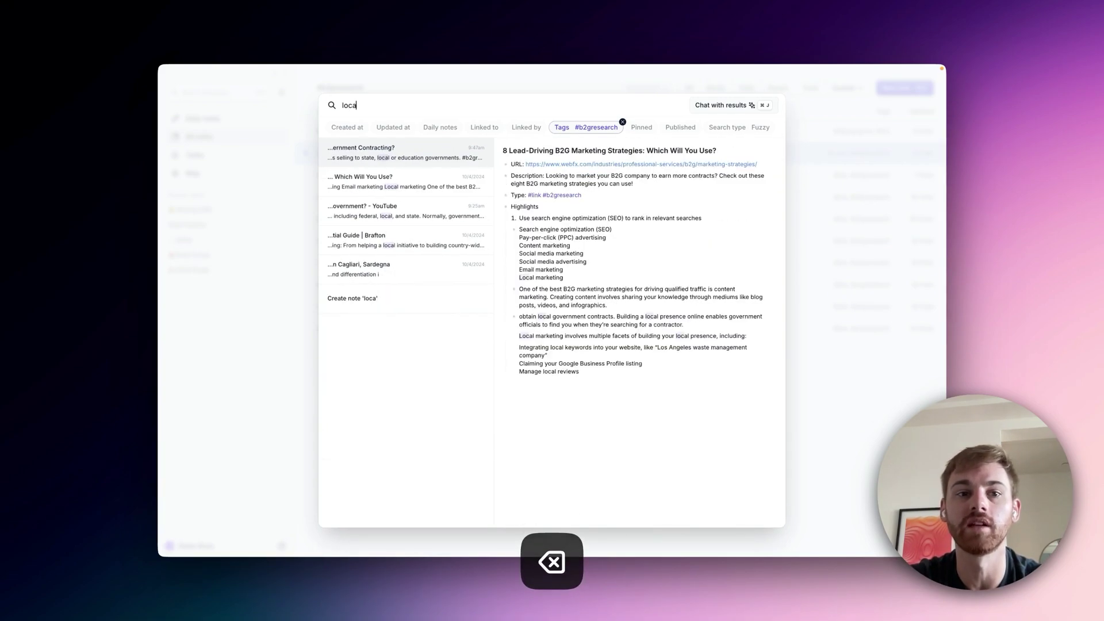
{"action": "type", "text": "l govern"}
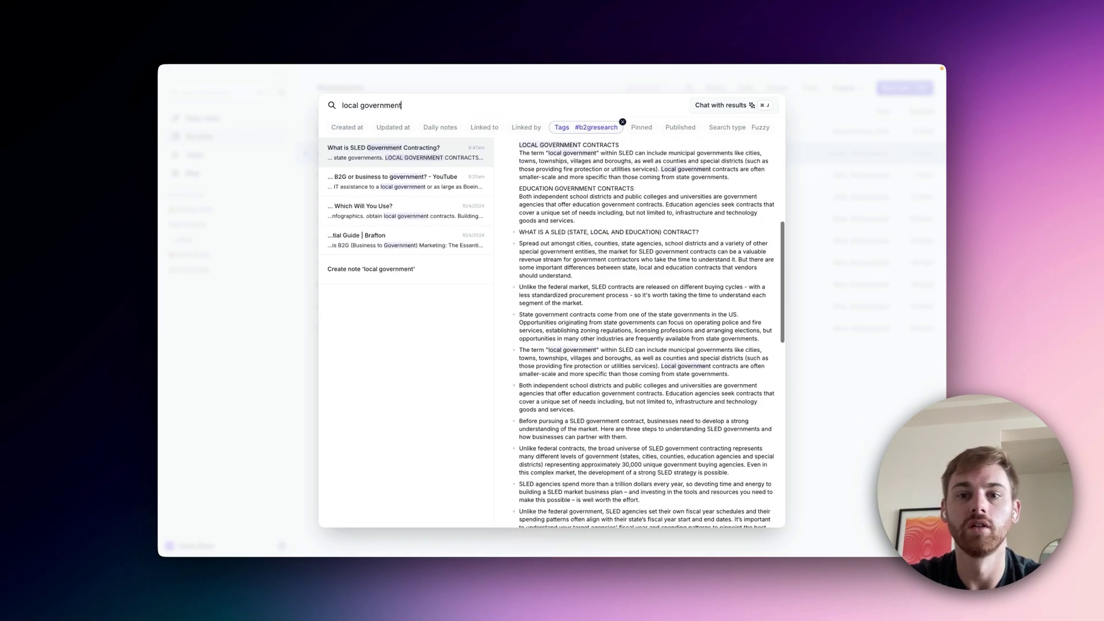
{"action": "type", "text": "ment"}
{"action": "key", "text": "Up"}
{"action": "key", "text": "Up"}
{"action": "key", "text": "Up"}
{"action": "key", "text": "Up"}
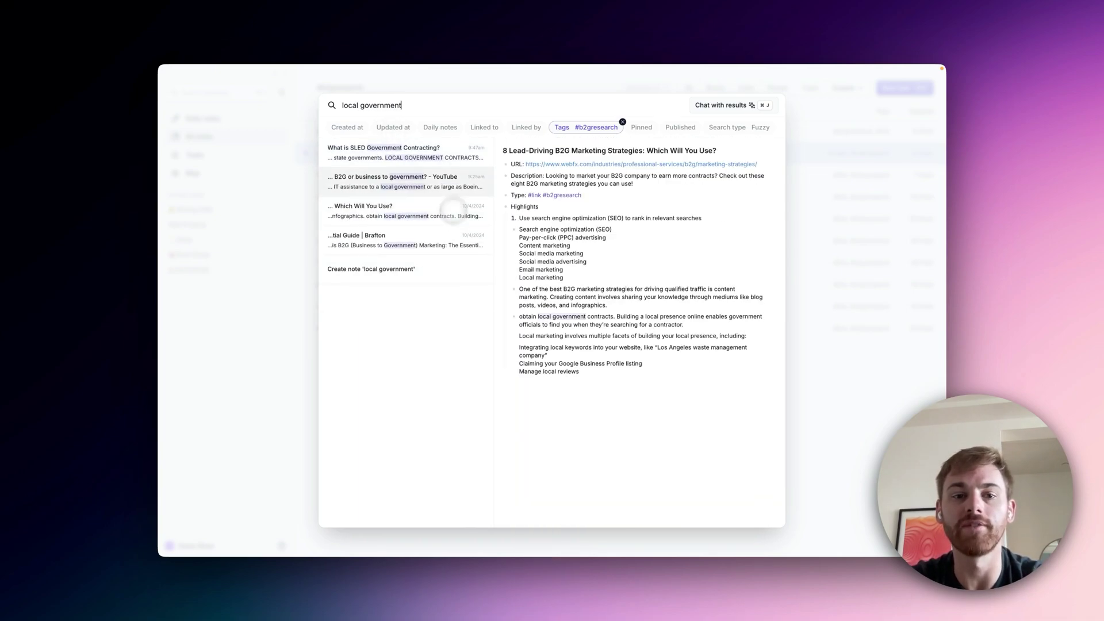
{"action": "key", "text": "Up"}
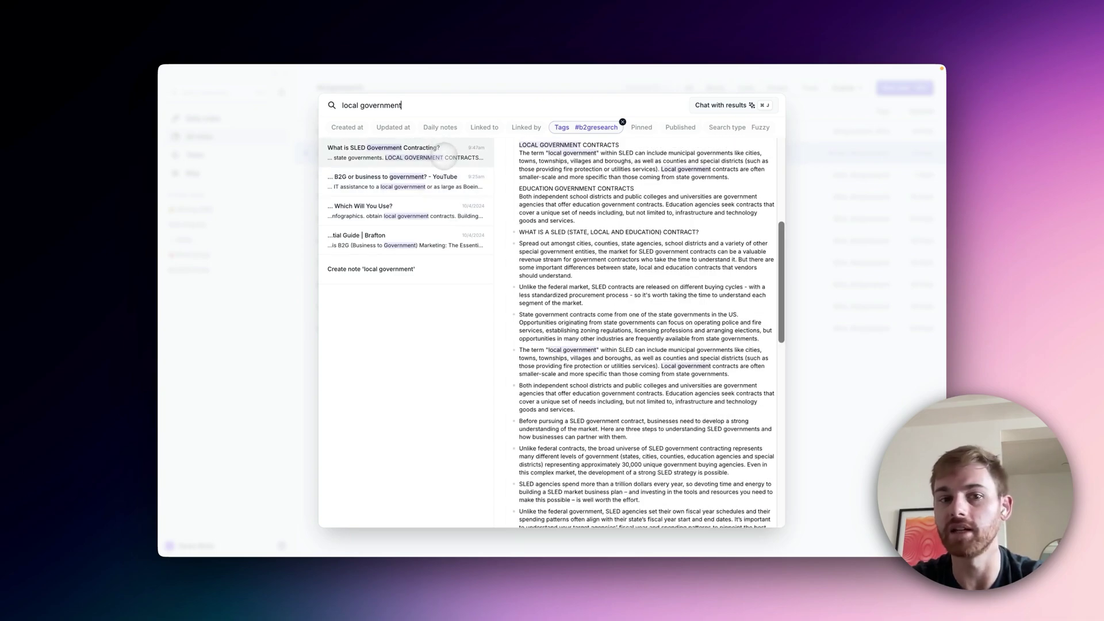
{"action": "key", "text": "Down"}
{"action": "key", "text": "Down"}
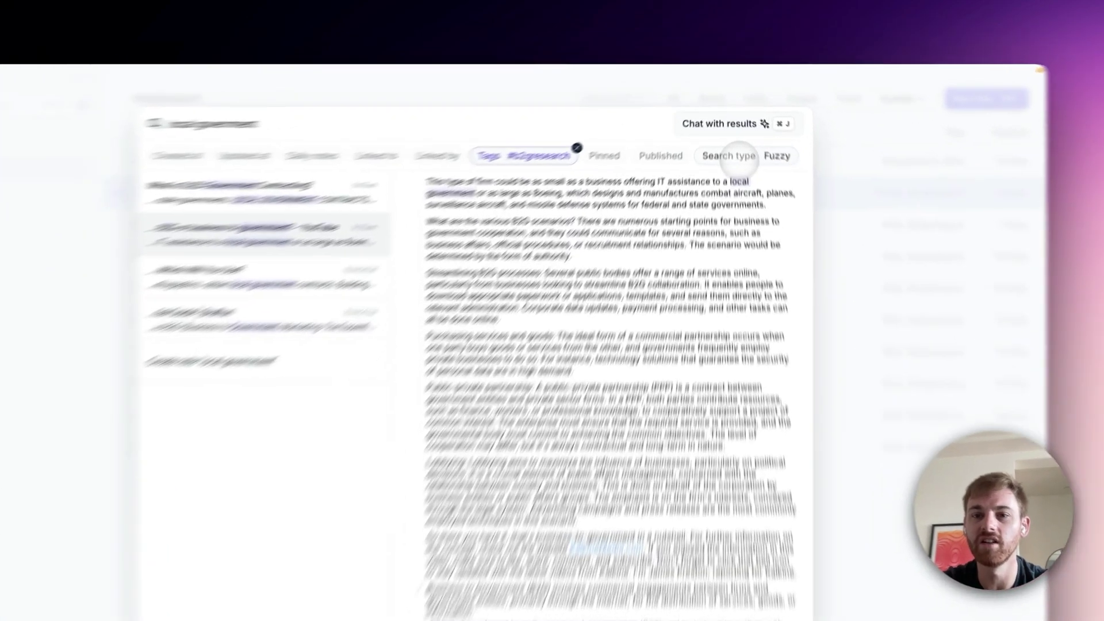
Step: Set the search type to Semantic, search for "sales flow", and look through the SLED government contracting note's preview
{"action": "left_click", "coordinate": [729, 156]}
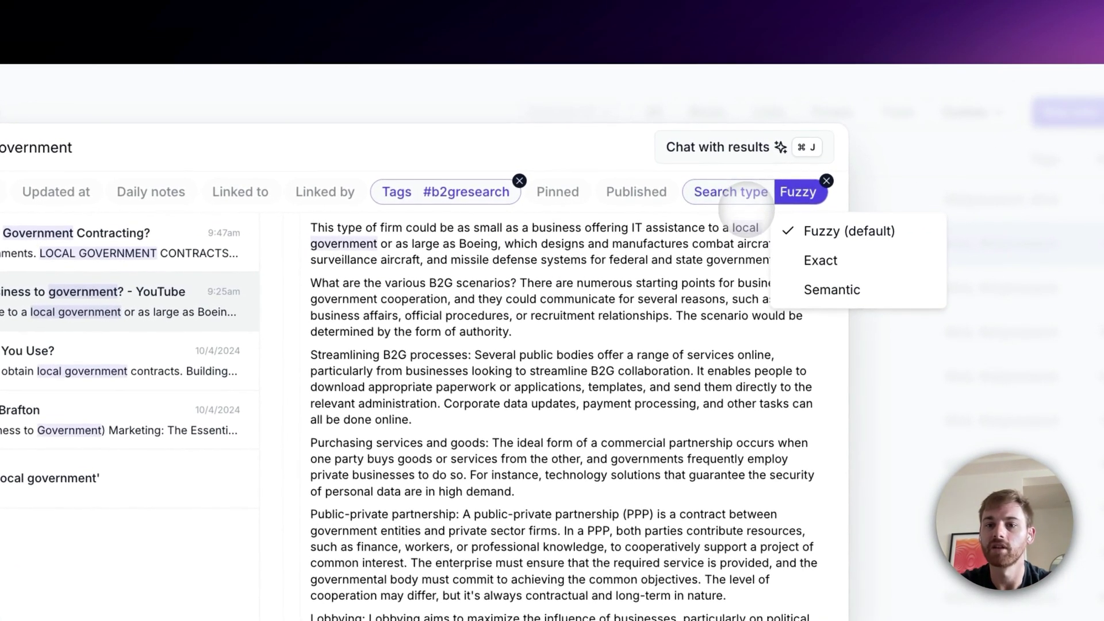
{"action": "left_click", "coordinate": [832, 290]}
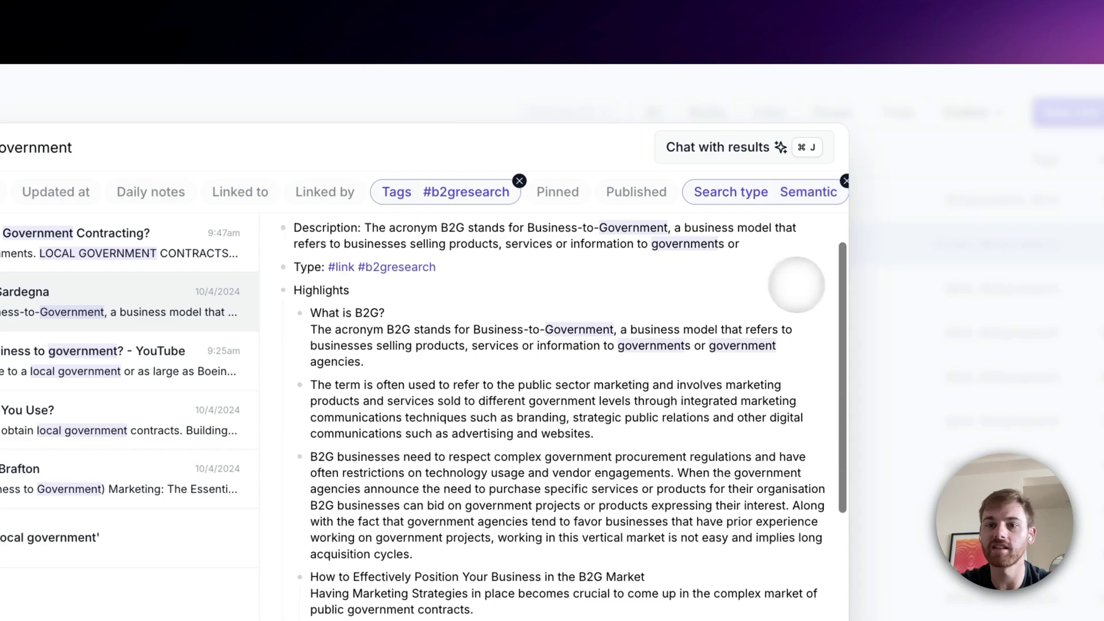
{"action": "key", "text": "super+a"}
{"action": "type", "text": "sal"}
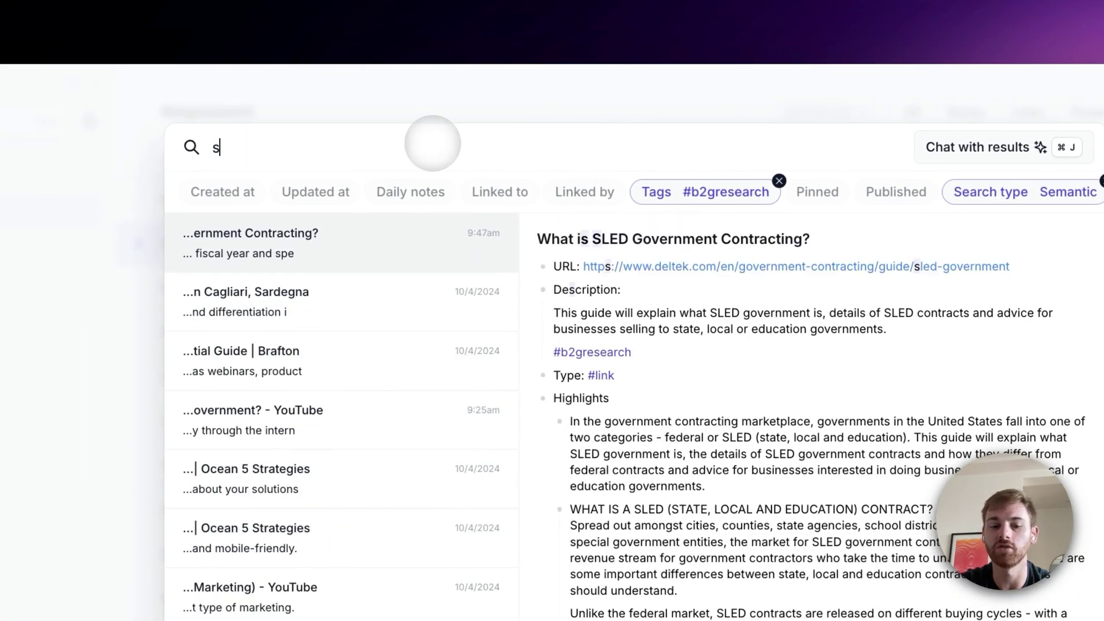
{"action": "type", "text": "es flow"}
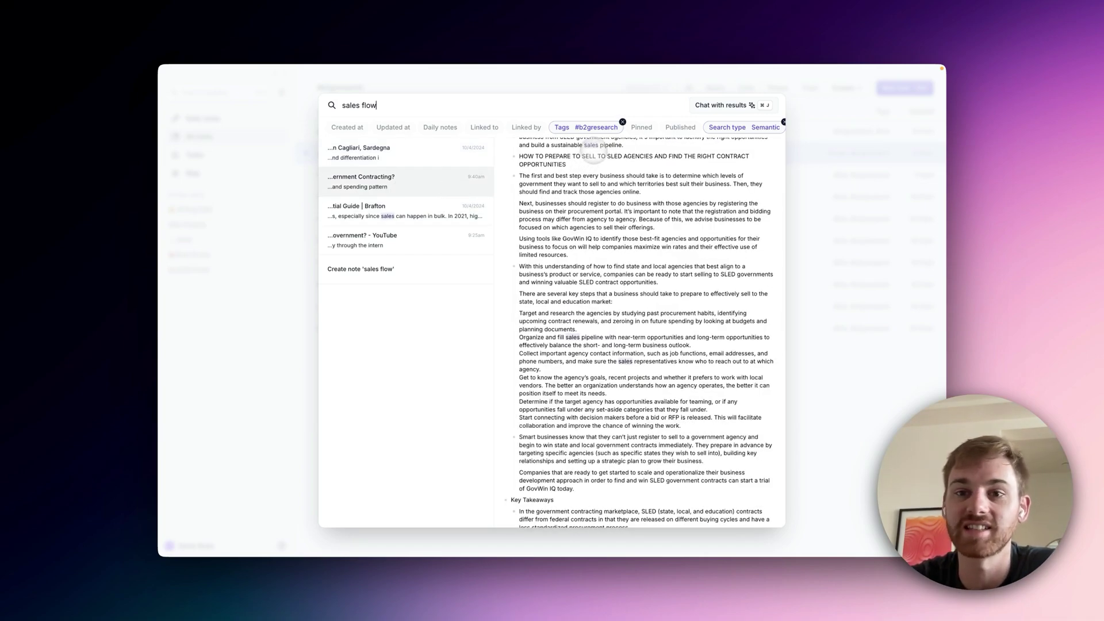
{"action": "scroll", "coordinate": [563, 194], "scroll_direction": "up", "scroll_amount": 10}
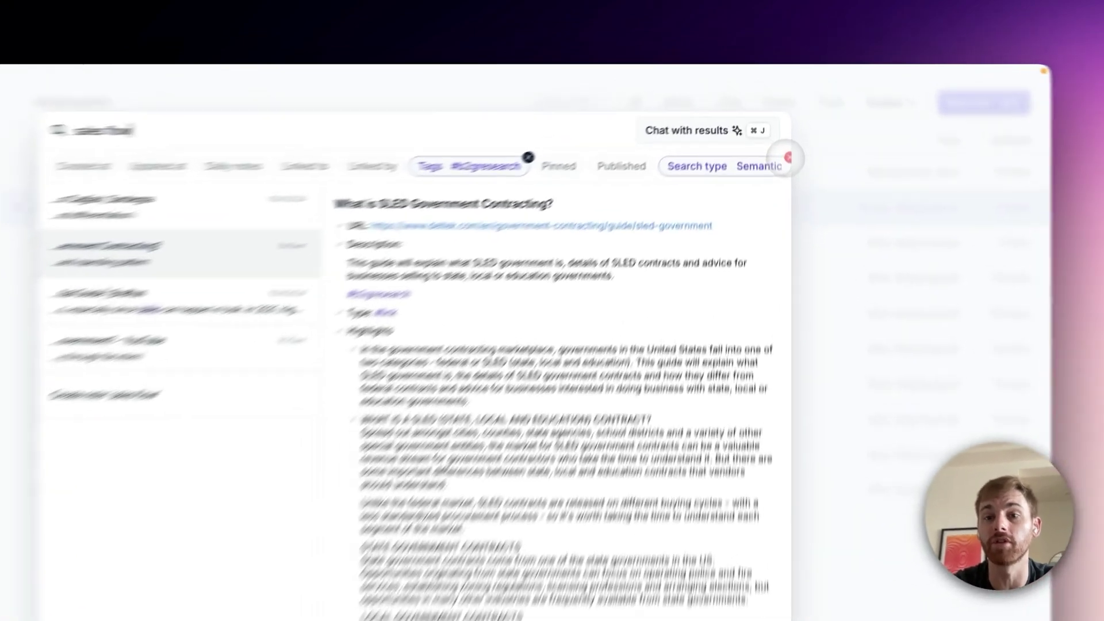
Step: Try the Exact search type on the query, restore the default search type, and clear the search text
{"action": "left_click", "coordinate": [788, 157]}
{"action": "left_click", "coordinate": [750, 165]}
{"action": "left_click", "coordinate": [762, 220]}
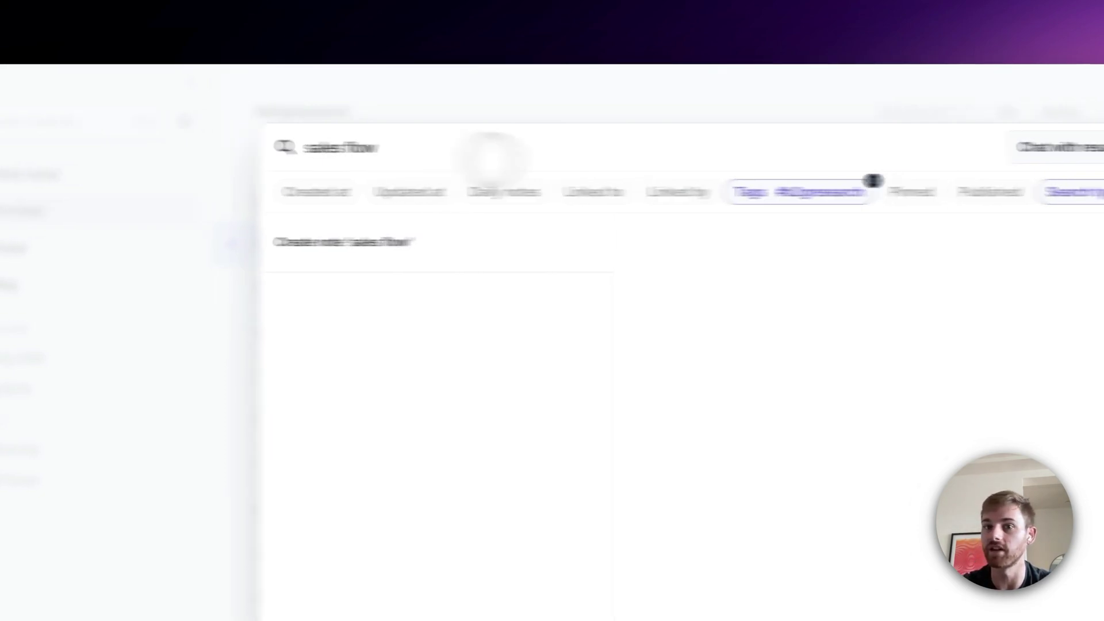
{"action": "left_click", "coordinate": [770, 191]}
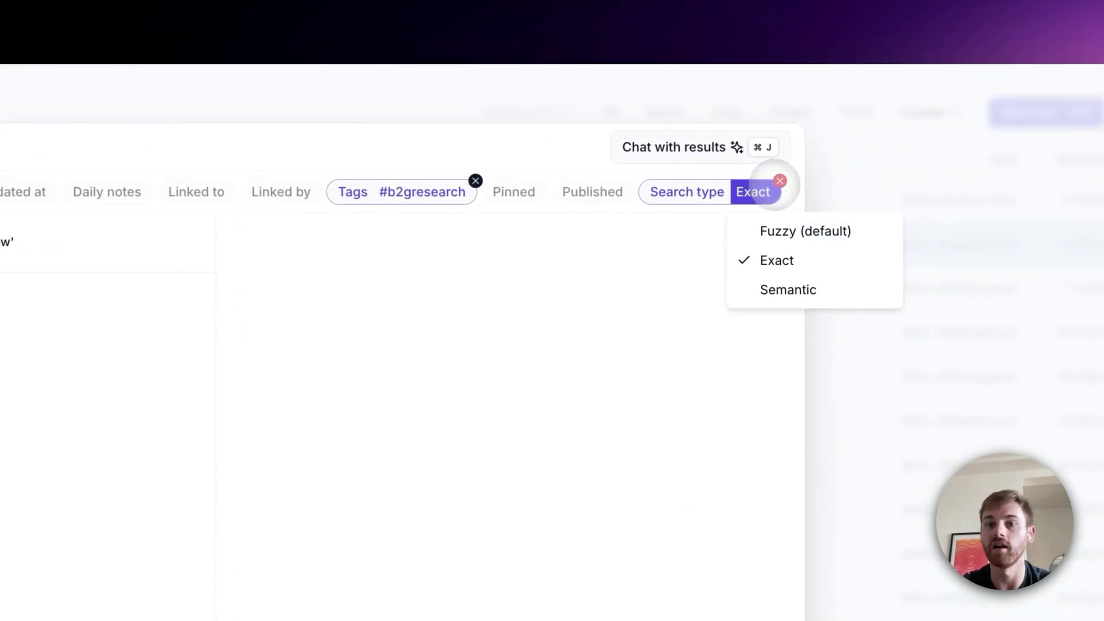
{"action": "left_click", "coordinate": [779, 181]}
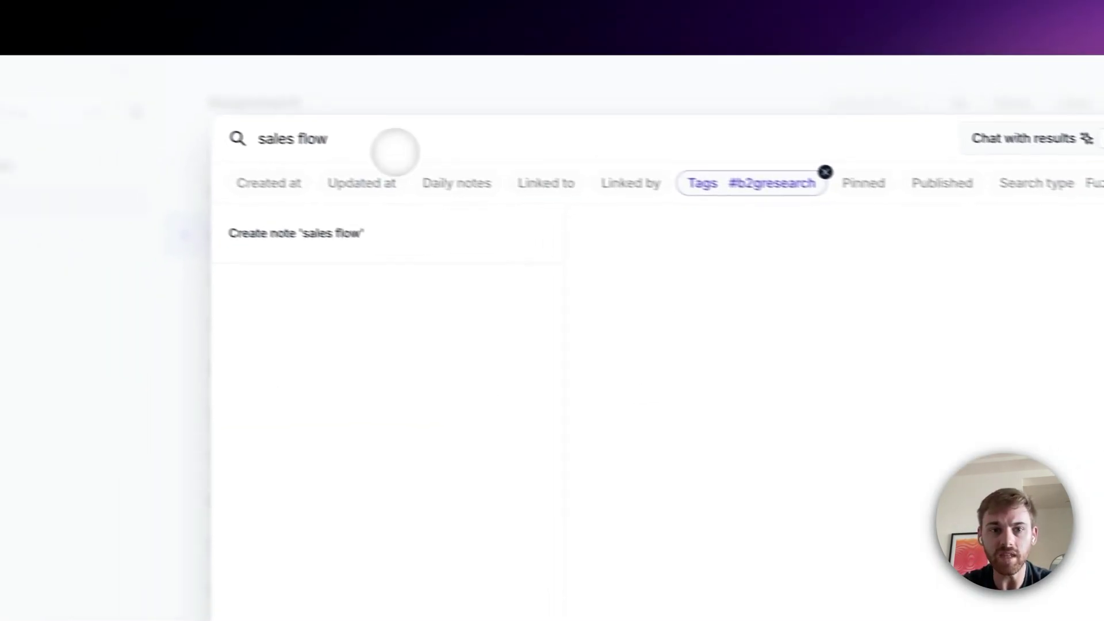
{"action": "triple_click", "coordinate": [424, 155]}
{"action": "key", "text": "BackSpace"}
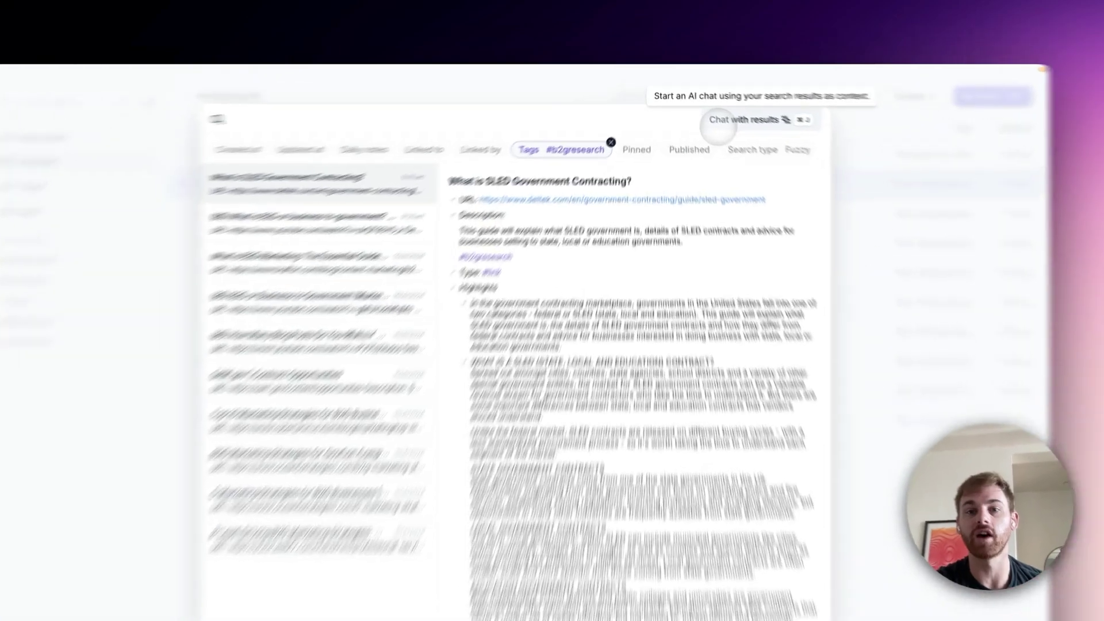
Step: Start an AI chat on the tagged search results and send "Please write me a linkedin draft post on how to do B2G sales."
{"action": "left_click", "coordinate": [720, 105]}
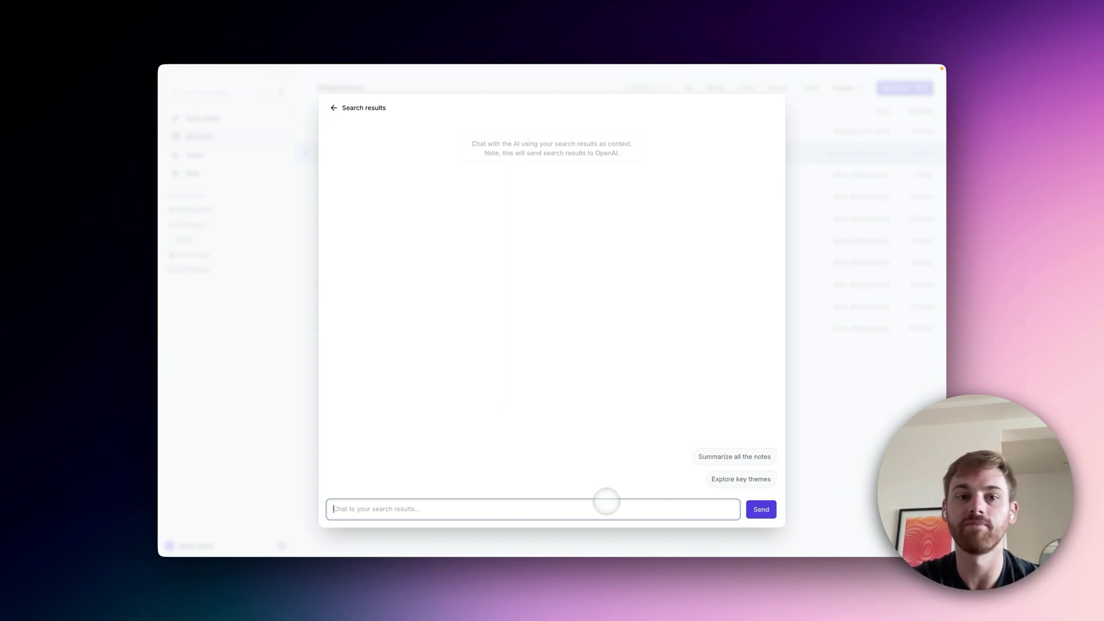
{"action": "type", "text": "White"}
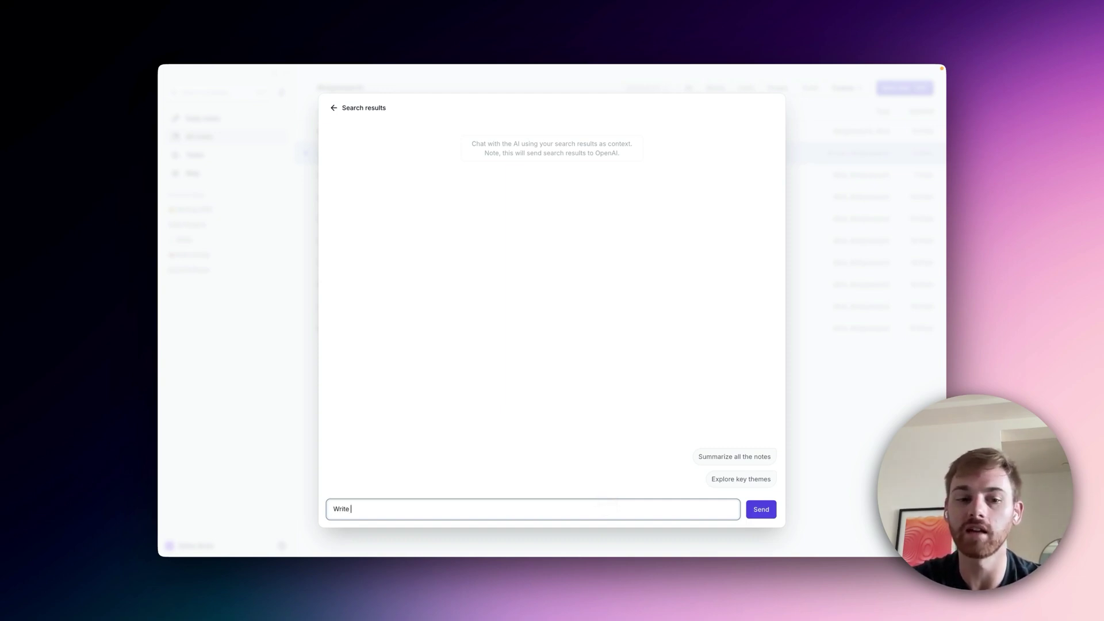
{"action": "key", "text": "BackSpace"}
{"action": "key", "text": "BackSpace"}
{"action": "key", "text": "BackSpace"}
{"action": "key", "text": "BackSpace"}
{"action": "key", "text": "BackSpace"}
{"action": "key", "text": "BackSpace"}
{"action": "type", "text": "Pleas"}
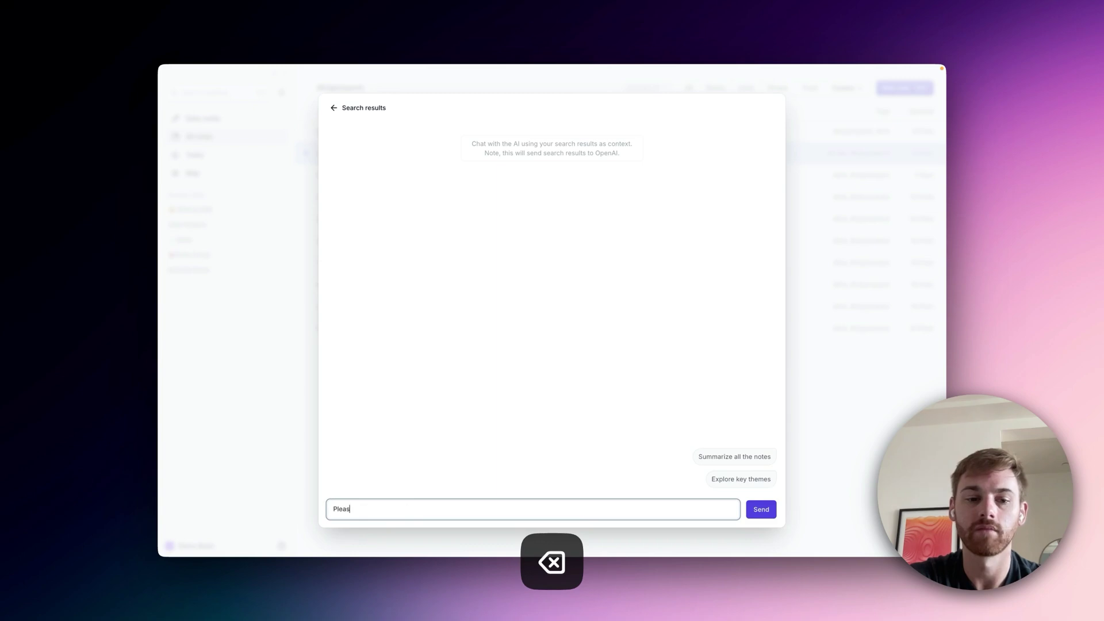
{"action": "type", "text": "e write me a linkedin"}
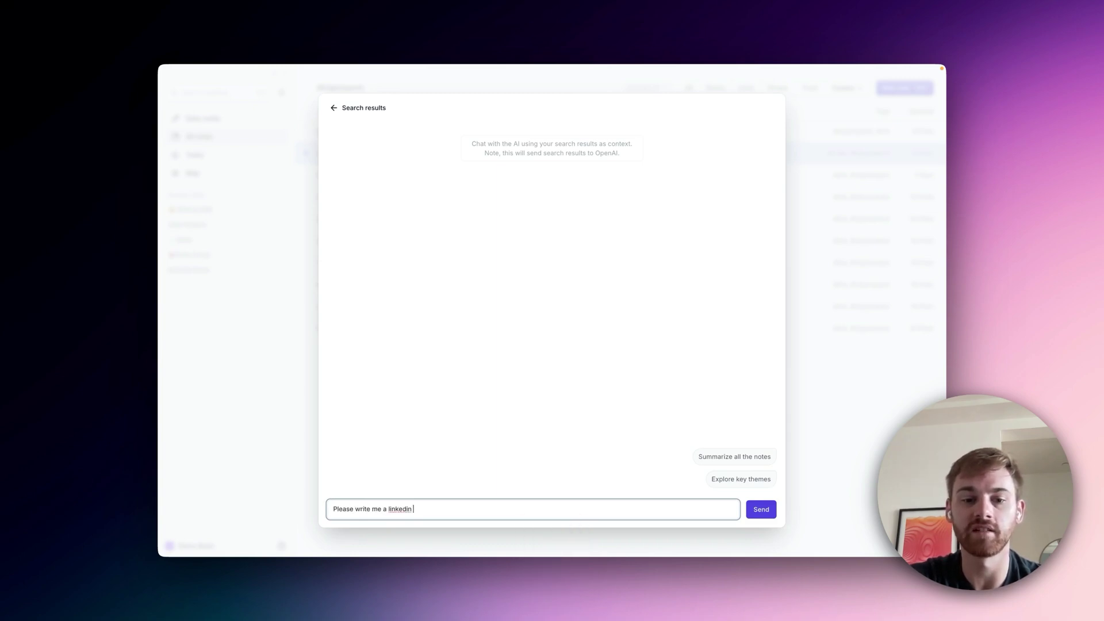
{"action": "key", "text": "BackSpace"}
{"action": "key", "text": "BackSpace"}
{"action": "key", "text": "BackSpace"}
{"action": "key", "text": "BackSpace"}
{"action": "type", "text": "raf"}
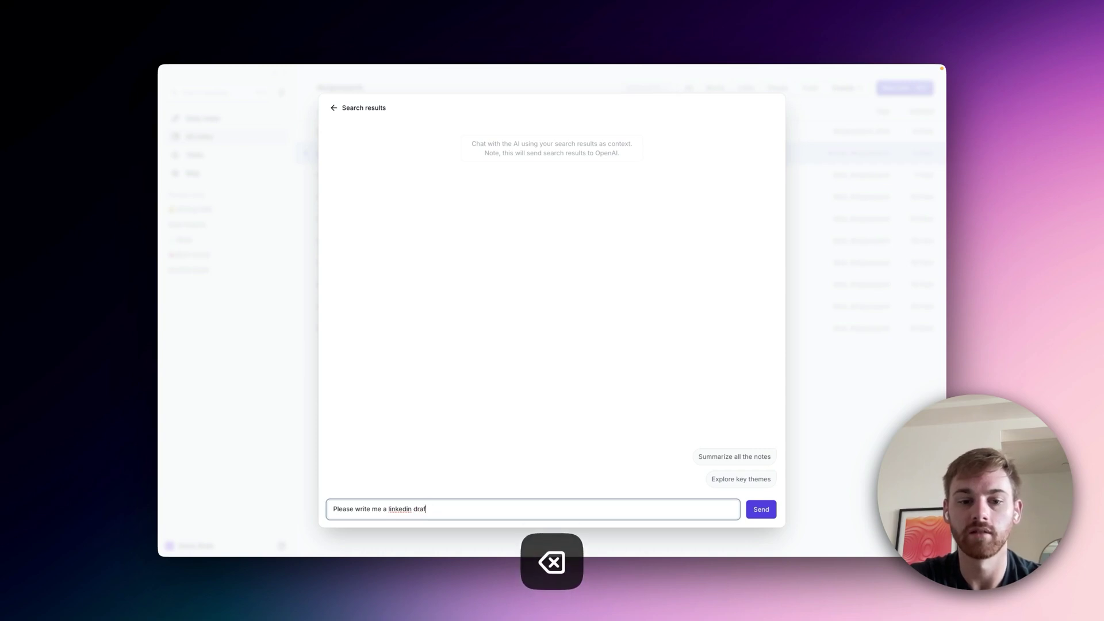
{"action": "type", "text": "t post on how to"}
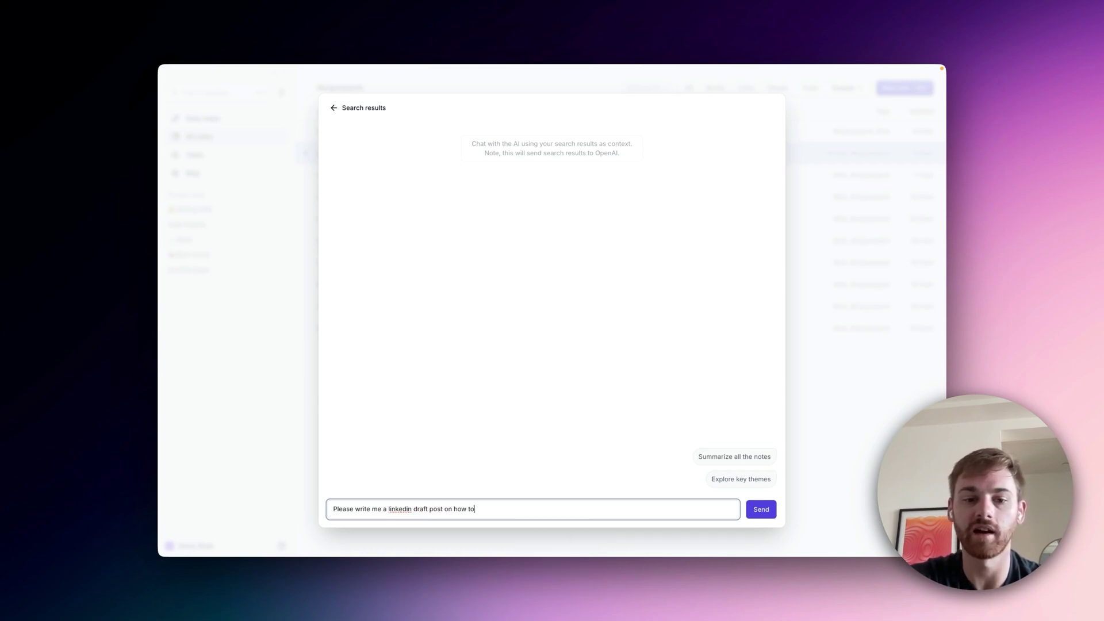
{"action": "type", "text": " do B"}
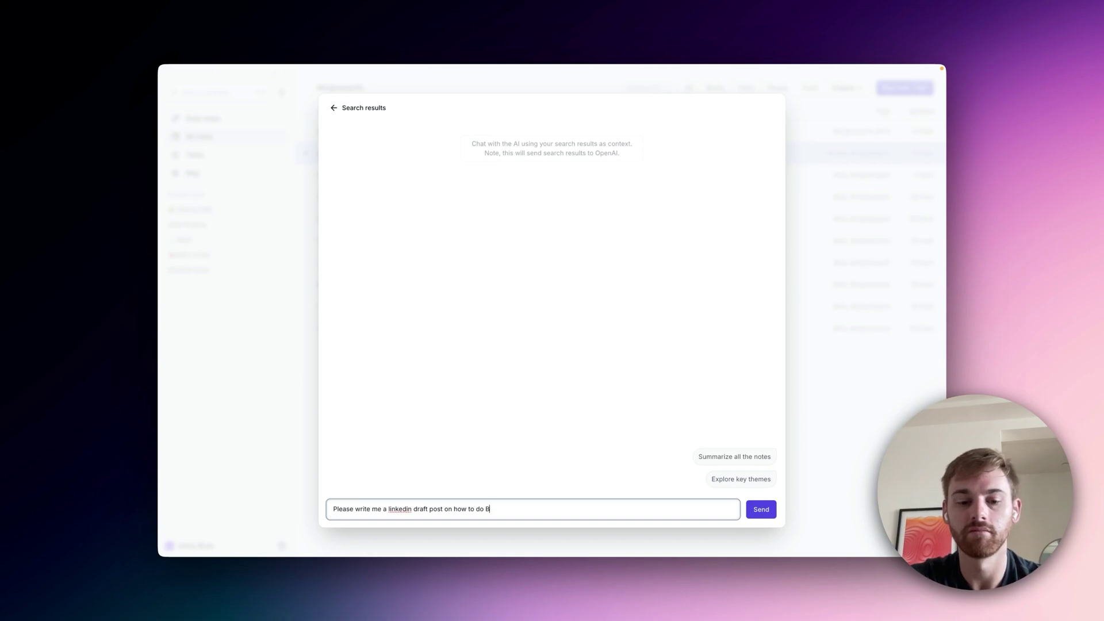
{"action": "type", "text": "2G sales."}
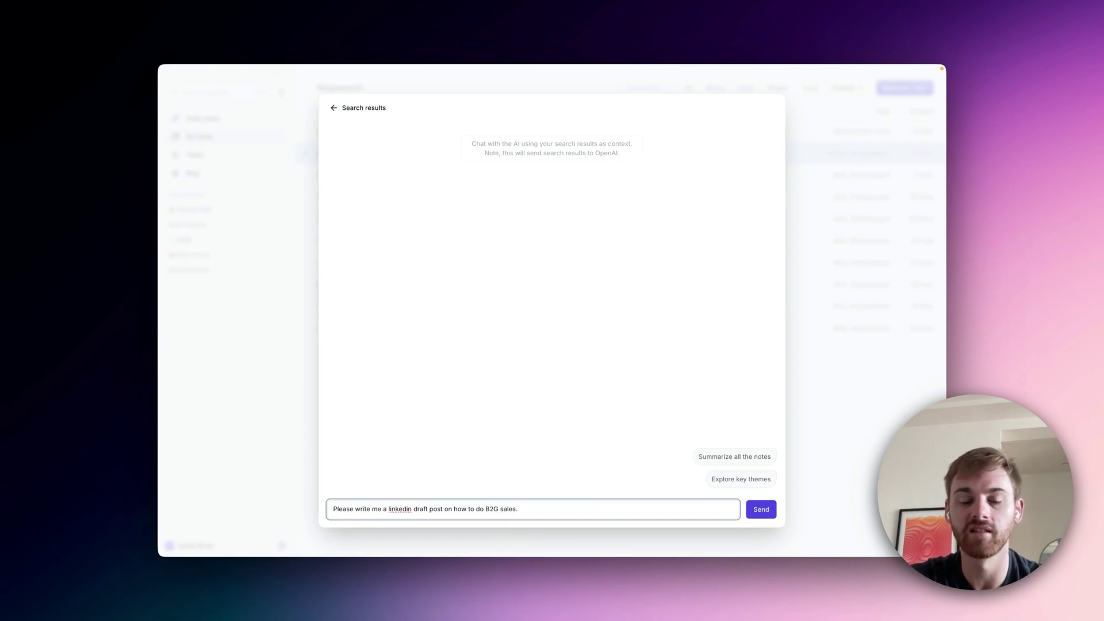
{"action": "key", "text": "Return"}
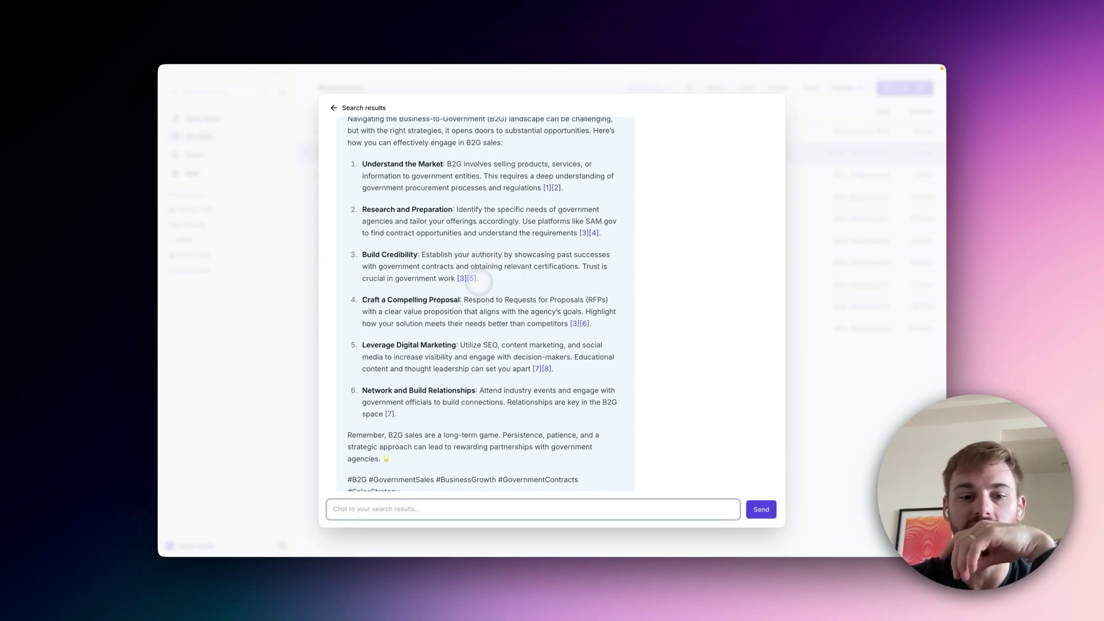
Step: Review the generated draft and send the follow-up "Great, can you please make it more concise and sound more human?"
{"action": "scroll", "coordinate": [473, 280], "scroll_direction": "down", "scroll_amount": 5}
{"action": "scroll", "coordinate": [556, 241], "scroll_direction": "up", "scroll_amount": 2}
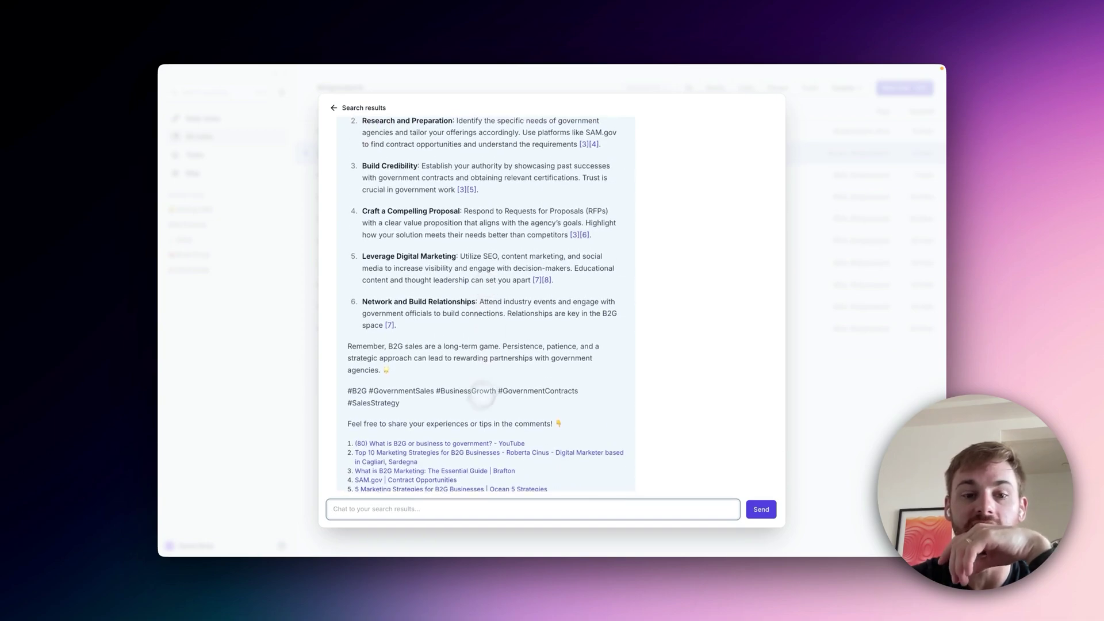
{"action": "scroll", "coordinate": [459, 414], "scroll_direction": "down", "scroll_amount": 2}
{"action": "scroll", "coordinate": [437, 431], "scroll_direction": "up", "scroll_amount": 6}
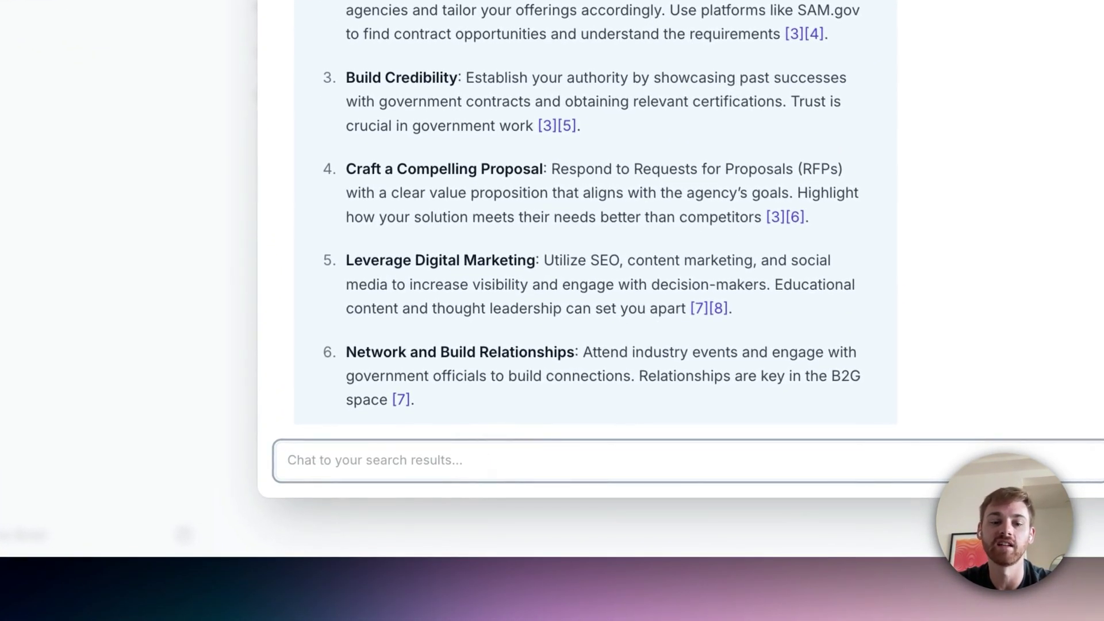
{"action": "type", "text": "Great, can you "}
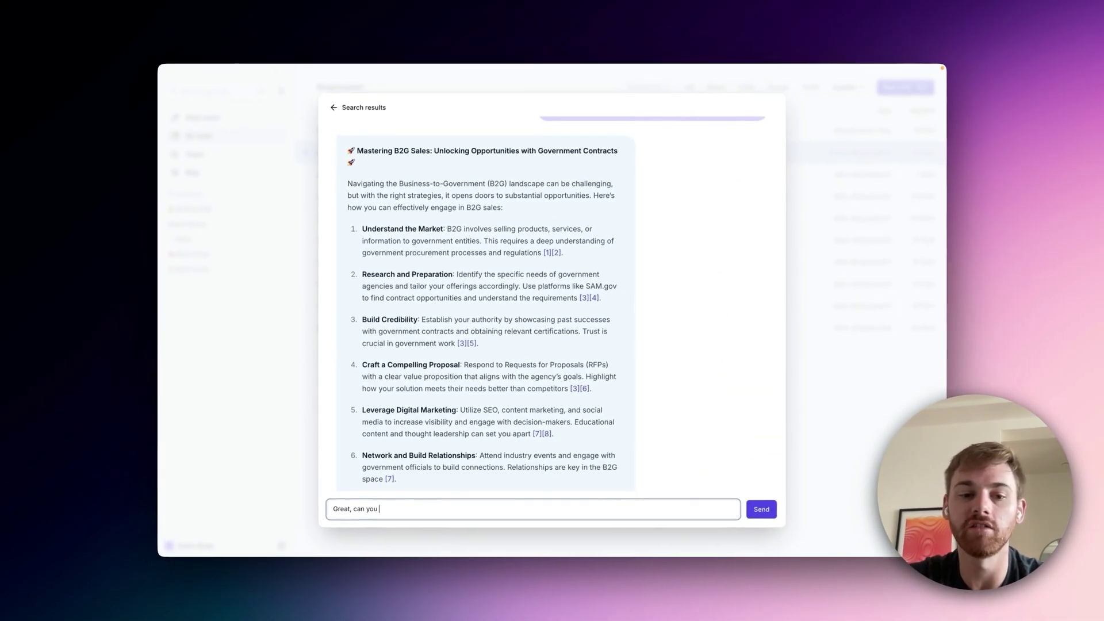
{"action": "type", "text": "please make it more concise and sound more human."}
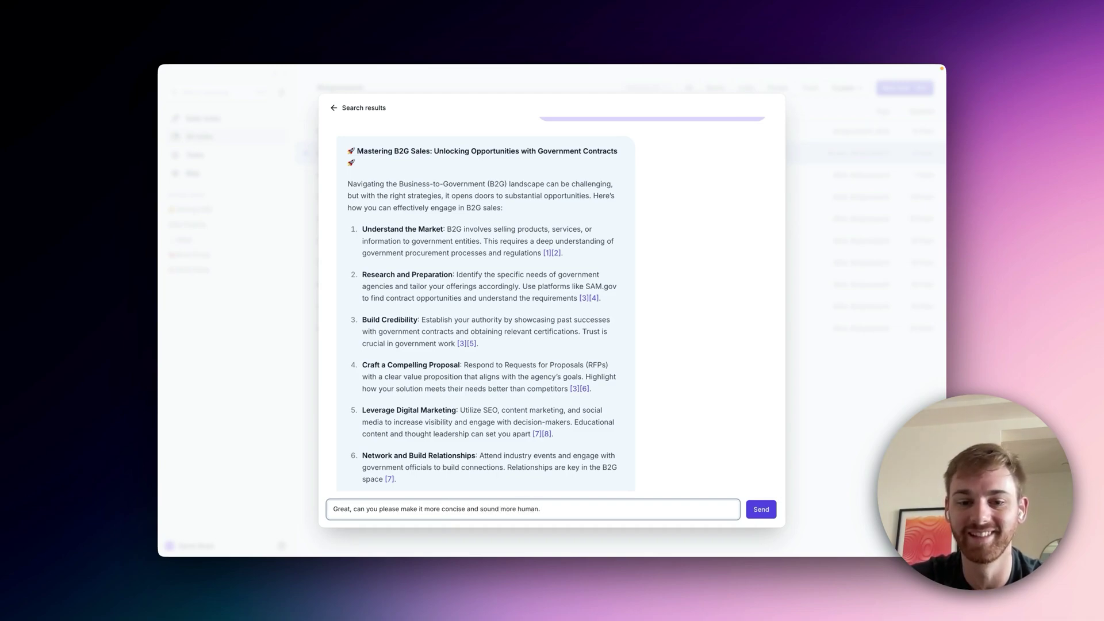
{"action": "key", "text": "BackSpace"}
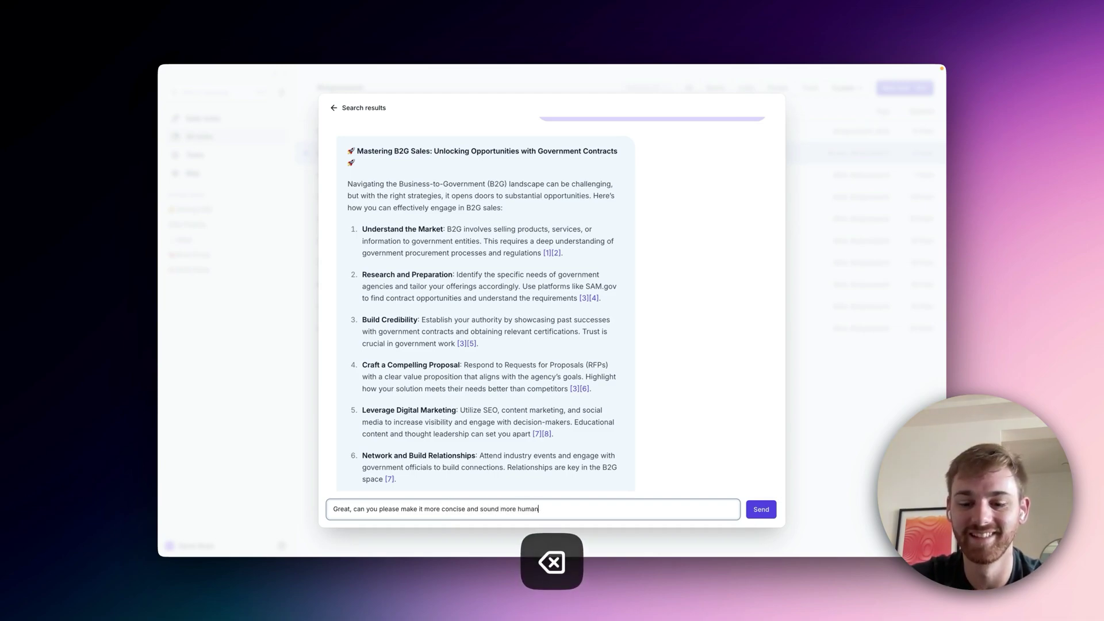
{"action": "type", "text": "?"}
{"action": "key", "text": "Return"}
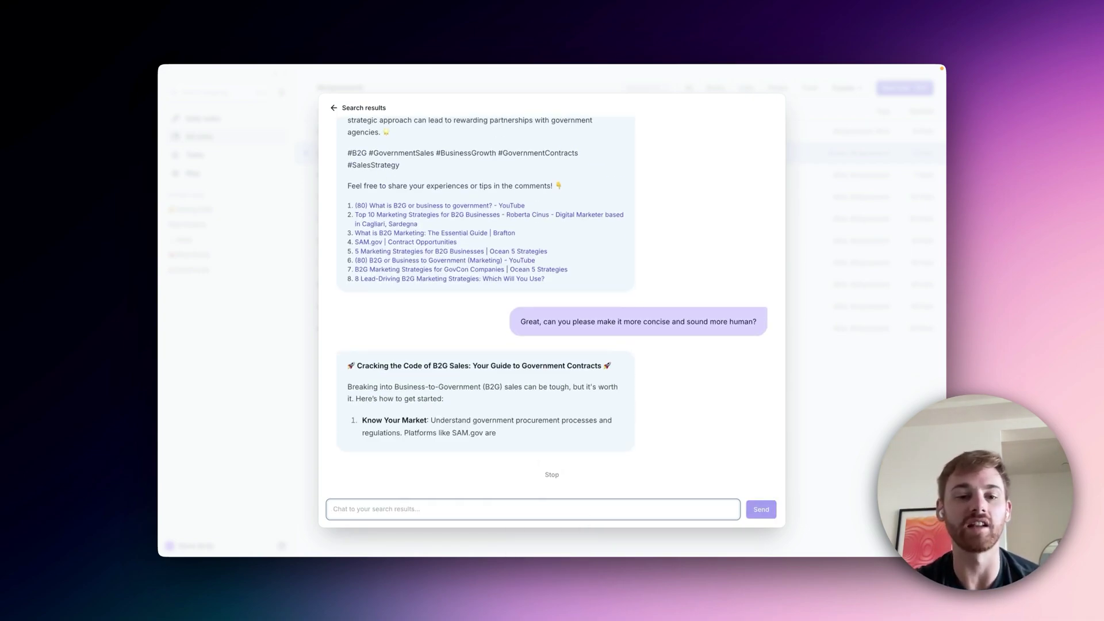
Step: Compare the revised draft and its cited sources with the original draft, and close the chat to return to the notes list
{"action": "scroll", "coordinate": [403, 387], "scroll_direction": "down", "scroll_amount": 3}
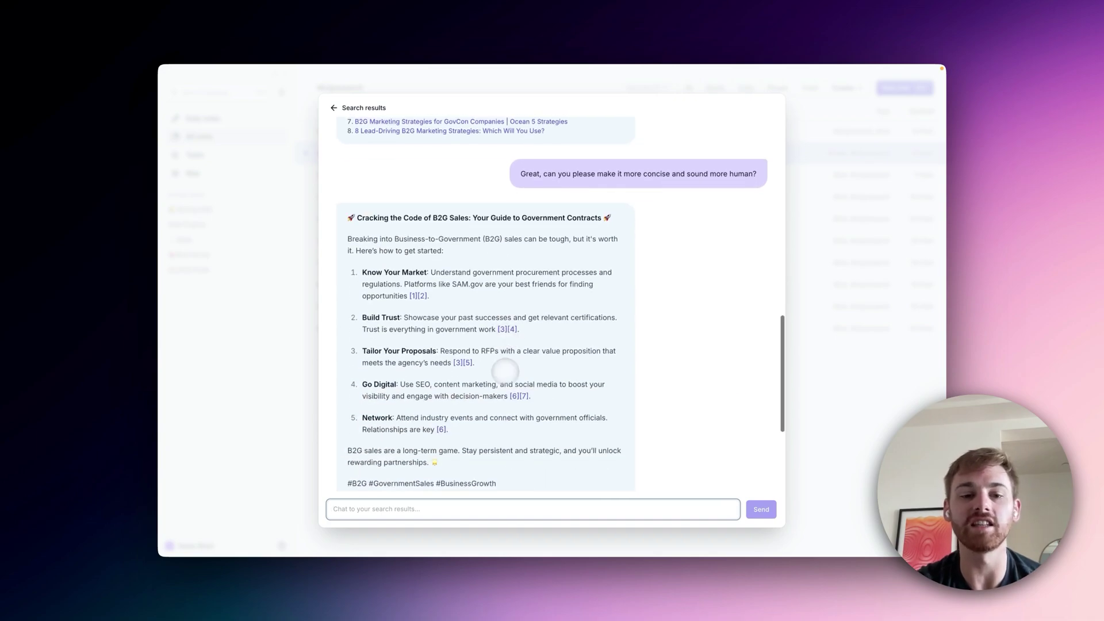
{"action": "scroll", "coordinate": [460, 379], "scroll_direction": "up", "scroll_amount": 5}
{"action": "scroll", "coordinate": [505, 371], "scroll_direction": "down", "scroll_amount": 5}
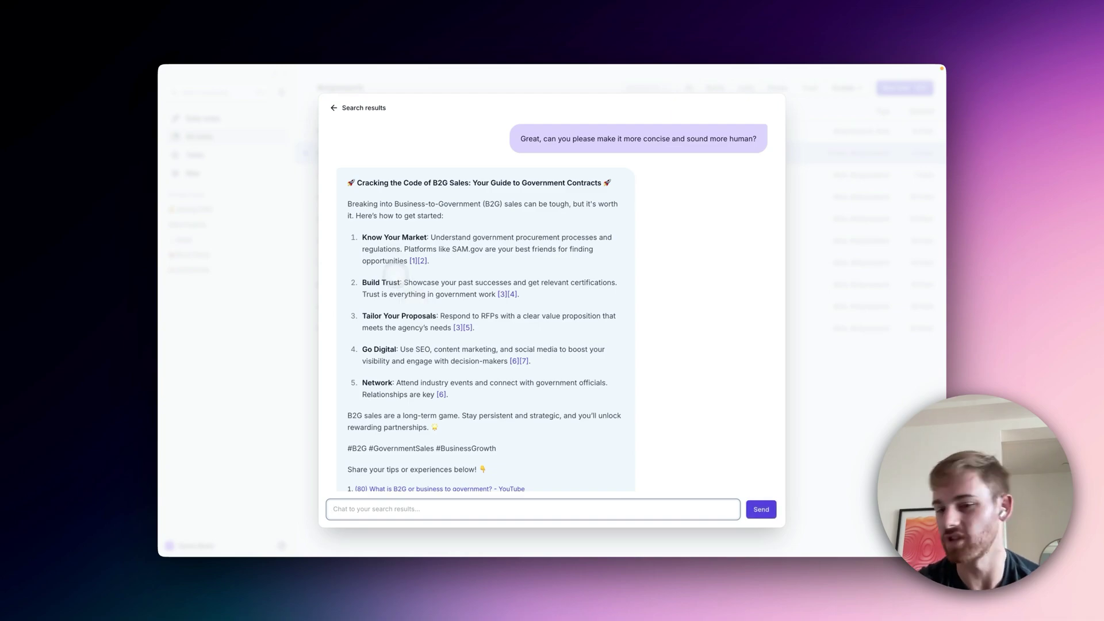
{"action": "scroll", "coordinate": [431, 306], "scroll_direction": "down", "scroll_amount": 3}
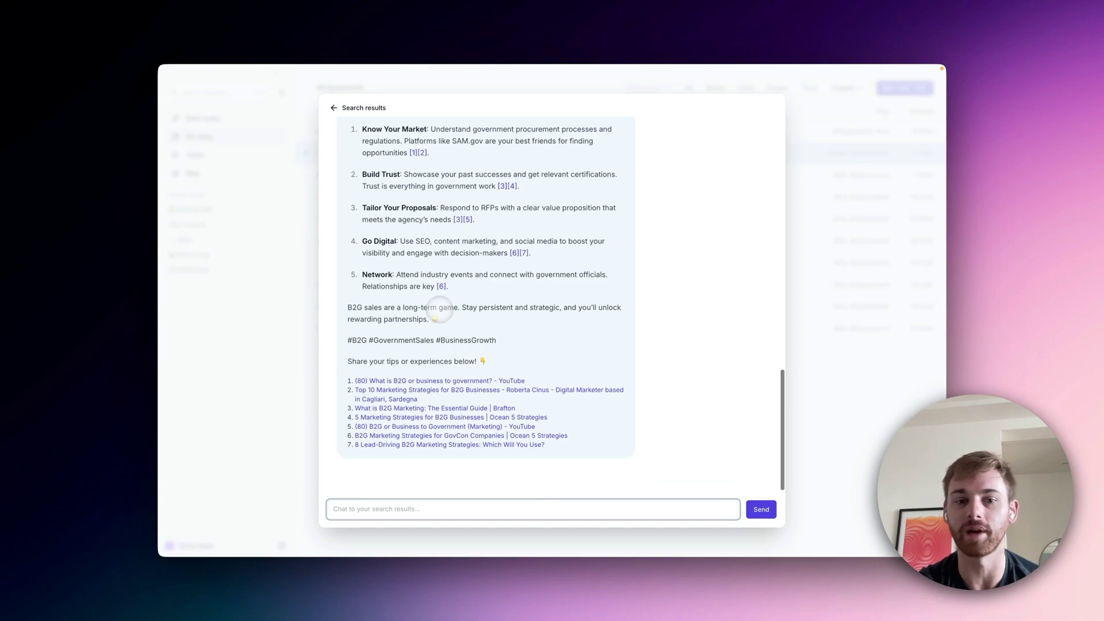
{"action": "scroll", "coordinate": [460, 443], "scroll_direction": "up", "scroll_amount": 10}
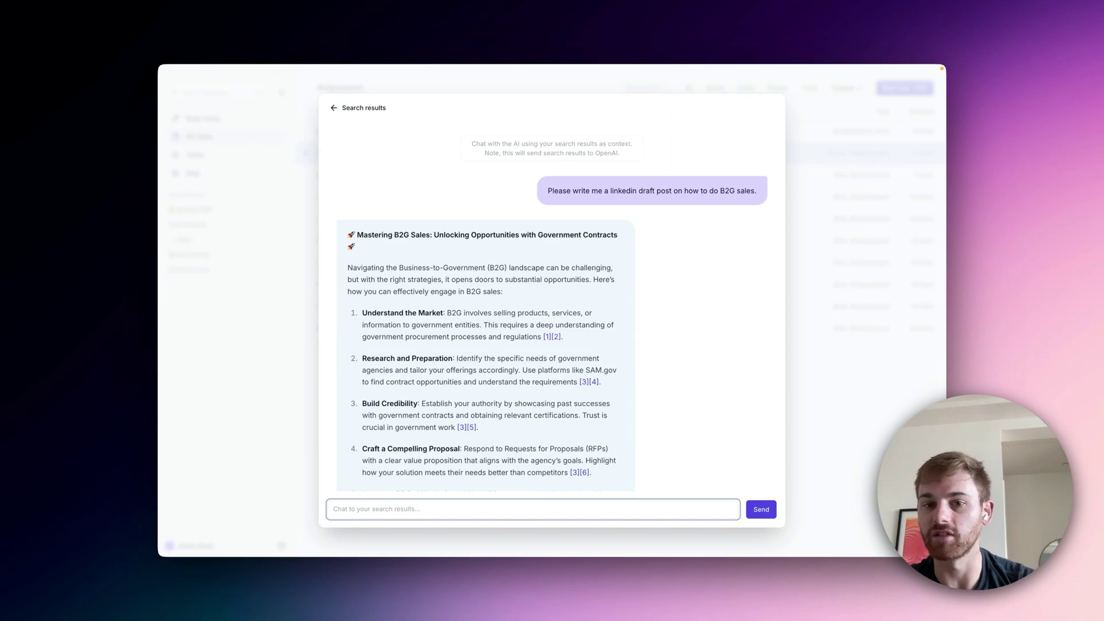
{"action": "left_click", "coordinate": [236, 357]}
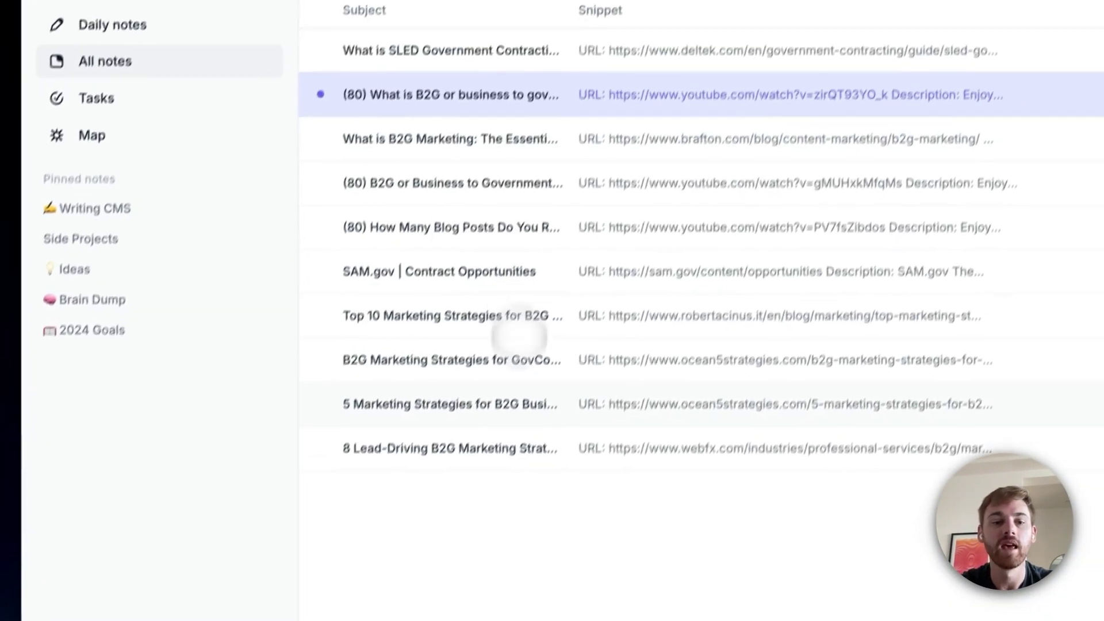
Step: Look into the "8 Lead-Driving B2G Marketing Strategies" note, return to the list, and open "What is SLED Government Contracting?" with its Highlights expanded
{"action": "left_click", "coordinate": [501, 445]}
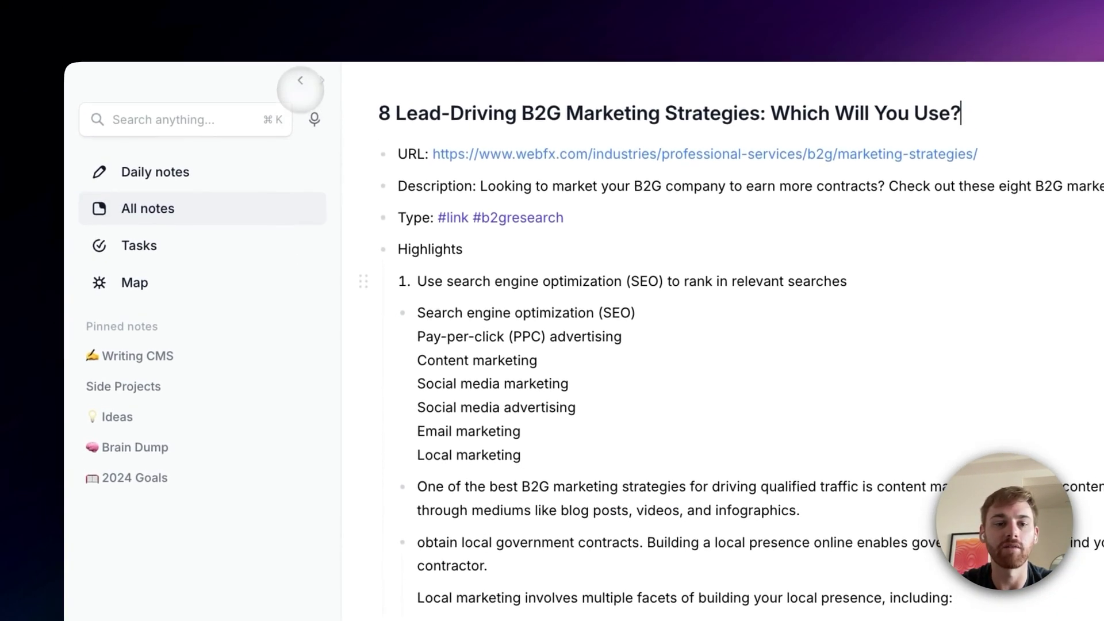
{"action": "left_click", "coordinate": [300, 83]}
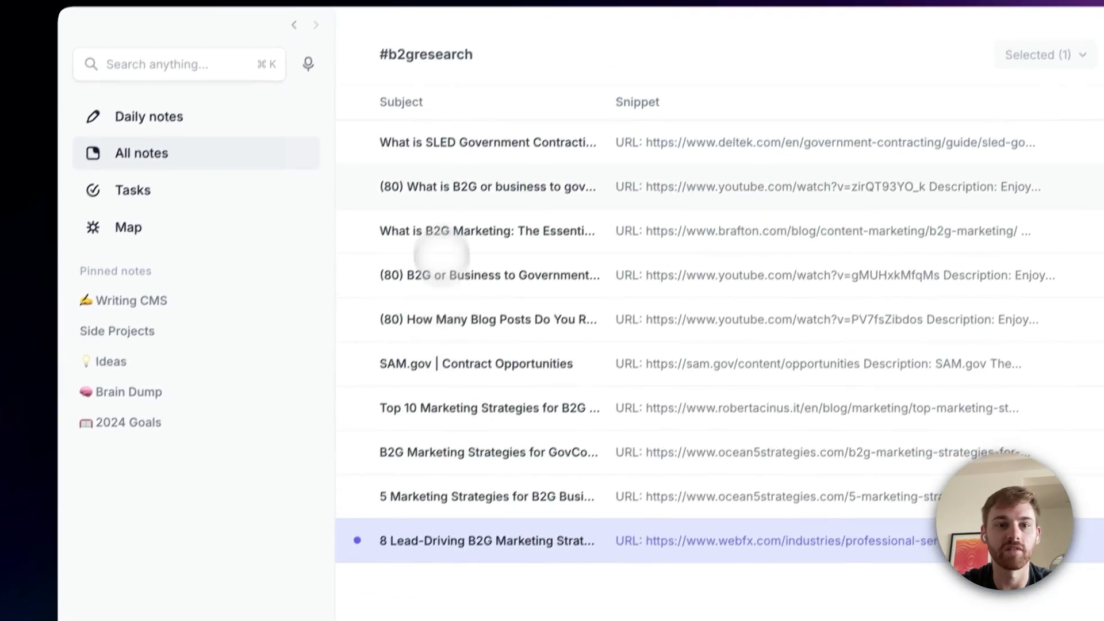
{"action": "left_click", "coordinate": [438, 138]}
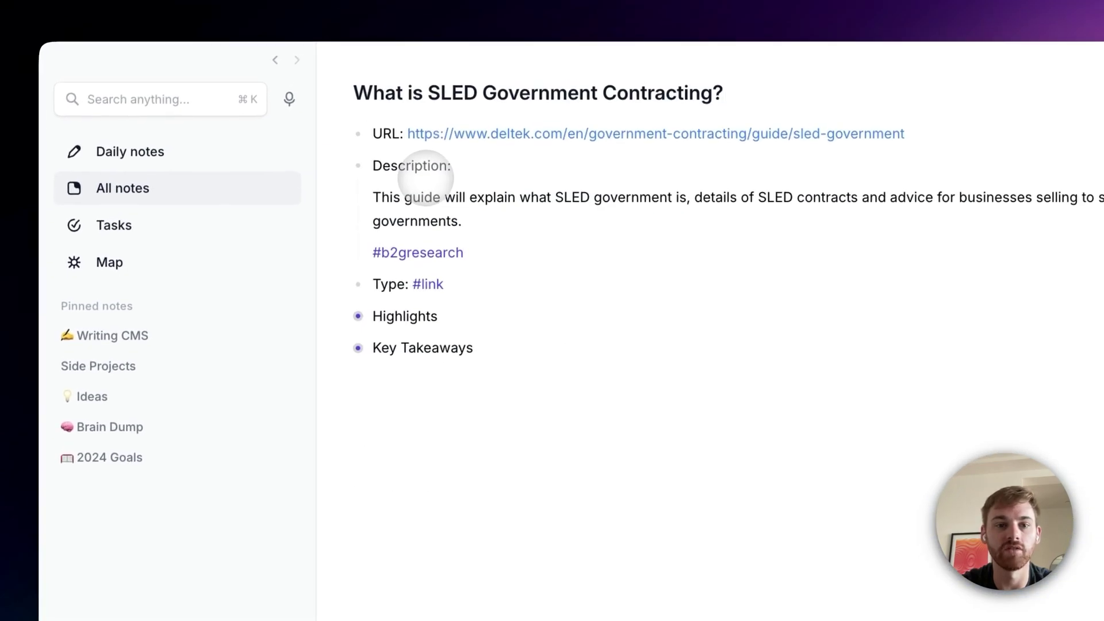
{"action": "left_click", "coordinate": [358, 316]}
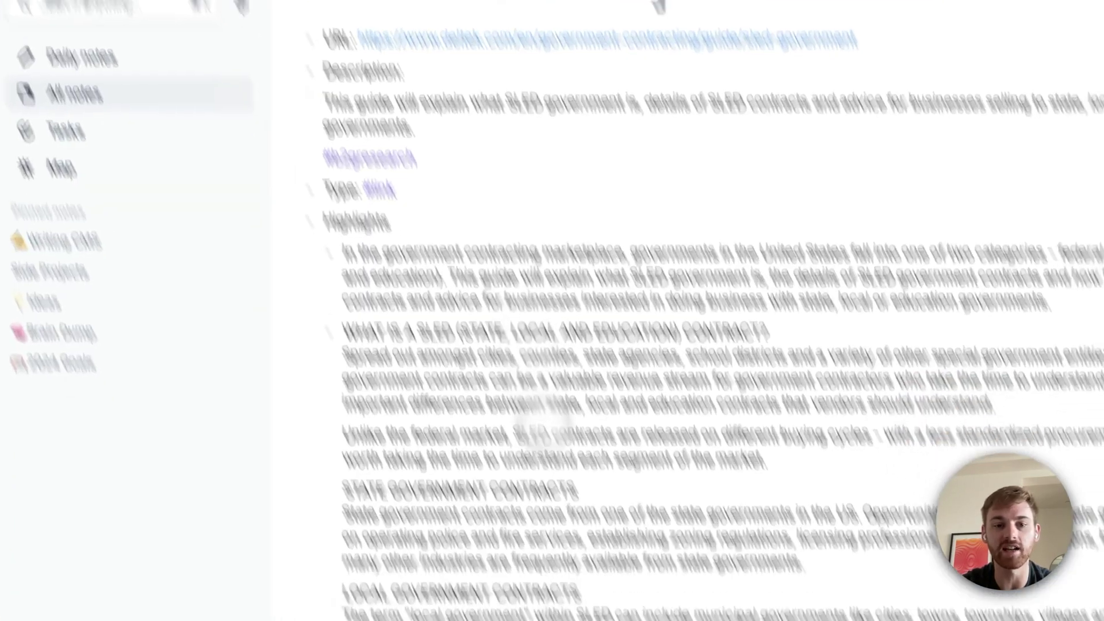
Step: Select all the text under Highlights in the SLED note, leaving out the description, type and Highlights heading
{"action": "scroll", "coordinate": [454, 316], "scroll_direction": "down", "scroll_amount": 15}
{"action": "scroll", "coordinate": [449, 308], "scroll_direction": "down", "scroll_amount": 5}
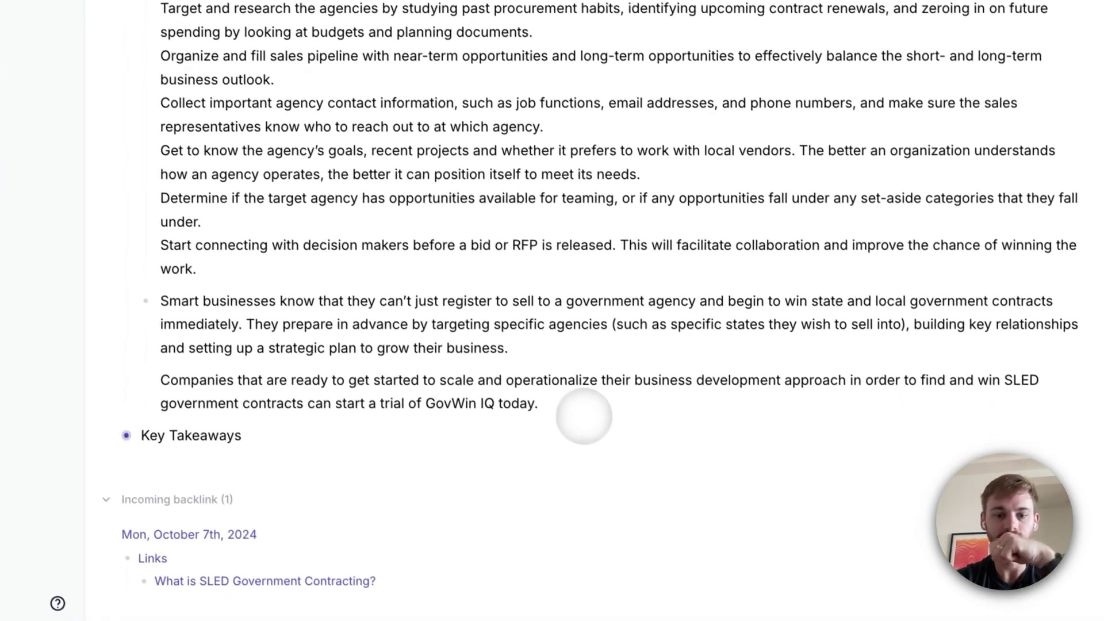
{"action": "key", "text": "super+a"}
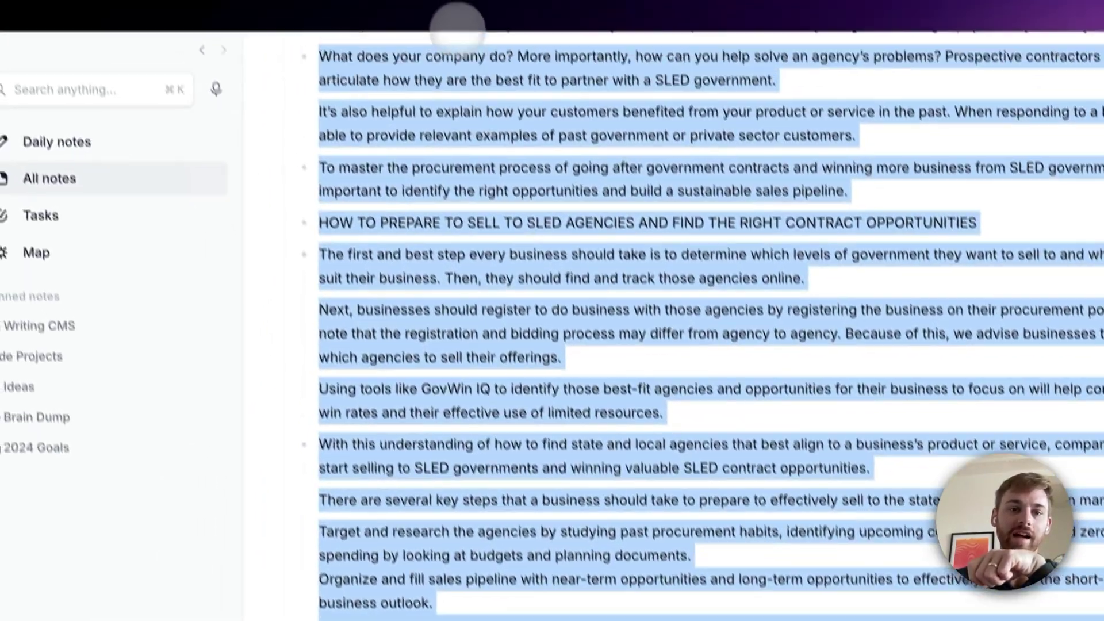
{"action": "scroll", "coordinate": [457, 25], "scroll_direction": "up", "scroll_amount": 10}
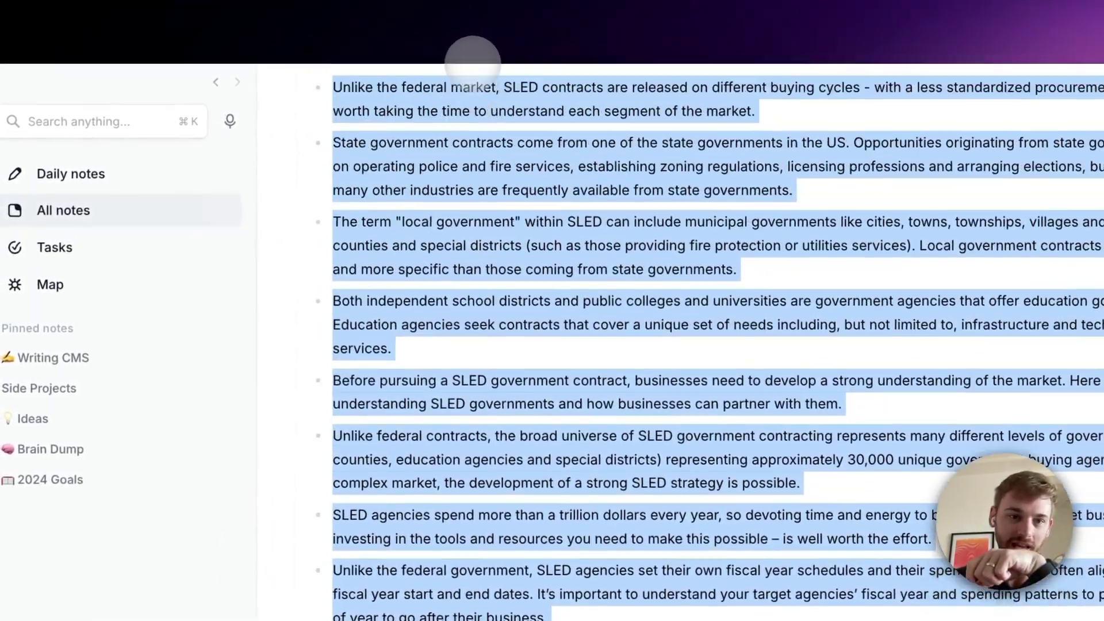
{"action": "scroll", "coordinate": [380, 102], "scroll_direction": "up", "scroll_amount": 5}
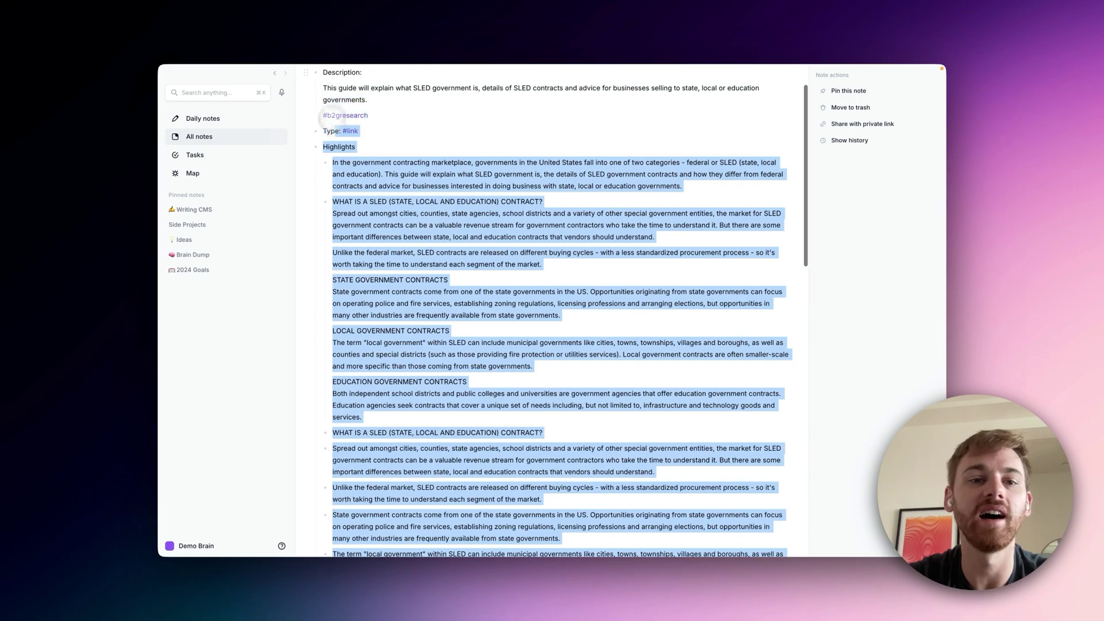
{"action": "left_click_drag", "start_coordinate": [333, 117], "coordinate": [330, 163]}
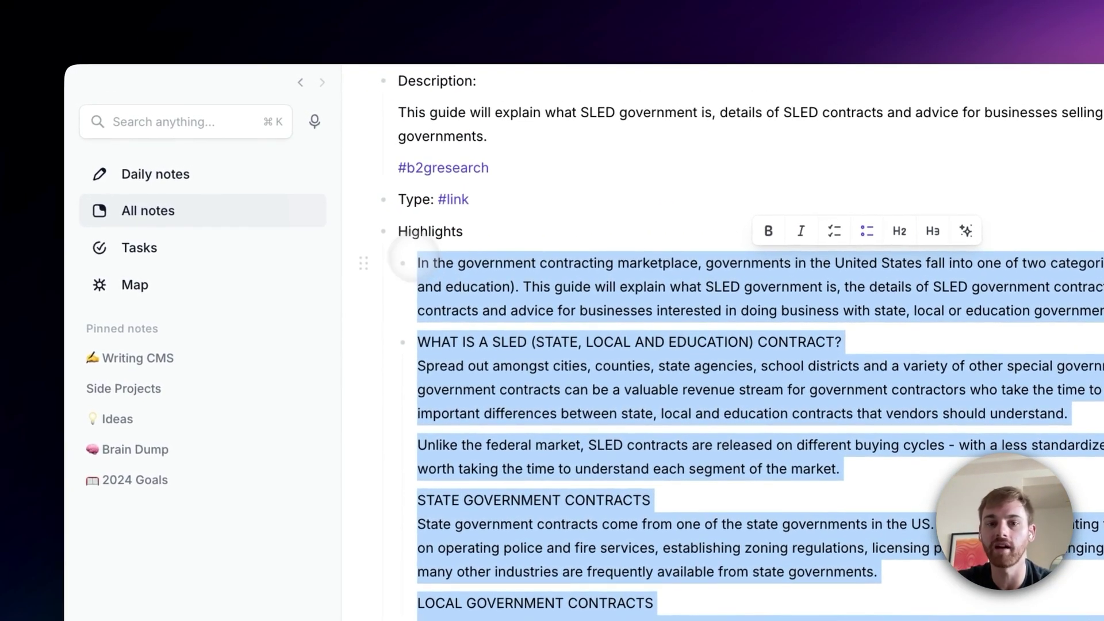
Step: Run the AI prompt "Suggest a few tweets based on my writing" on the selected highlights and dismiss its output
{"action": "key", "text": "super+j"}
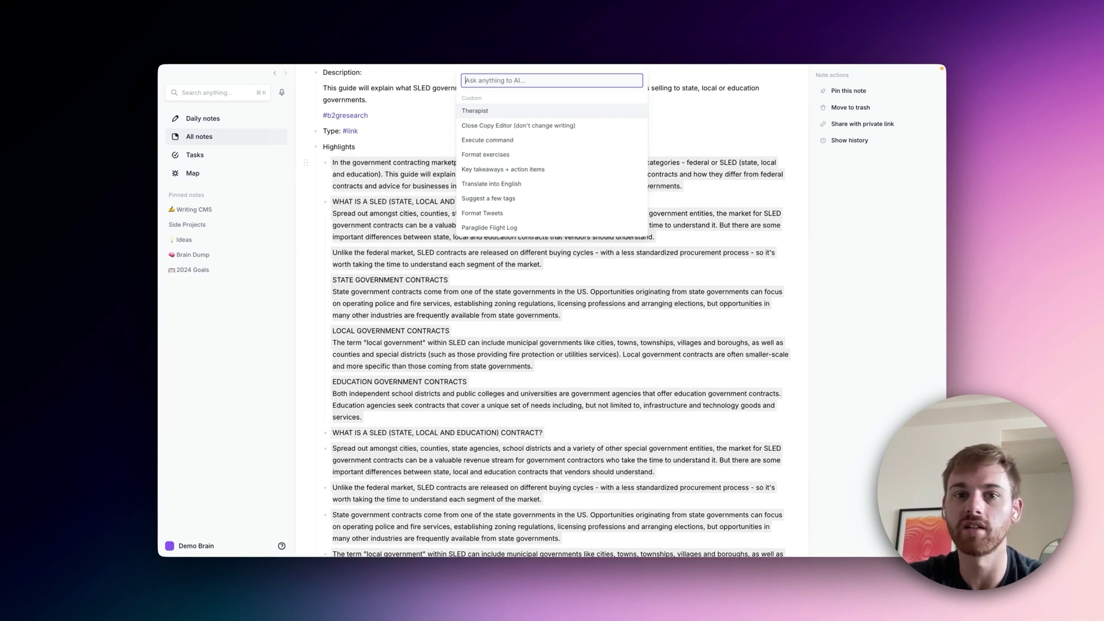
{"action": "type", "text": "tw"}
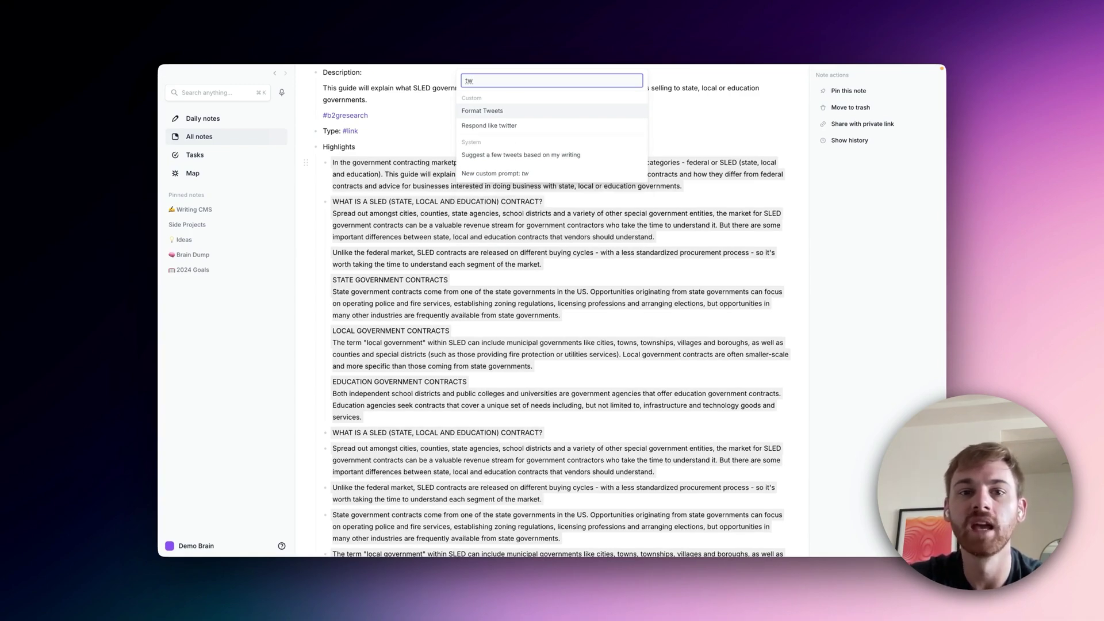
{"action": "left_click", "coordinate": [530, 157]}
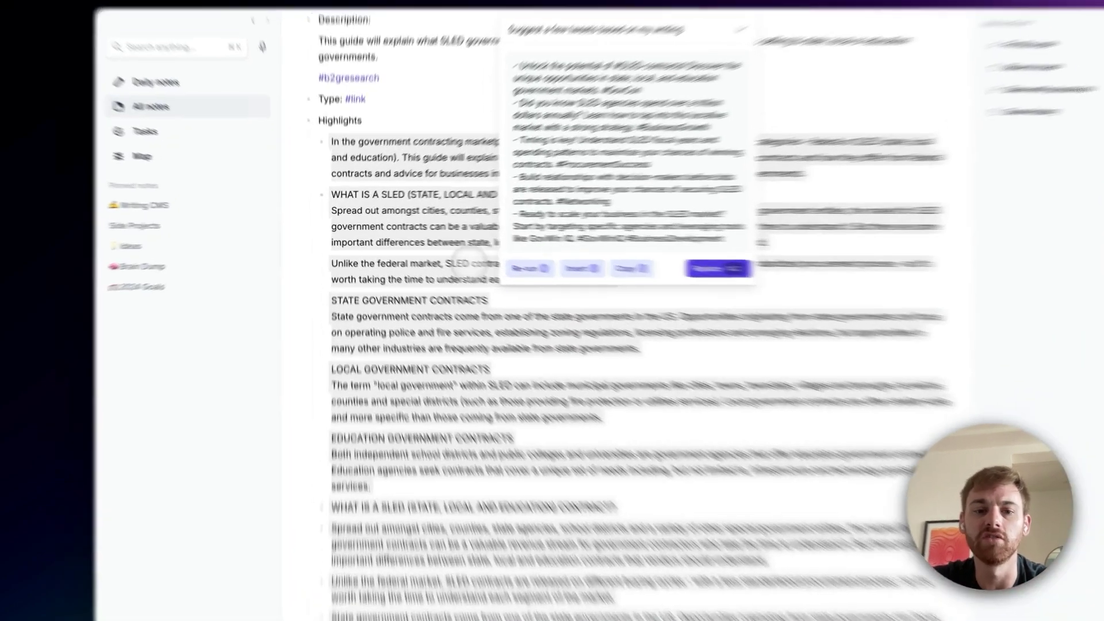
{"action": "key", "text": "Escape"}
Step: Search the AI prompts for "outline" and run "Generate an outline for an article" on the selected highlights
{"action": "key", "text": "super+j"}
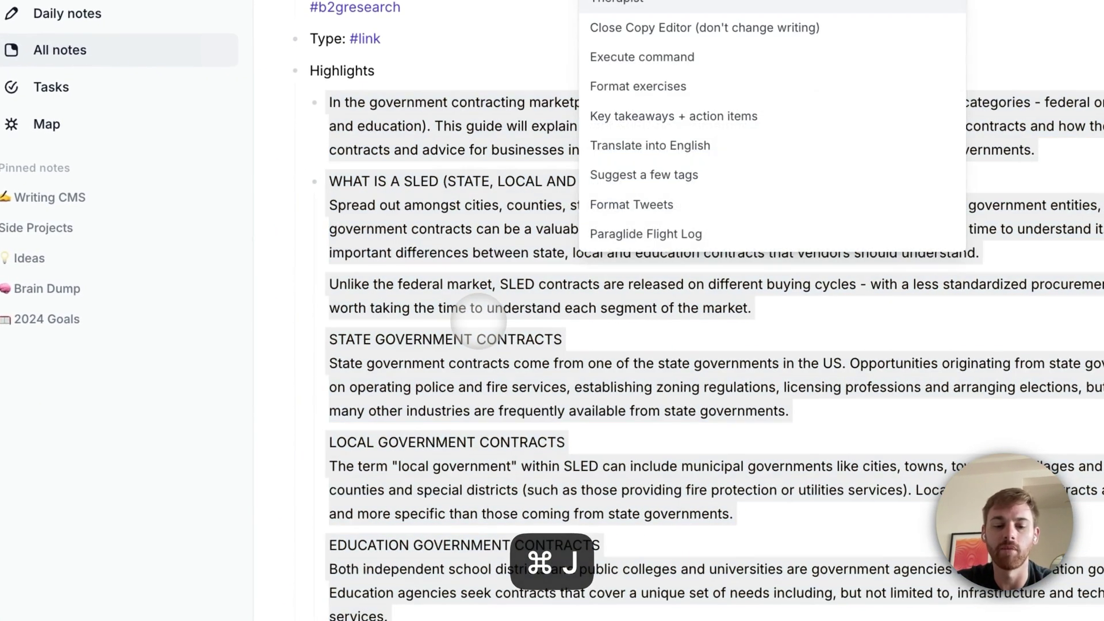
{"action": "type", "text": "article out"}
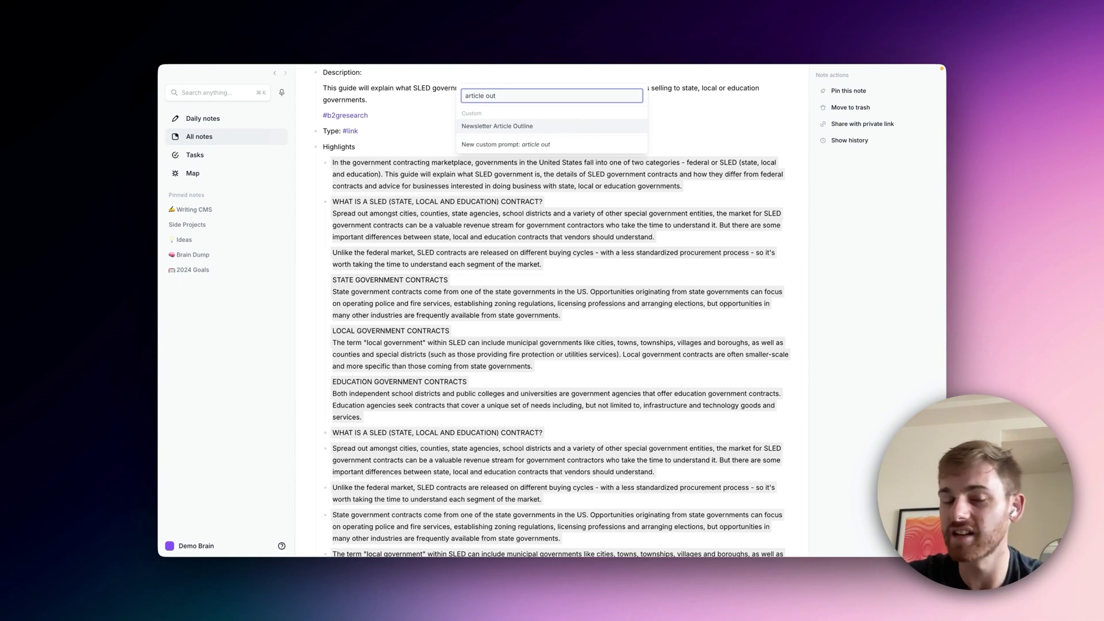
{"action": "double_click", "coordinate": [498, 96]}
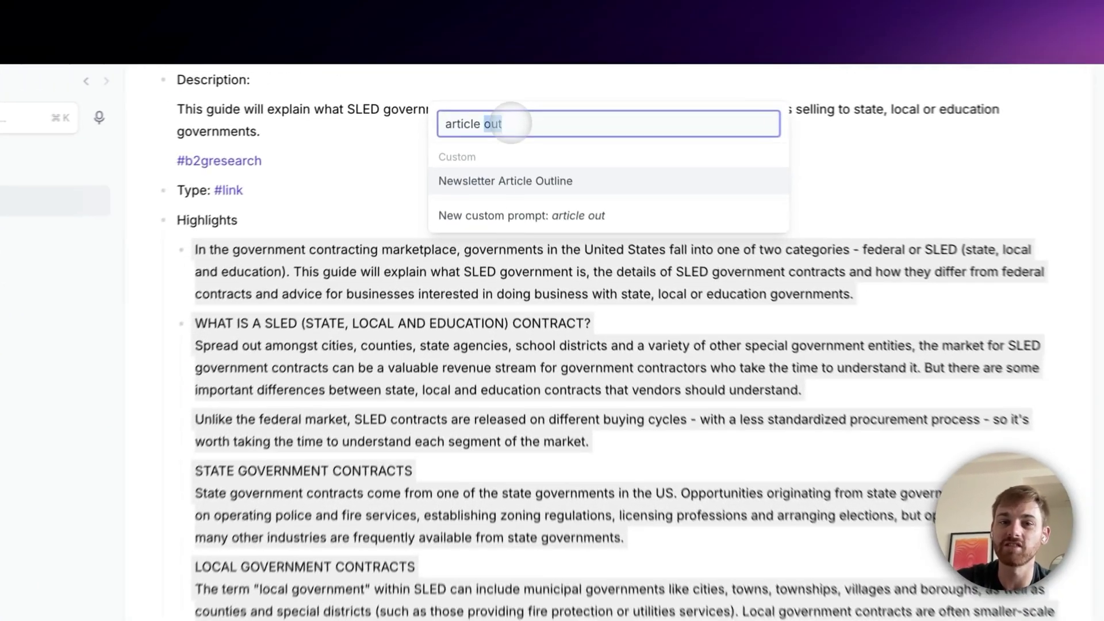
{"action": "key", "text": "super+a"}
{"action": "type", "text": "outline"}
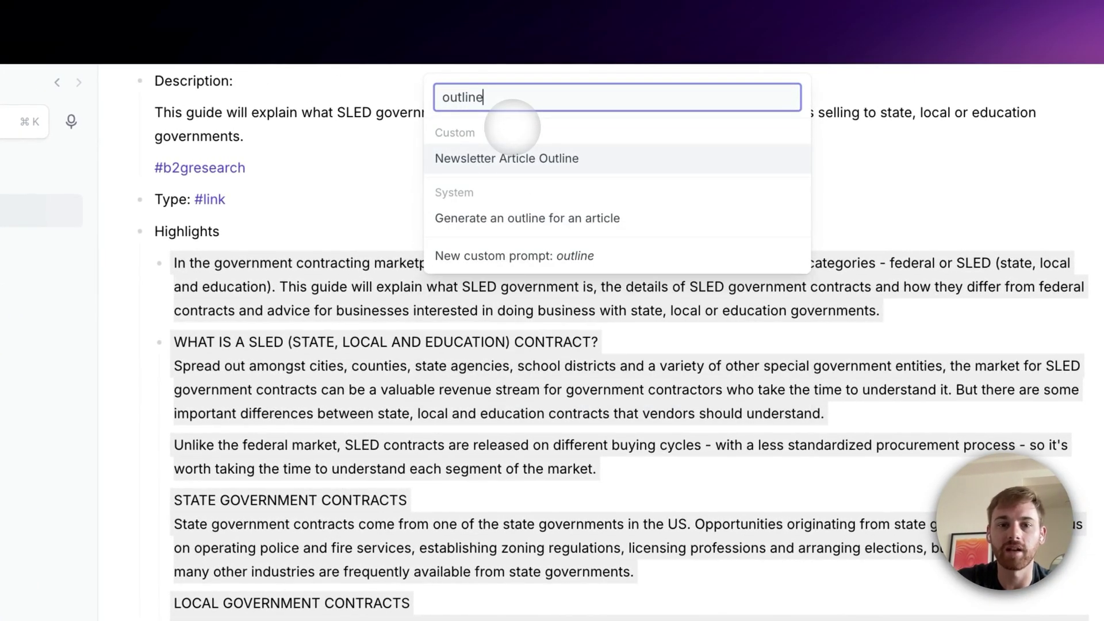
{"action": "left_click", "coordinate": [549, 218]}
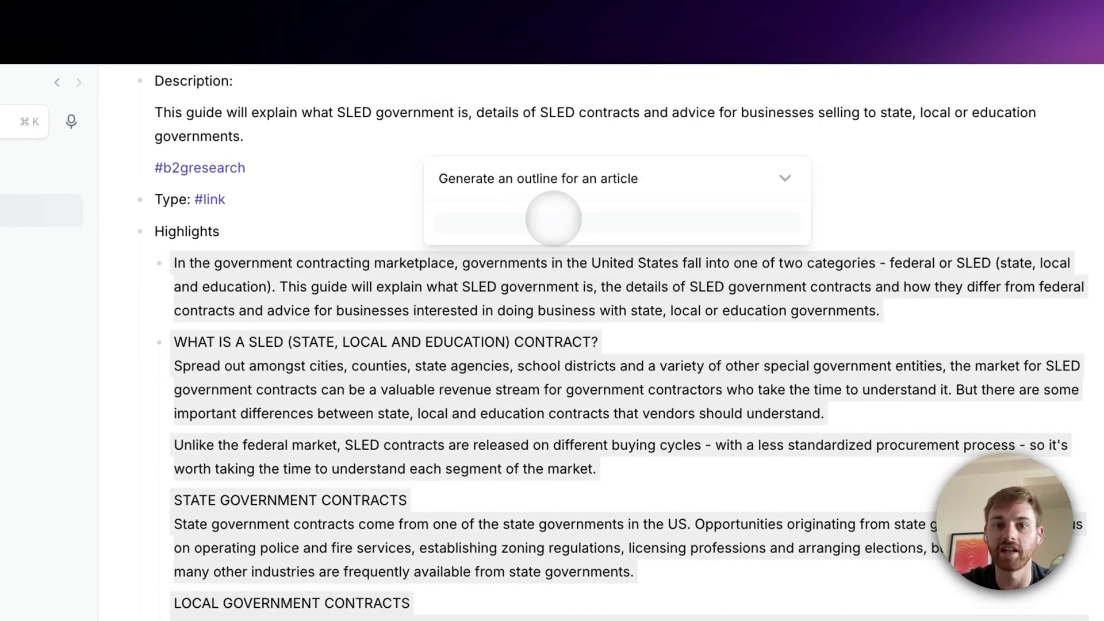